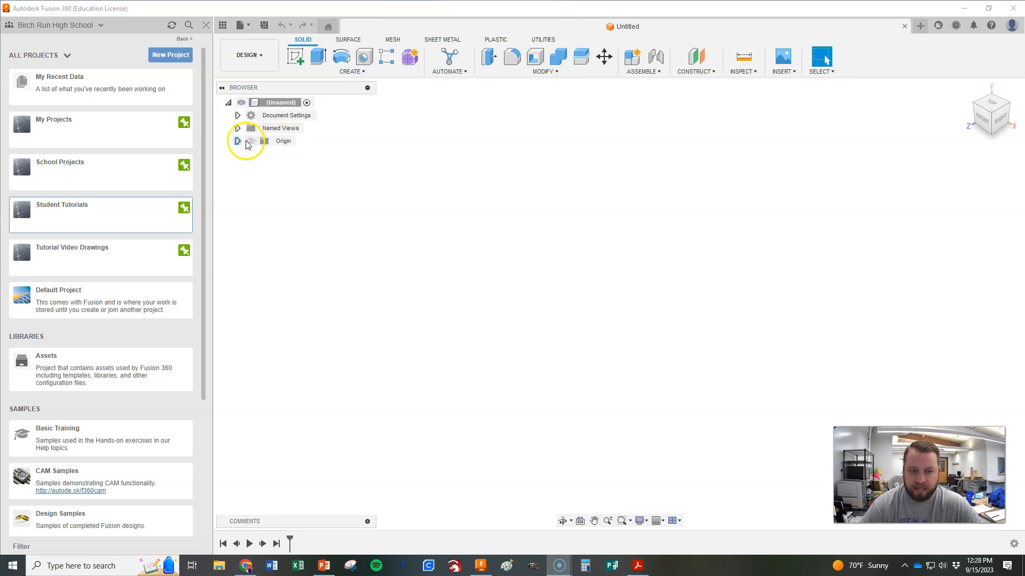
# Show the origin planes and axes in the new, unsaved design.
pyautogui.click(250, 141)
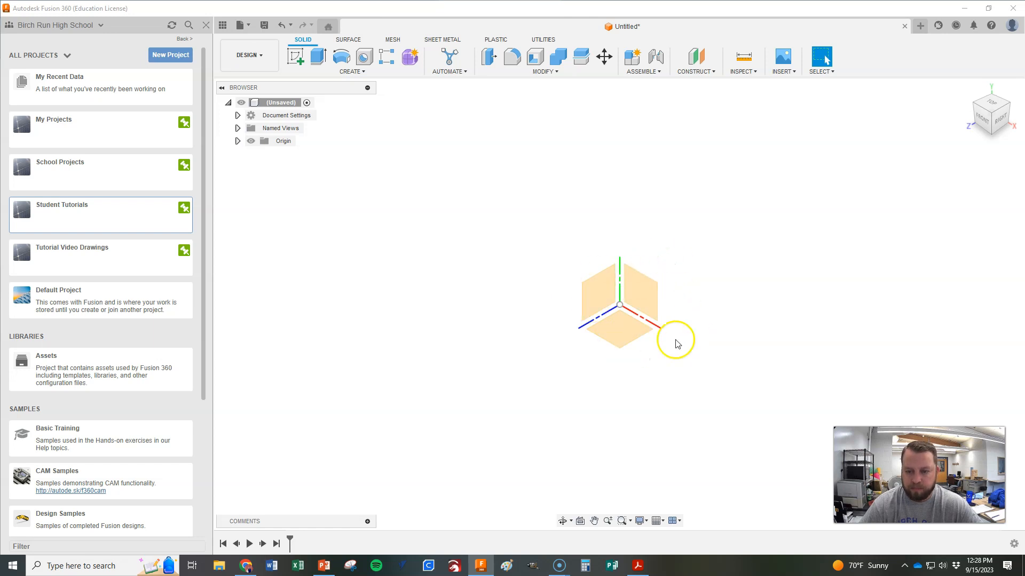
pyautogui.click(251, 141)
pyautogui.click(250, 141)
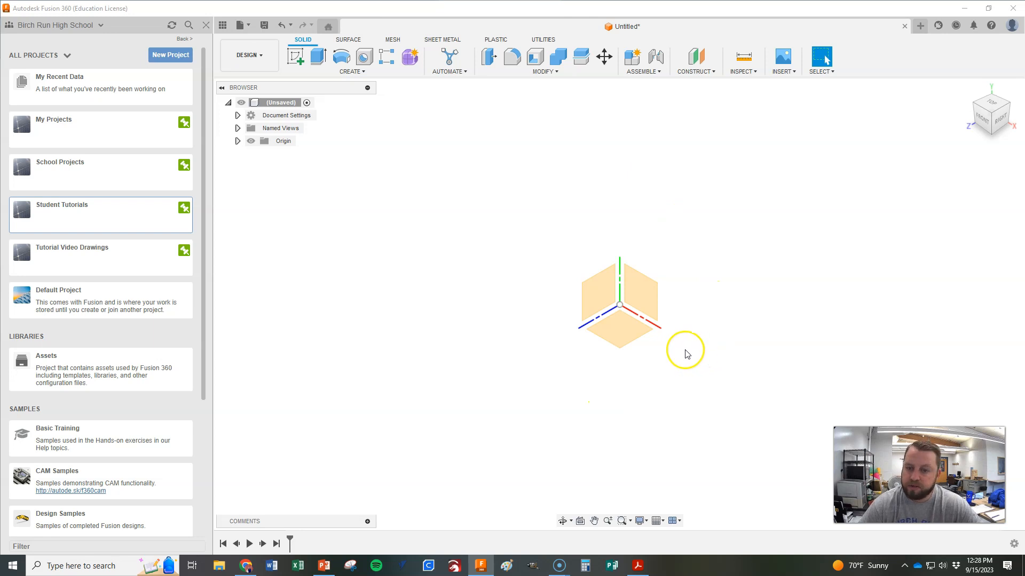
# Turn on the layout grid in the design view.
pyautogui.click(659, 524)
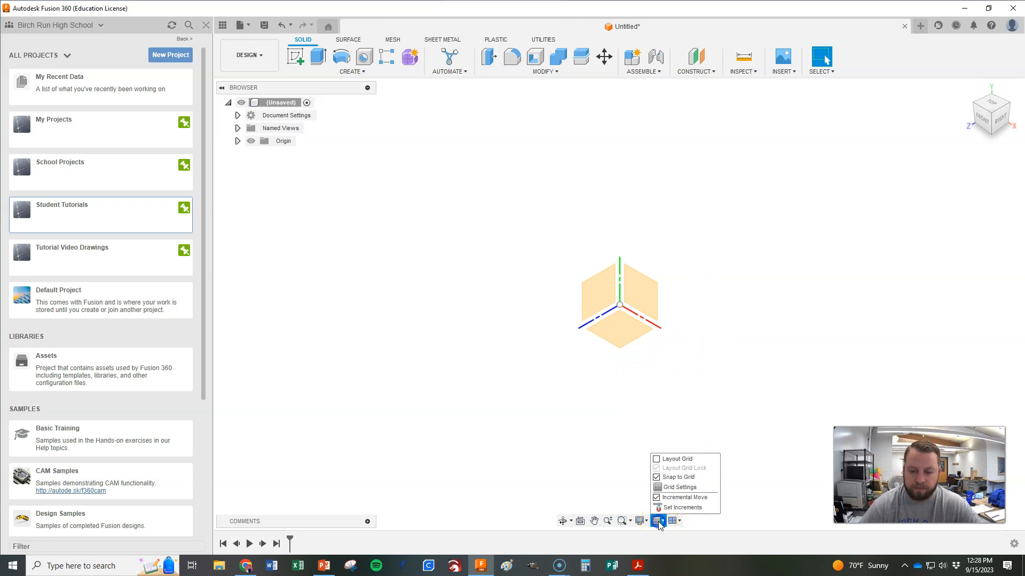
pyautogui.click(656, 459)
pyautogui.click(656, 459)
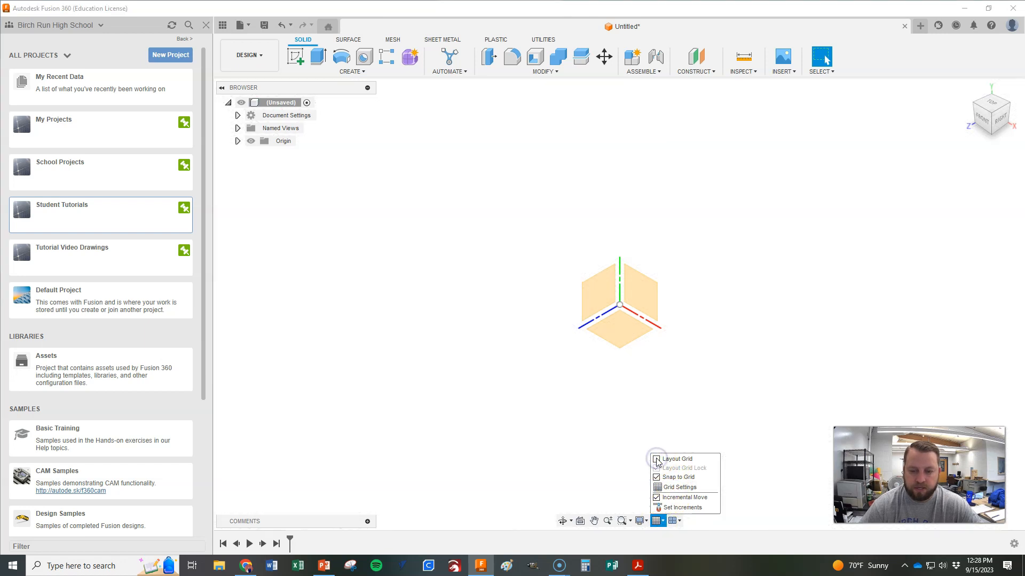
pyautogui.click(657, 459)
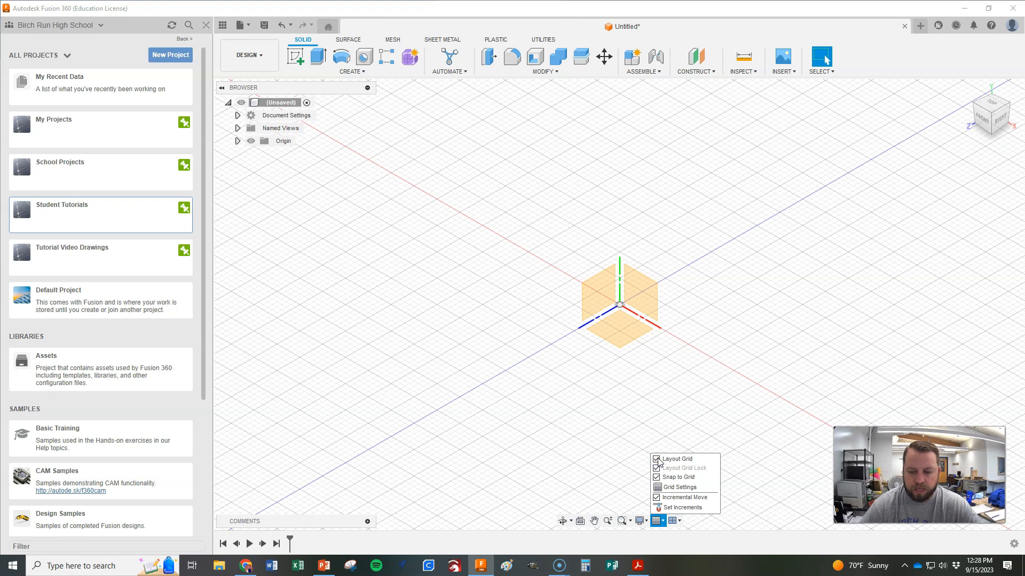
pyautogui.click(631, 365)
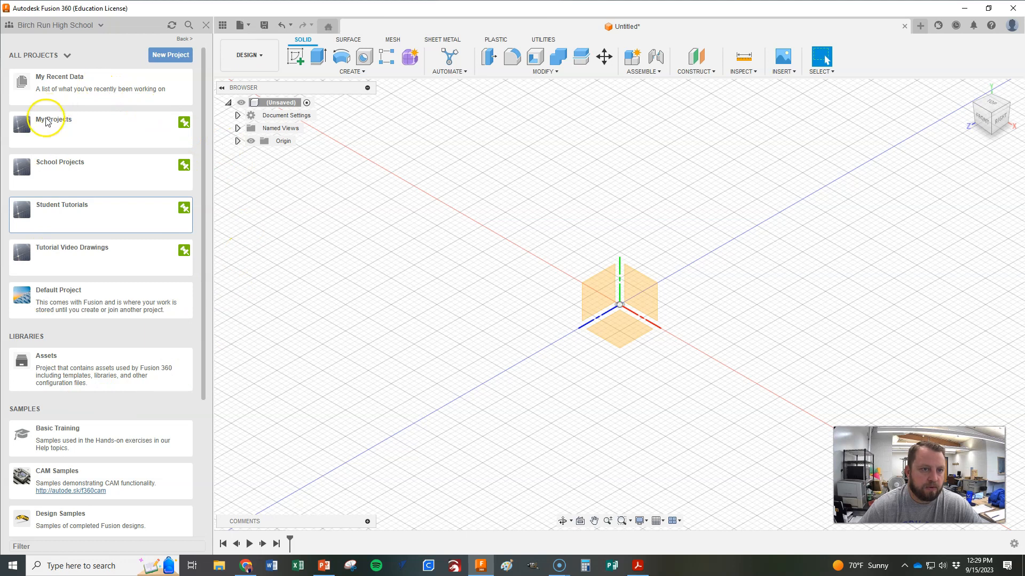
# Create a new project named Tutorials and open it.
pyautogui.click(205, 26)
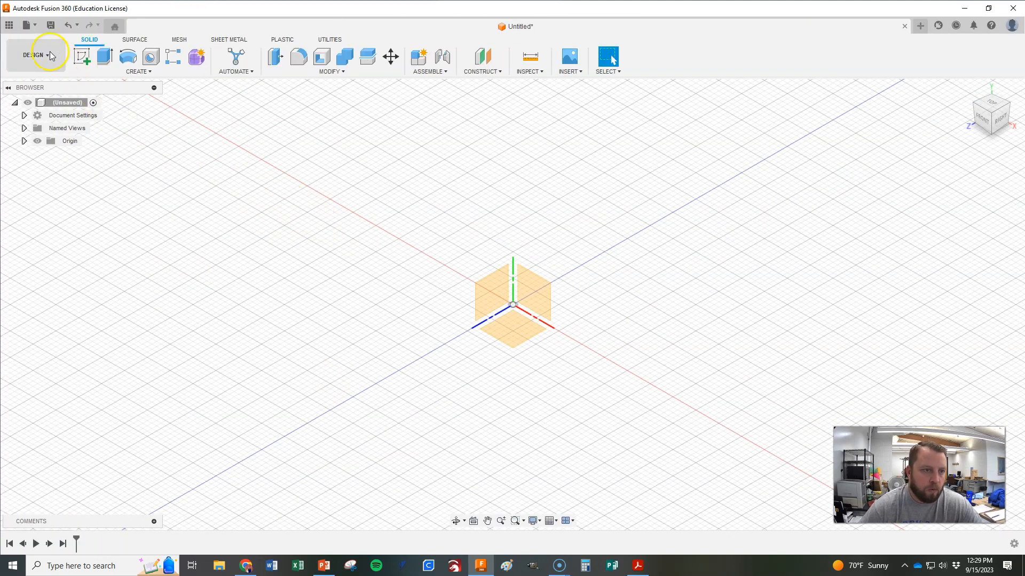
pyautogui.click(9, 26)
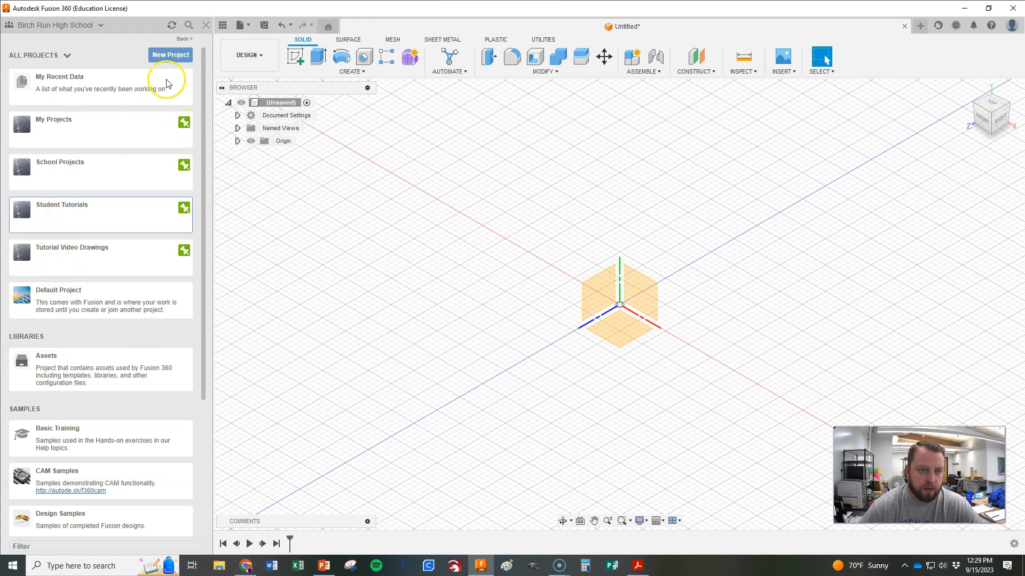
pyautogui.click(172, 55)
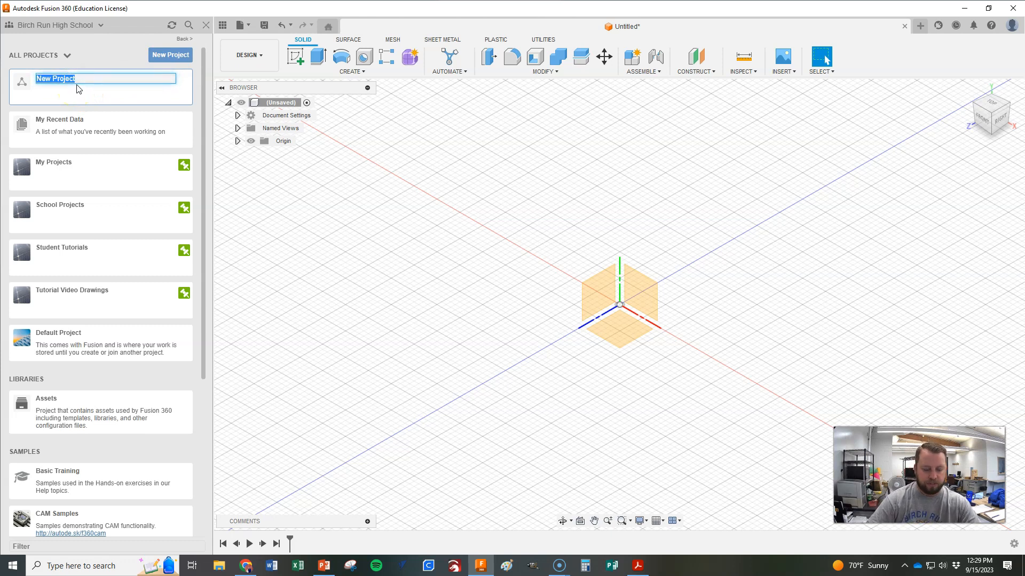
pyautogui.write('Tutorials')
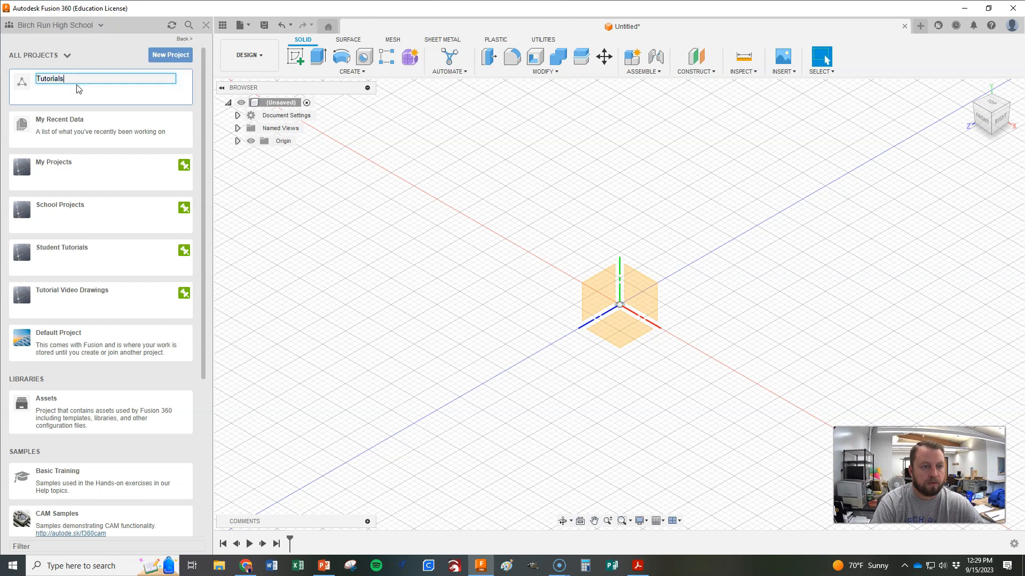
pyautogui.press('Return')
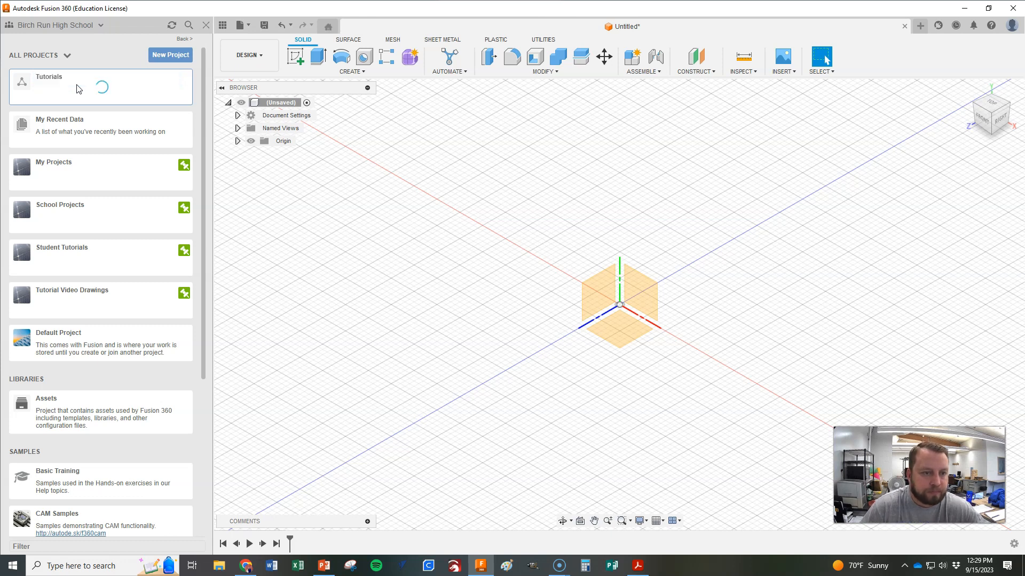
pyautogui.click(91, 84)
pyautogui.scroll(5, 137, 187)
pyautogui.click(58, 336)
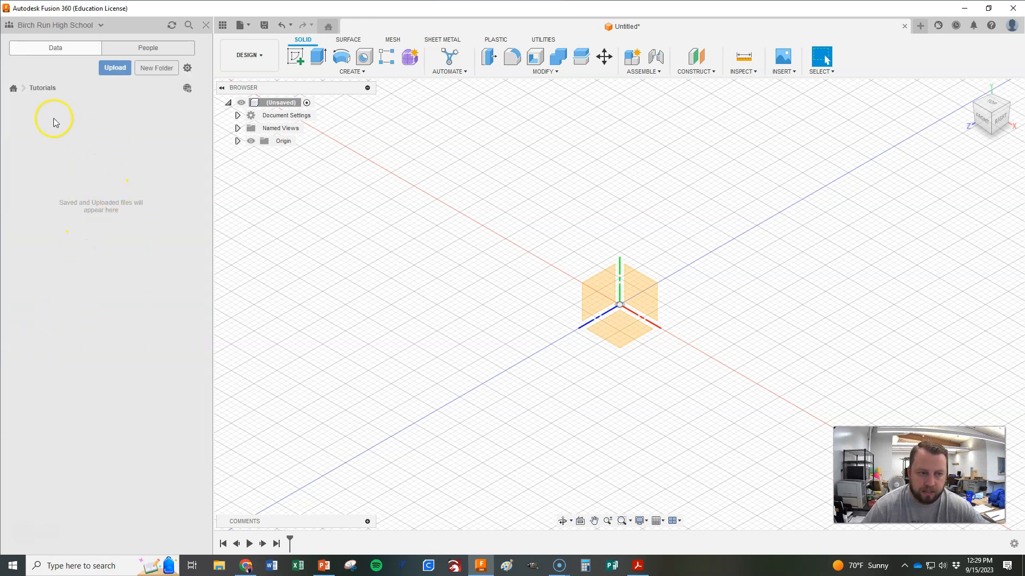
# Create a folder named Woods I inside the Tutorials project and open it.
pyautogui.click(156, 68)
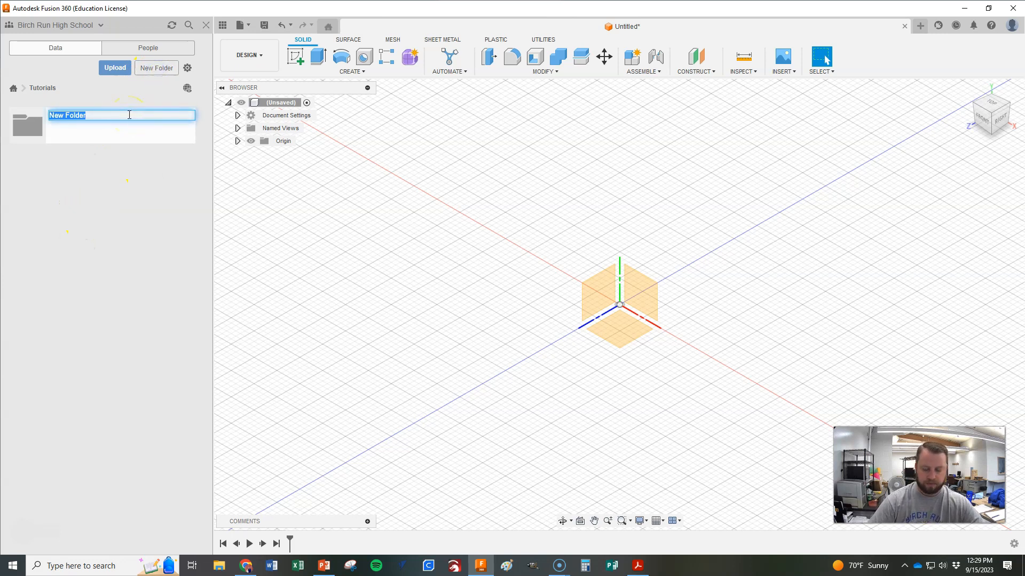
pyautogui.write('Woods I')
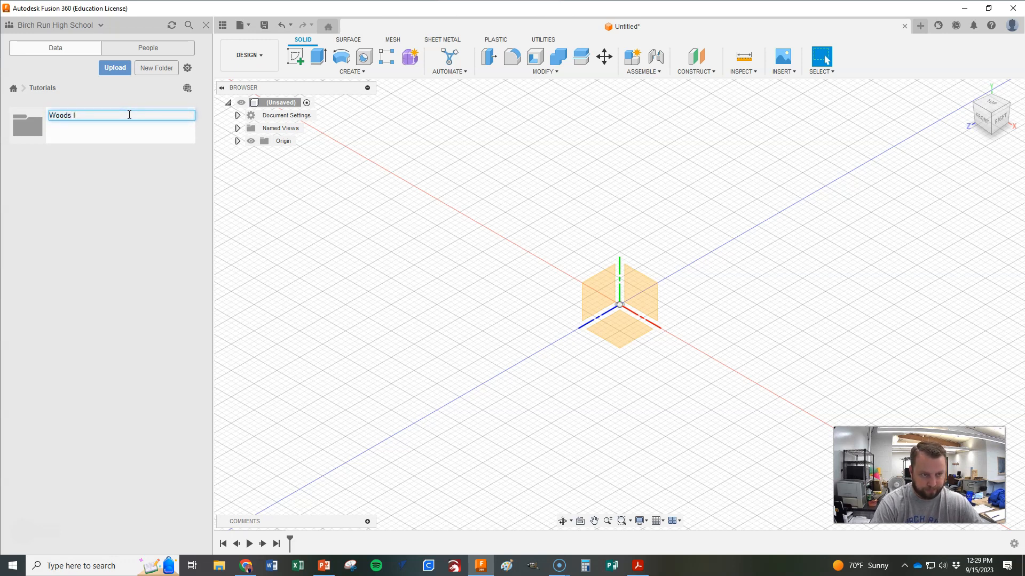
pyautogui.press('Return')
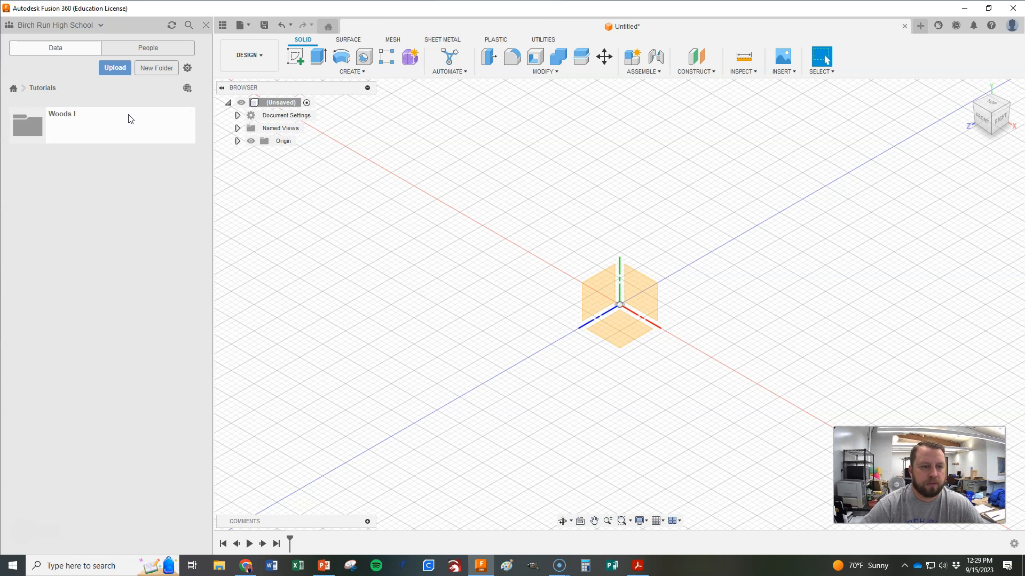
pyautogui.click(92, 126)
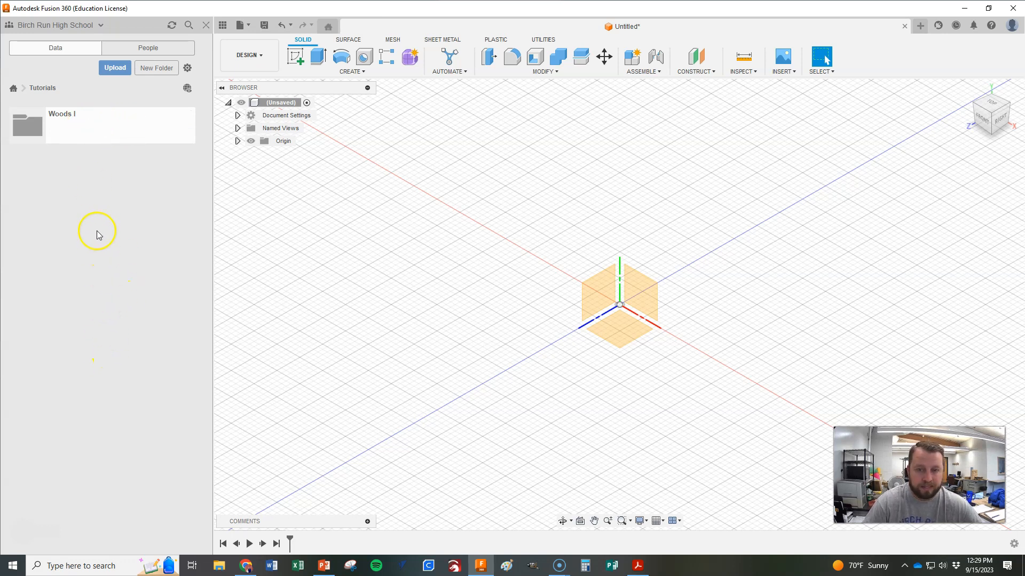
pyautogui.doubleClick(80, 126)
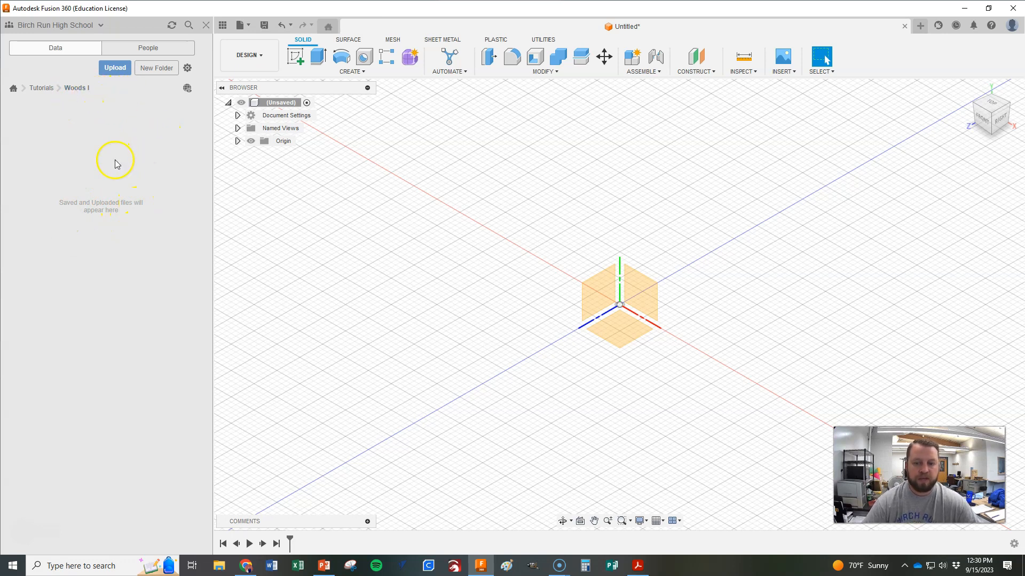
pyautogui.click(206, 27)
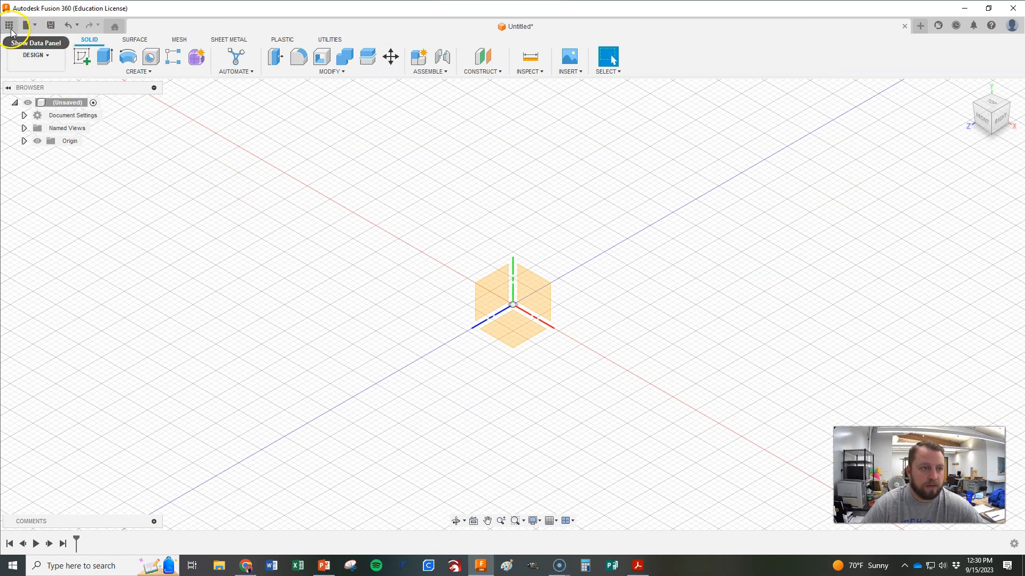
pyautogui.click(9, 27)
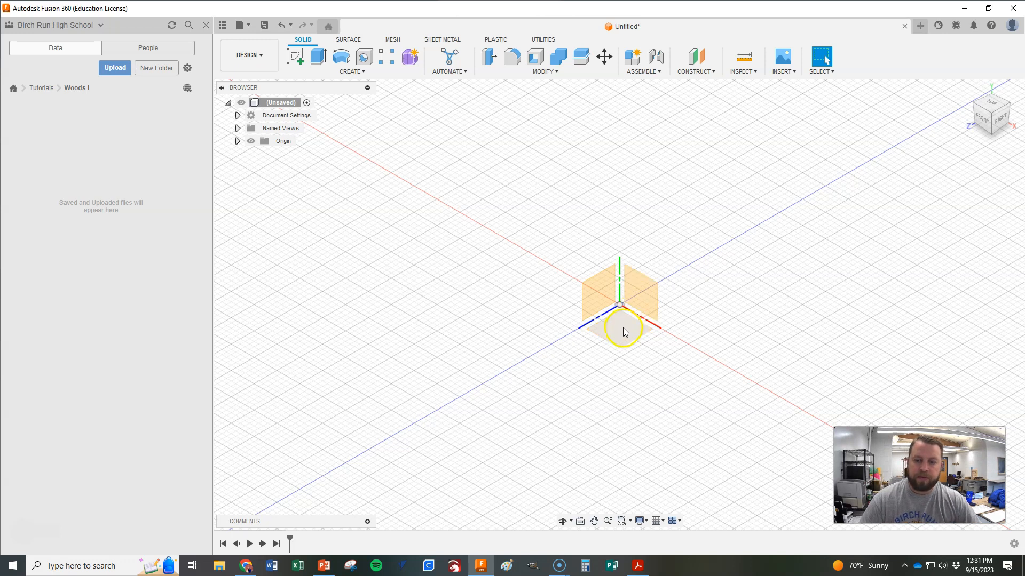
# Start a new sketch on the horizontal XZ origin plane.
pyautogui.click(296, 60)
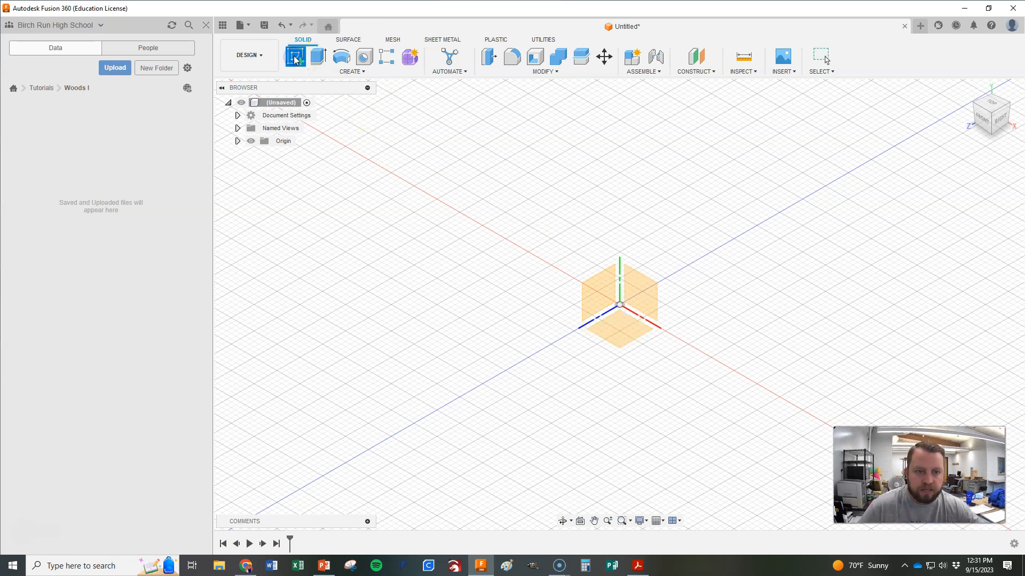
pyautogui.click(626, 337)
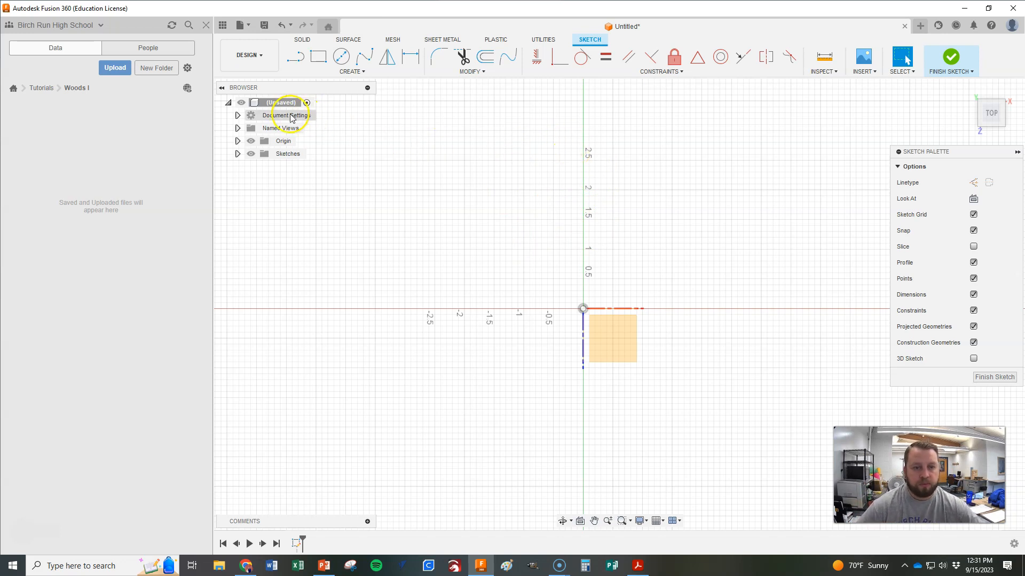
# Change the document's active unit type to Millimeter.
pyautogui.click(237, 115)
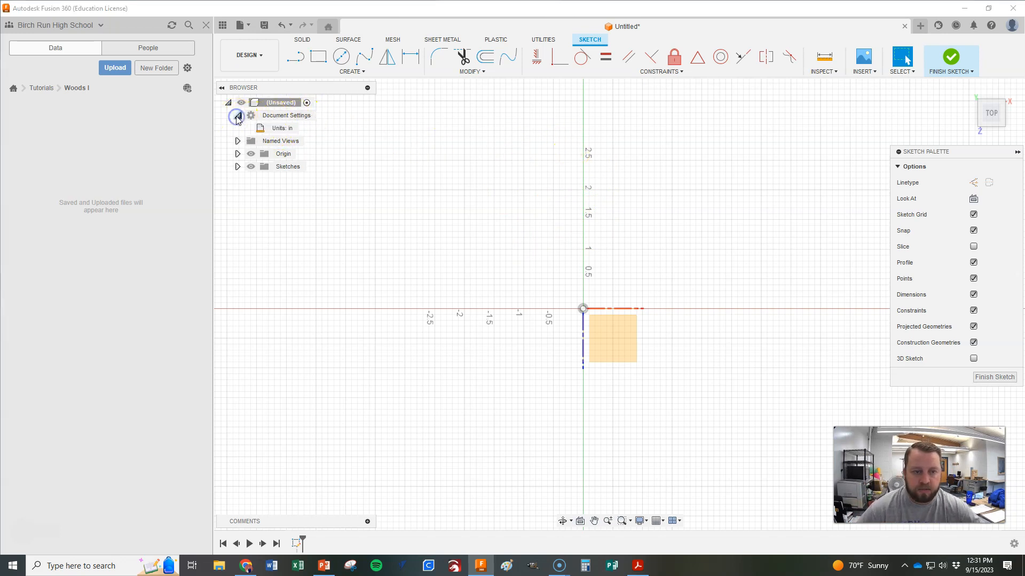
pyautogui.moveTo(277, 135)
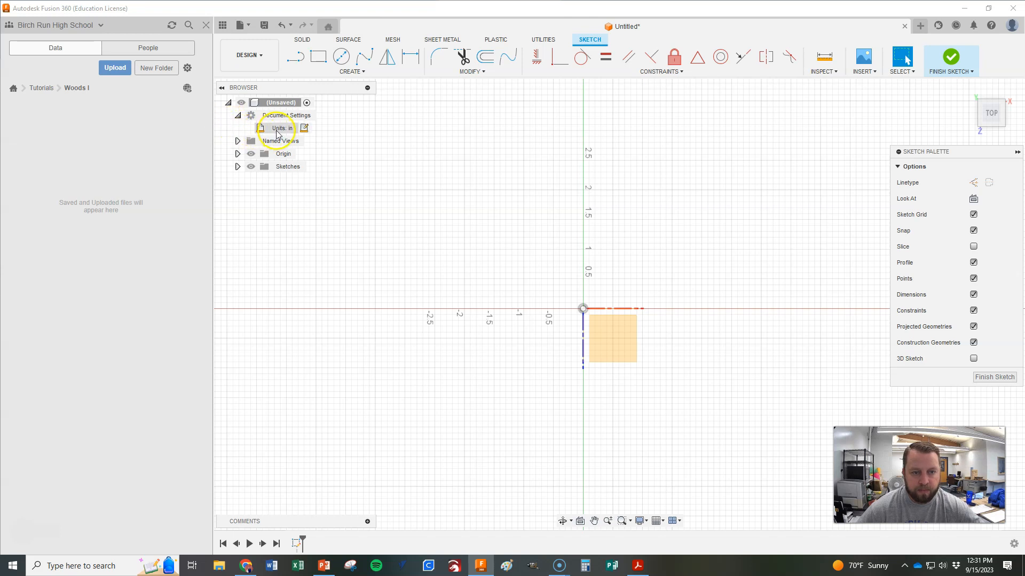
pyautogui.click(305, 130)
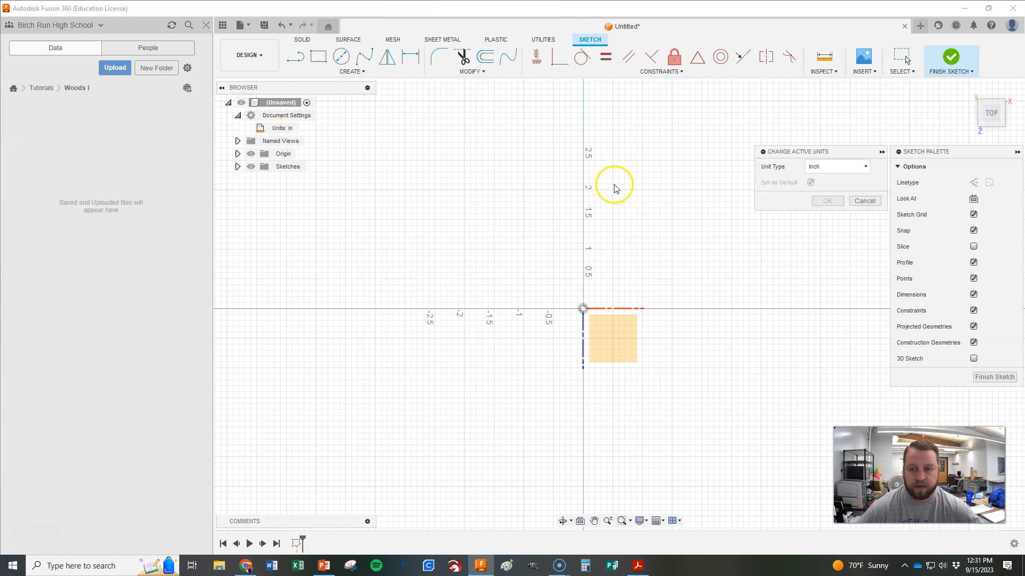
pyautogui.click(822, 166)
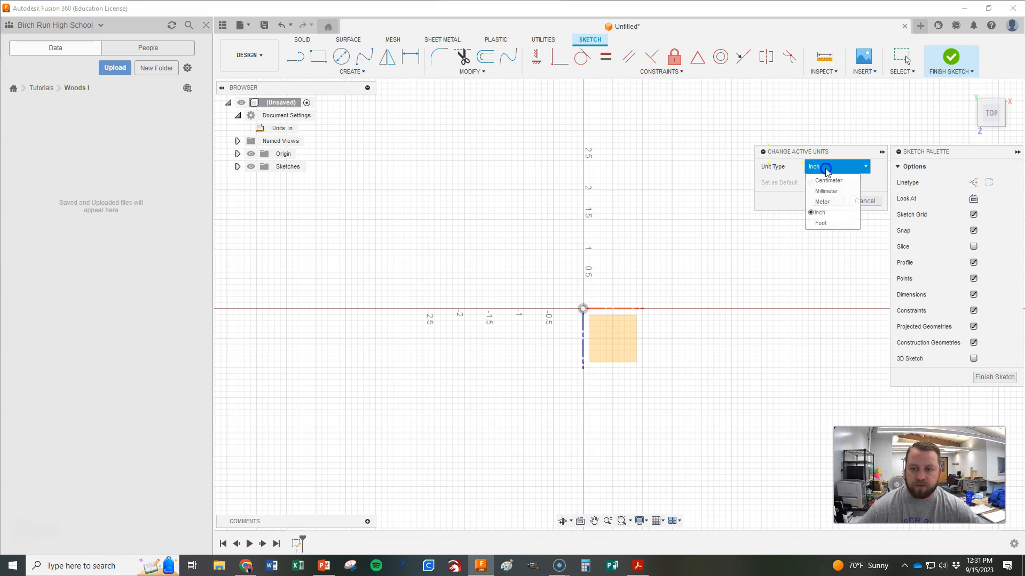
pyautogui.click(822, 177)
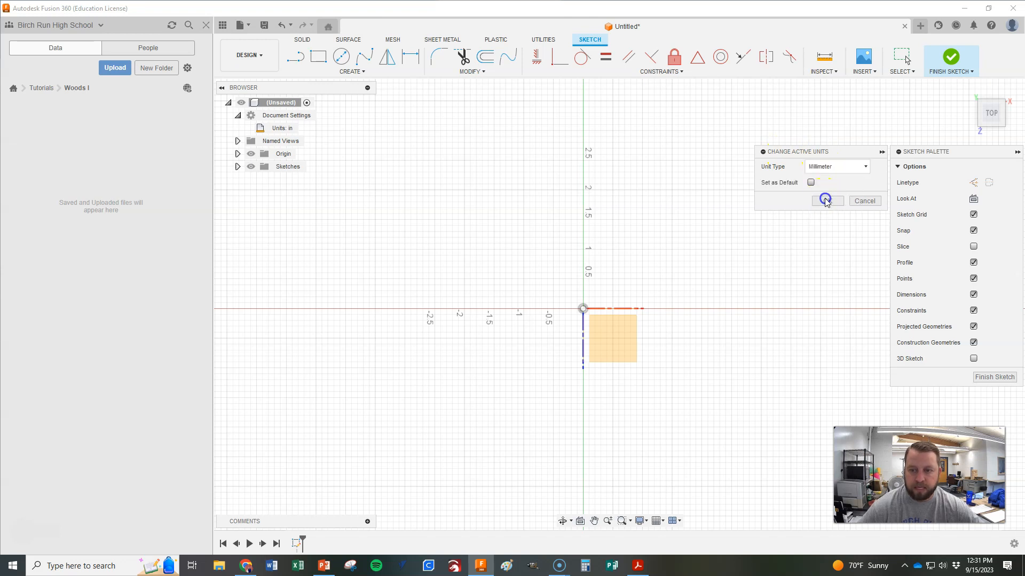
pyautogui.click(825, 201)
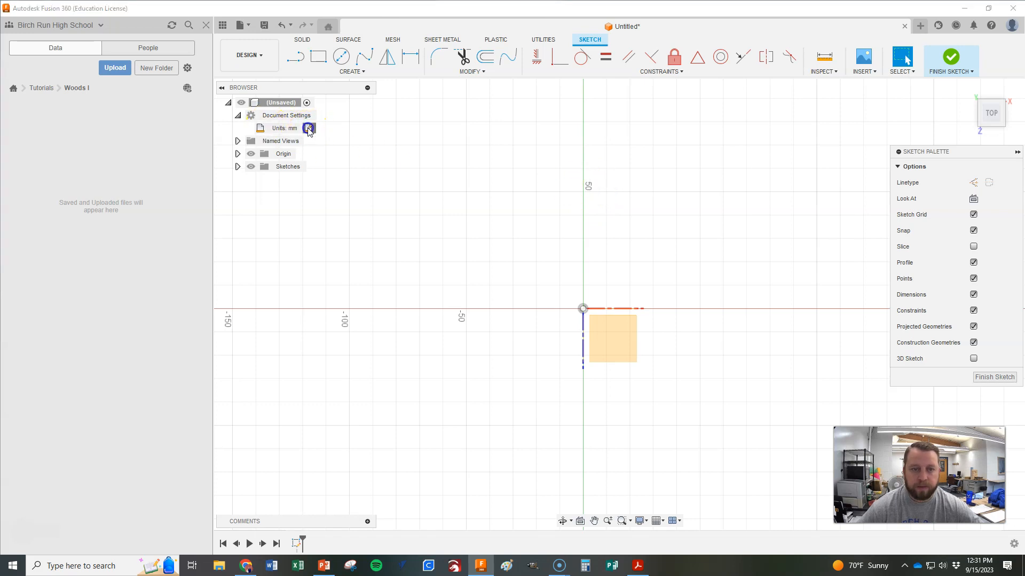
pyautogui.click(308, 129)
pyautogui.click(830, 167)
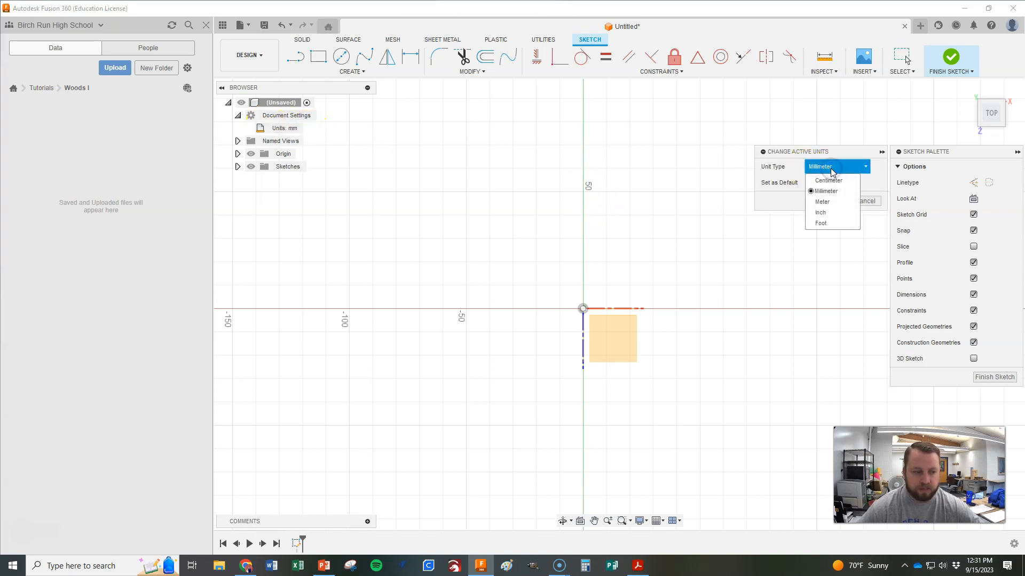
pyautogui.click(828, 193)
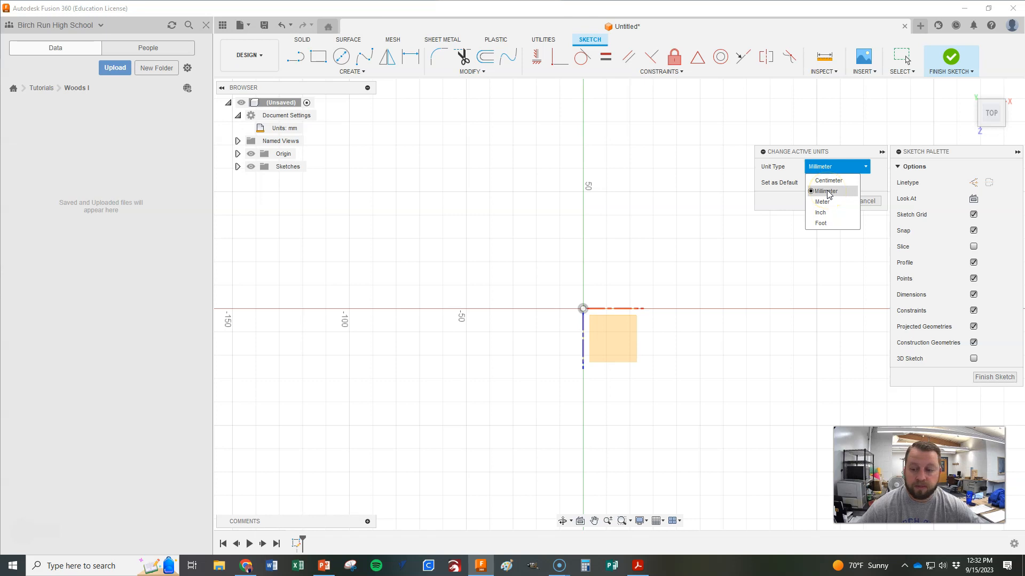
pyautogui.click(825, 200)
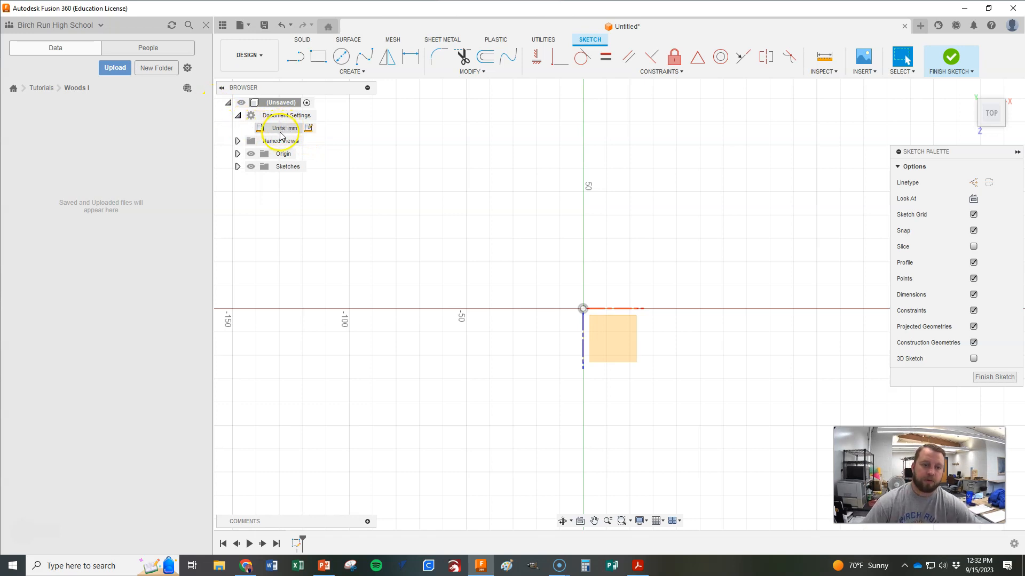
pyautogui.click(238, 116)
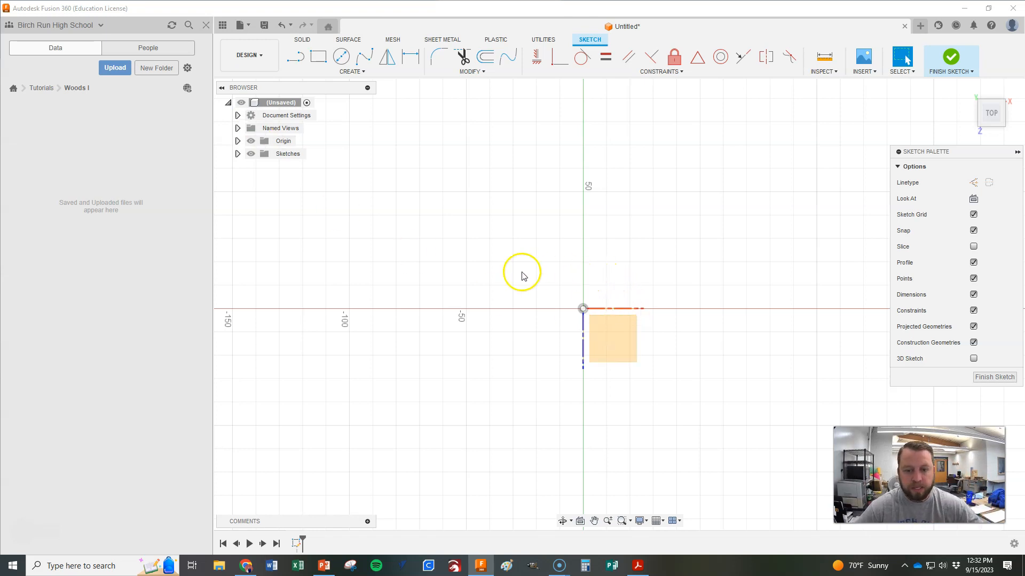
pyautogui.scroll(-1, 345, 244)
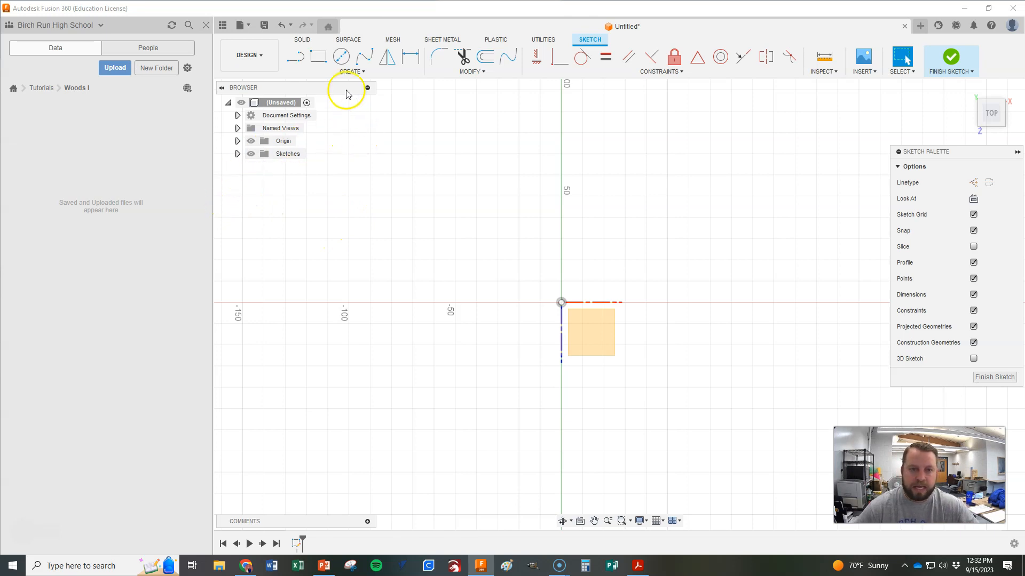
pyautogui.click(296, 60)
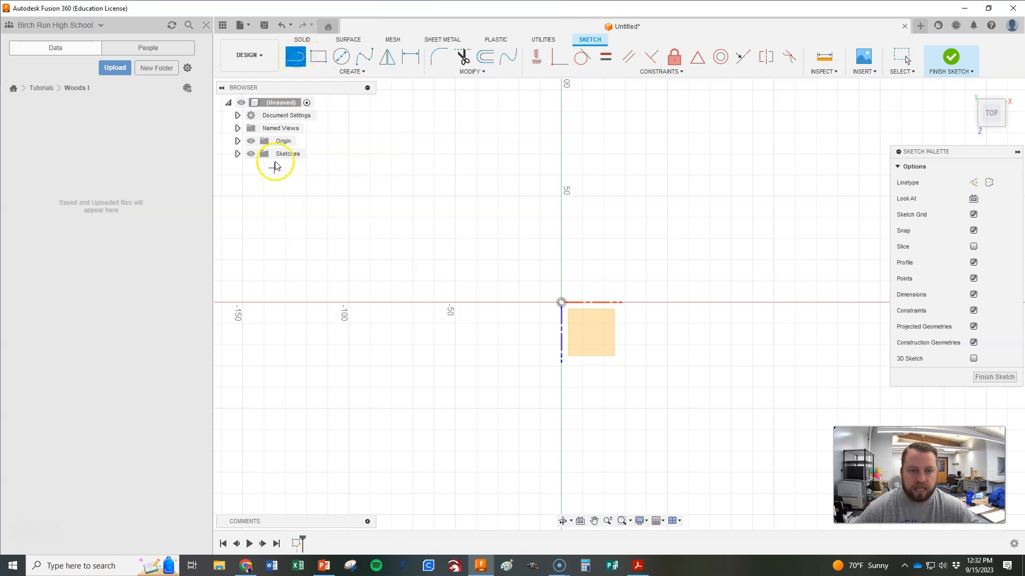
pyautogui.scroll(-2, 267, 299)
pyautogui.scroll(-1, 267, 304)
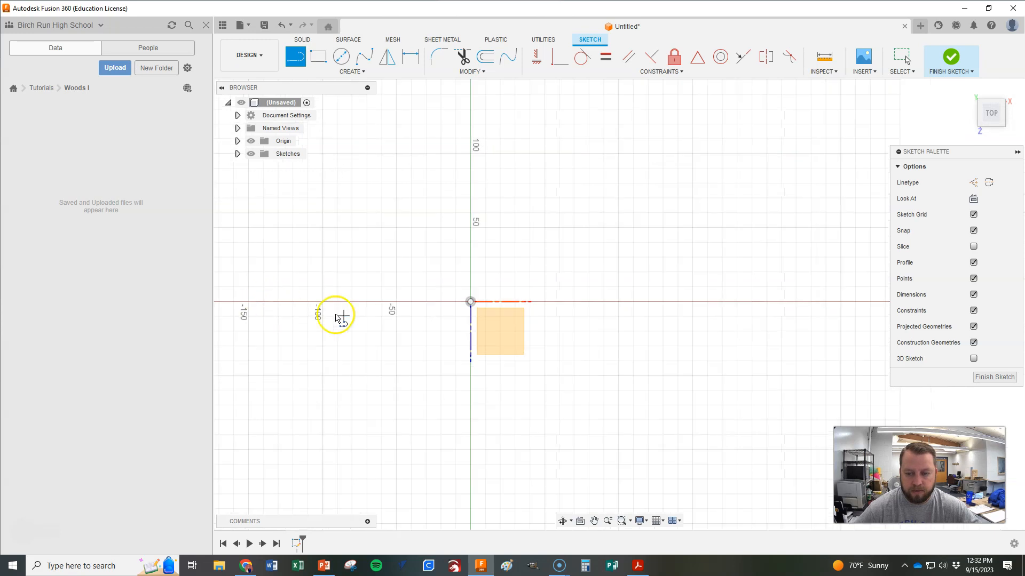
pyautogui.click(471, 302)
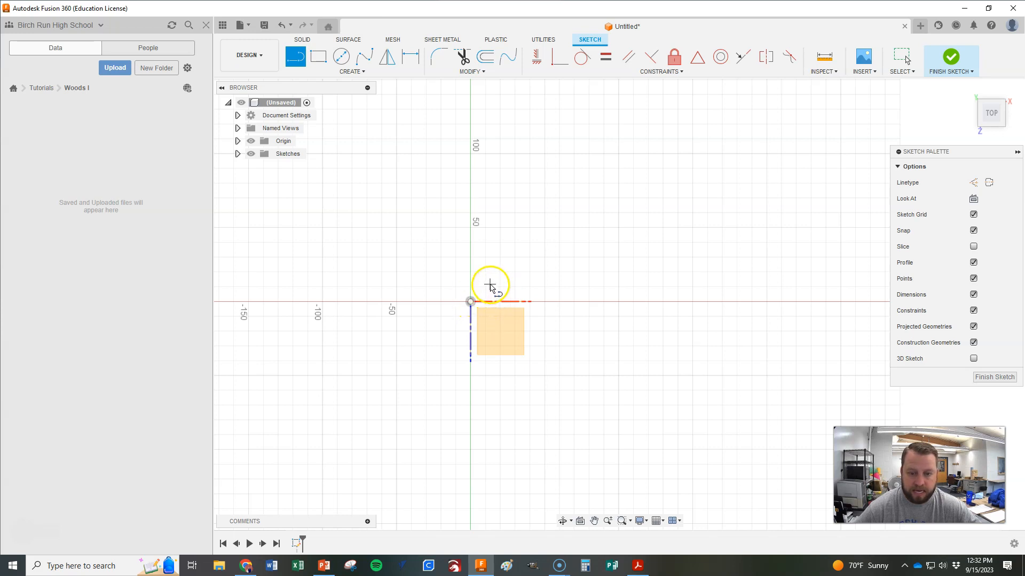
pyautogui.click(490, 286)
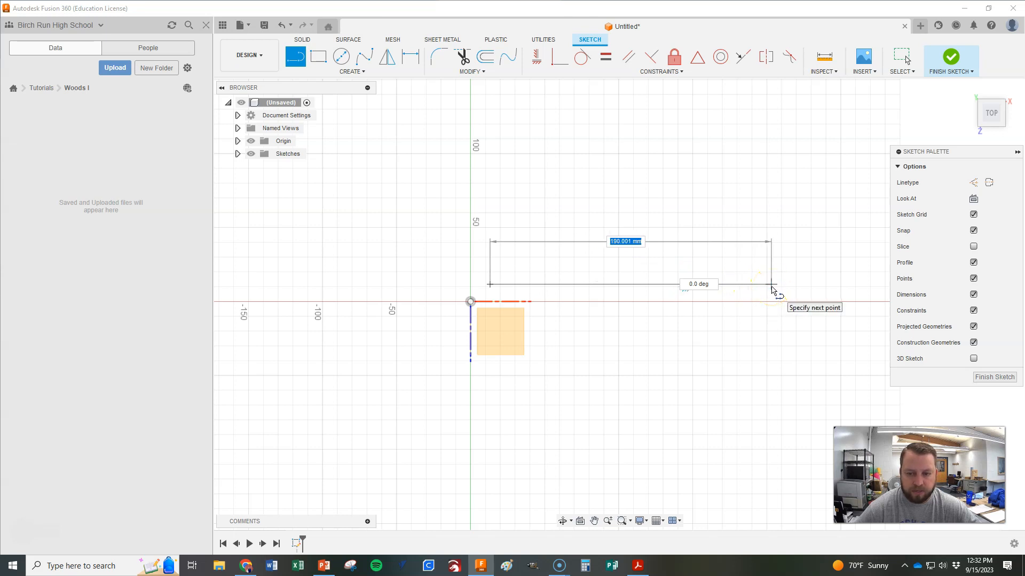
pyautogui.click(771, 290)
pyautogui.scroll(-4, 613, 361)
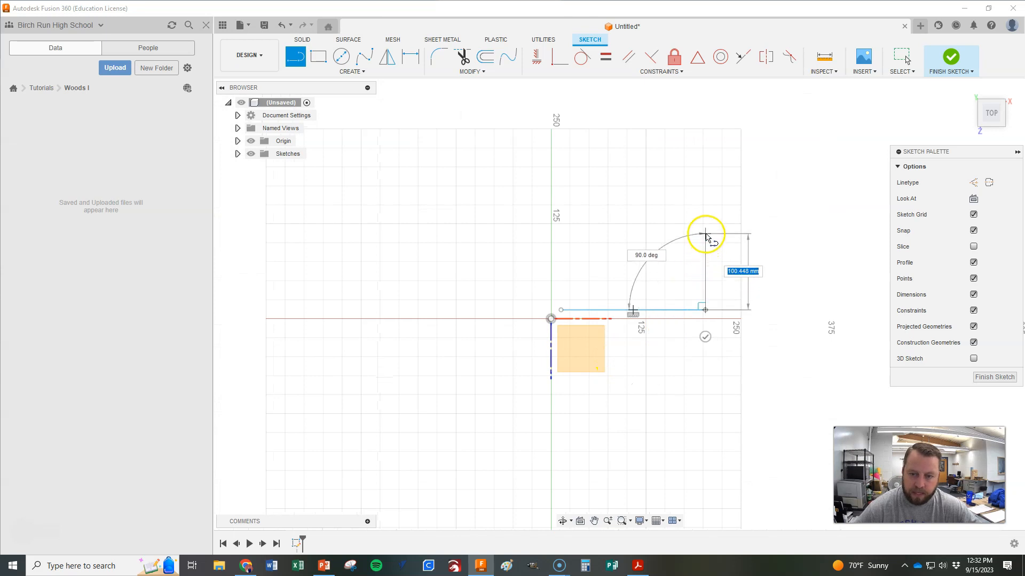
pyautogui.click(705, 235)
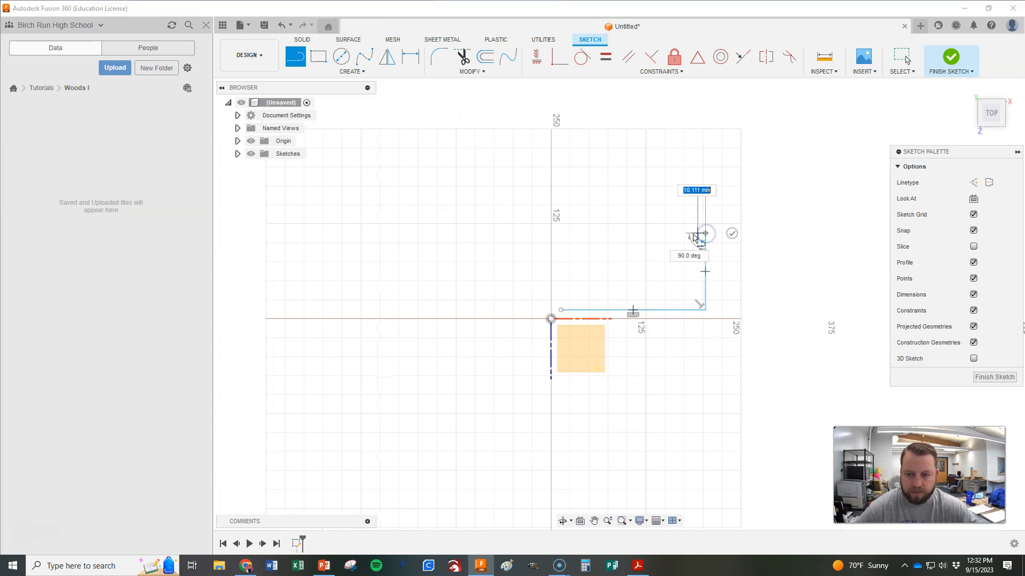
pyautogui.click(665, 234)
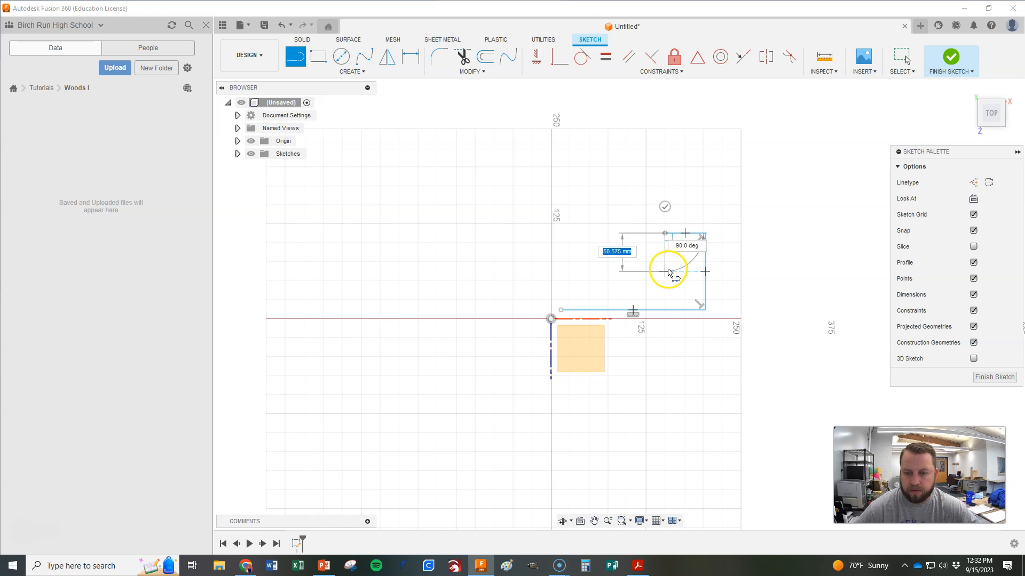
pyautogui.click(666, 272)
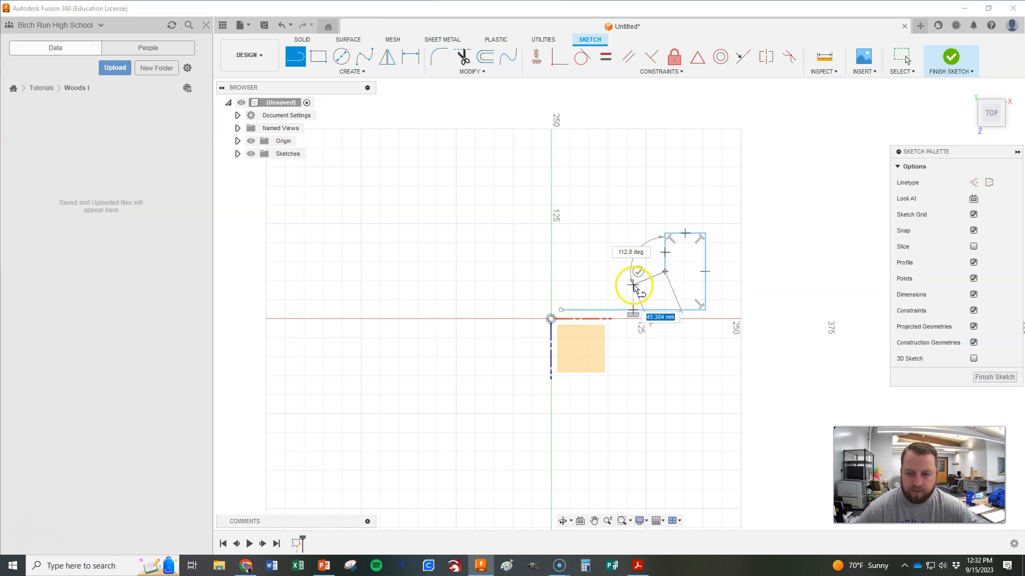
pyautogui.scroll(4, 637, 304)
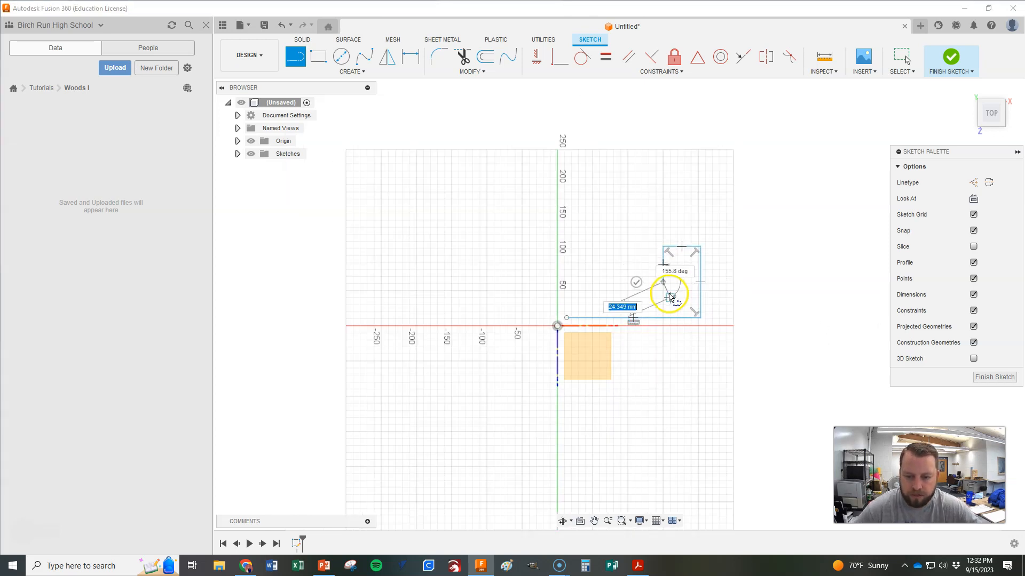
pyautogui.scroll(1, 671, 301)
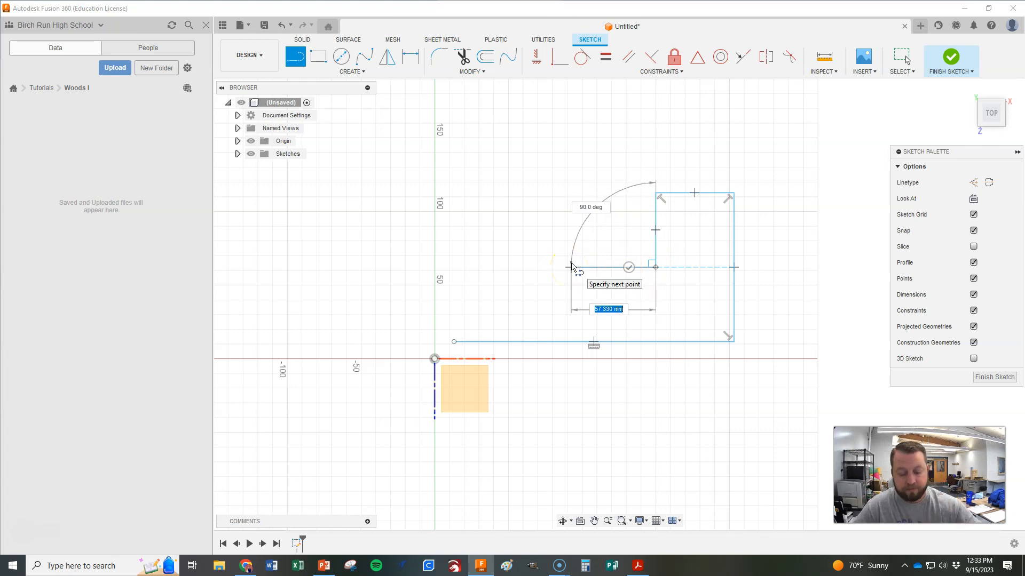
pyautogui.press('Escape')
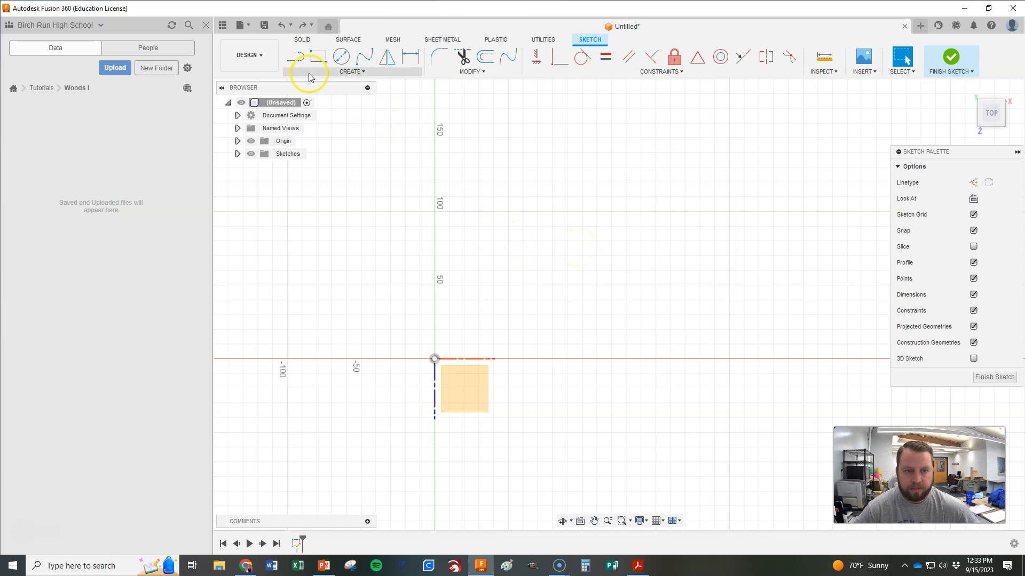
# Sketch a closed eight-line outline above and right of the origin, with a rectangular notch in its upper side and a slanted left edge.
pyautogui.click(295, 57)
pyautogui.click(460, 339)
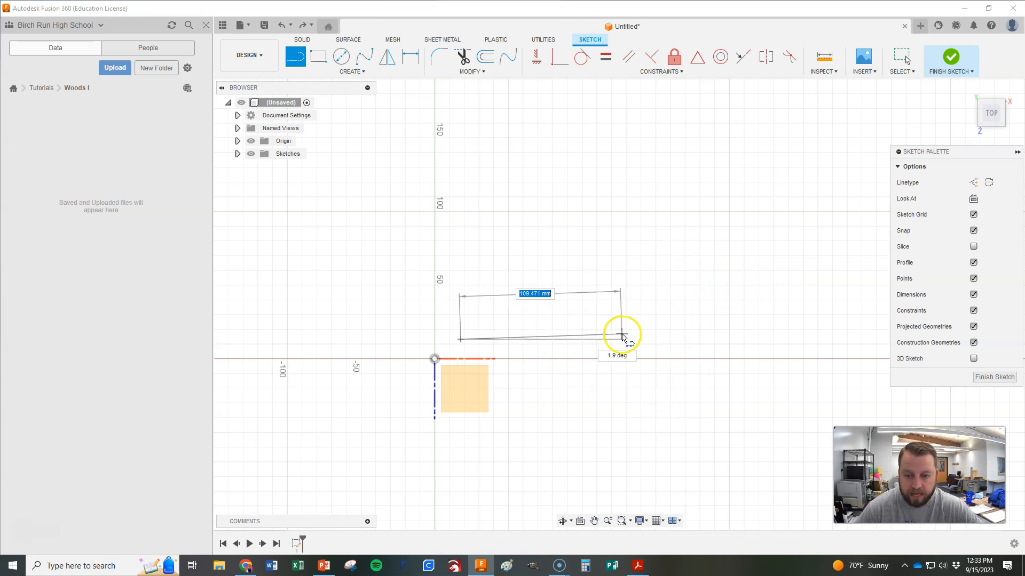
pyautogui.click(733, 339)
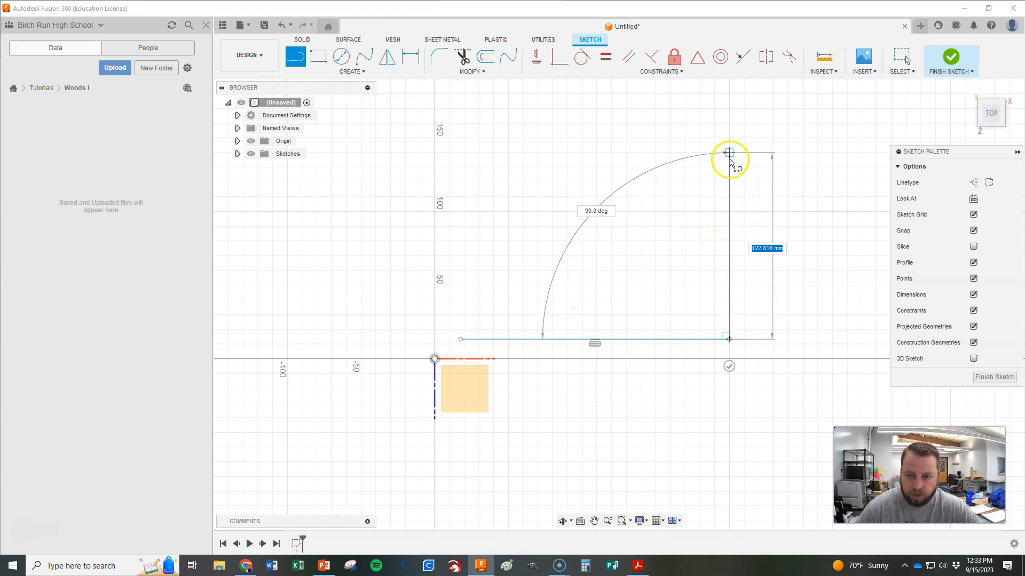
pyautogui.click(729, 154)
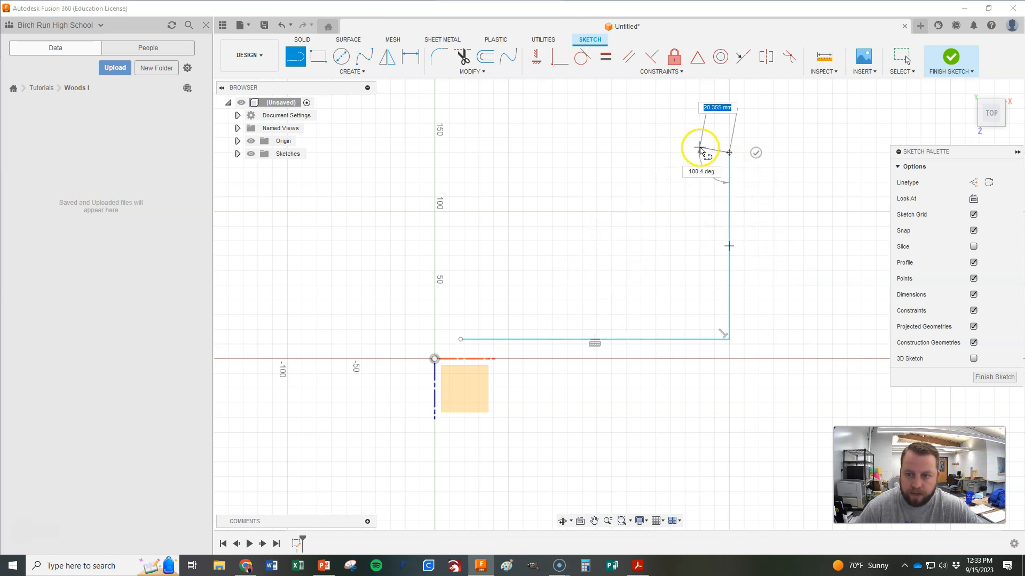
pyautogui.click(656, 154)
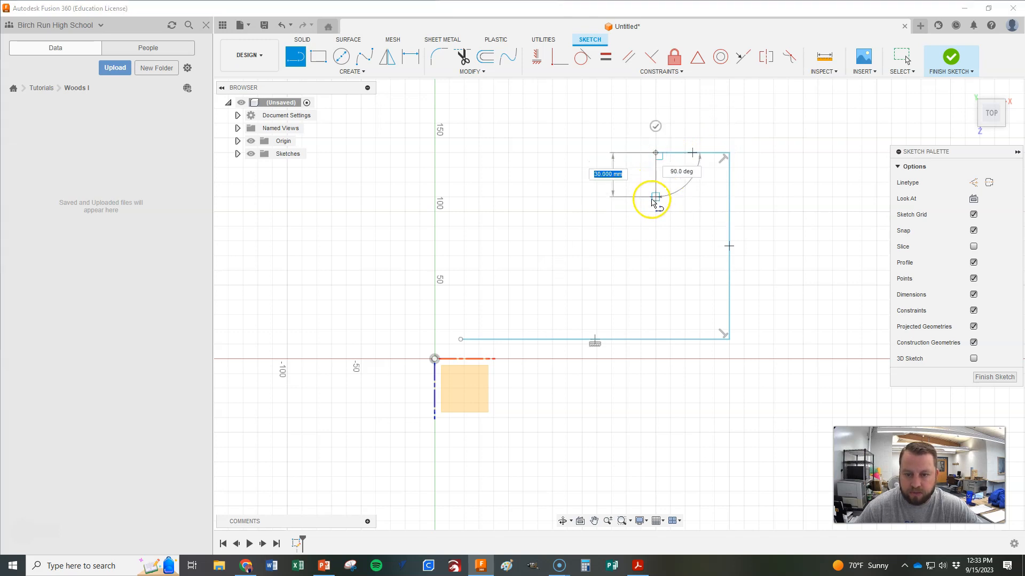
pyautogui.click(652, 212)
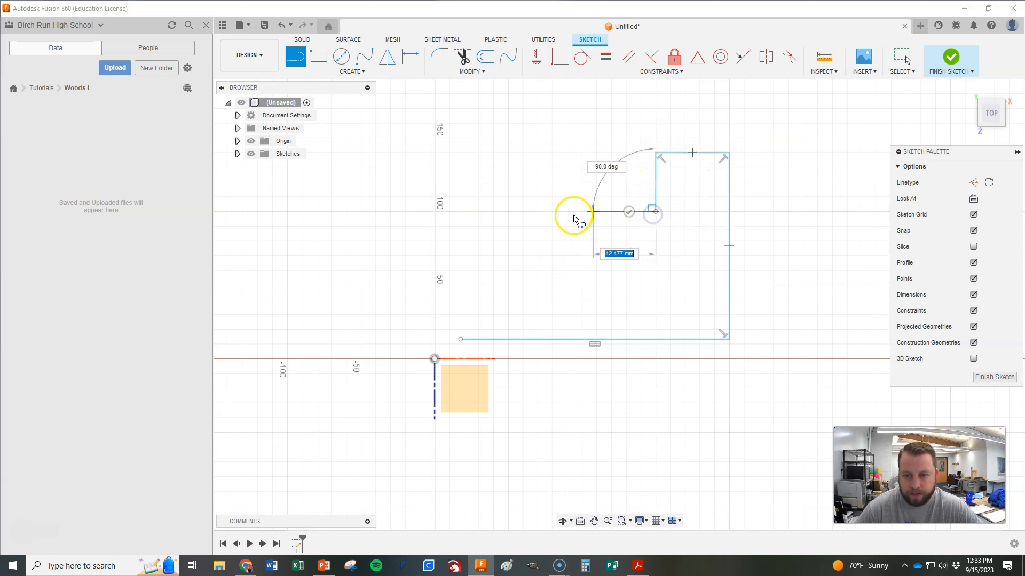
pyautogui.click(546, 211)
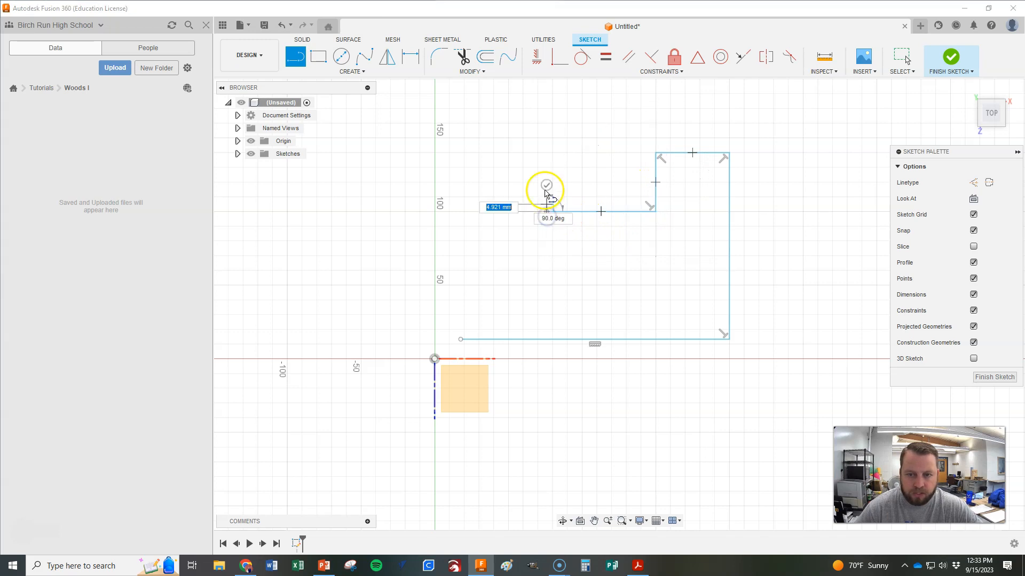
pyautogui.click(545, 168)
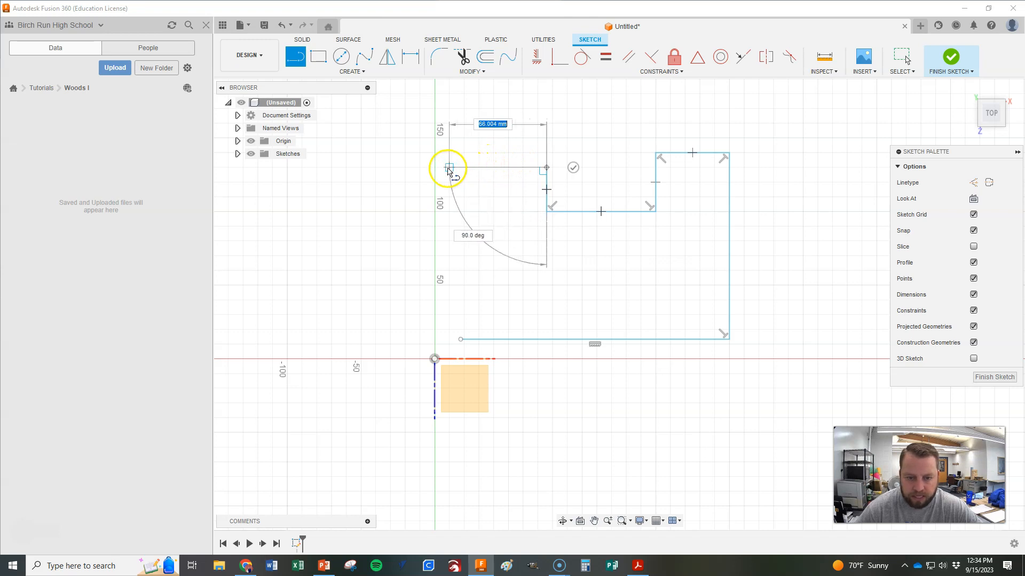
pyautogui.click(440, 168)
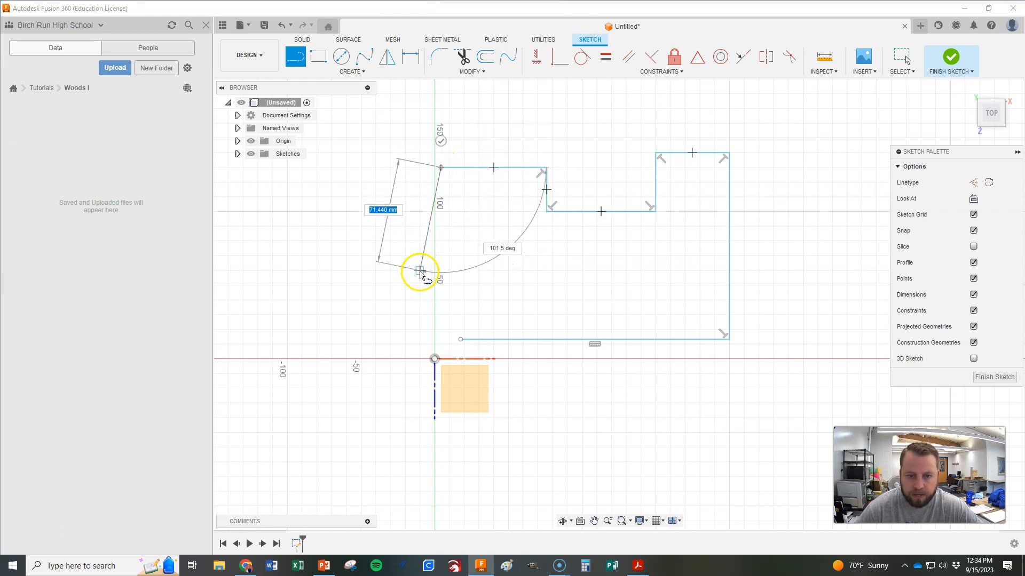
pyautogui.click(461, 339)
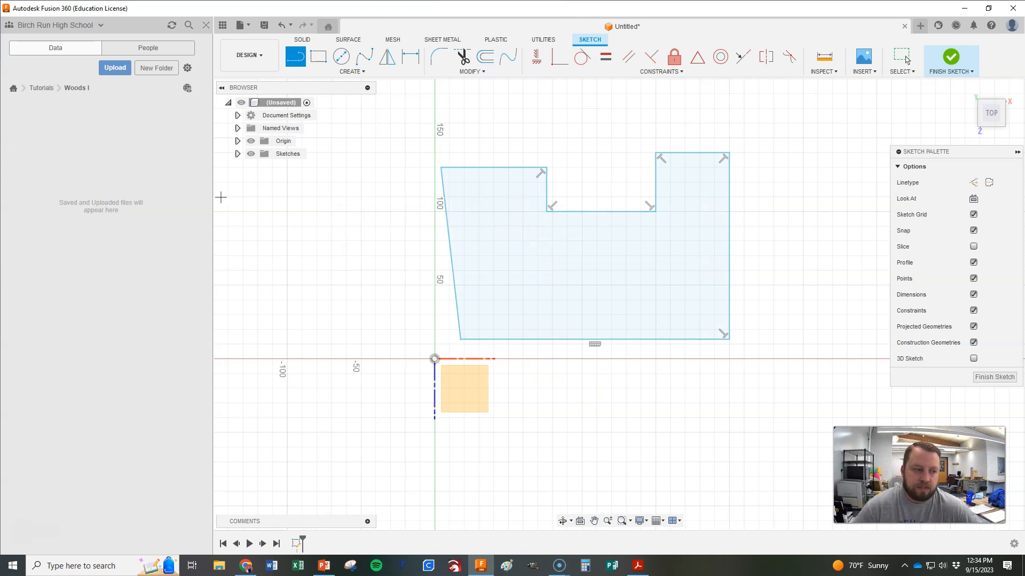
# Switch to the PDF drawing of Basic Tutorials Part 1 of 16 and compare its front view with the sketched outline.
pyautogui.moveTo(0, 96)
pyautogui.mouseDown()
pyautogui.moveTo(80, 122)
pyautogui.moveTo(343, 76)
pyautogui.mouseUp()
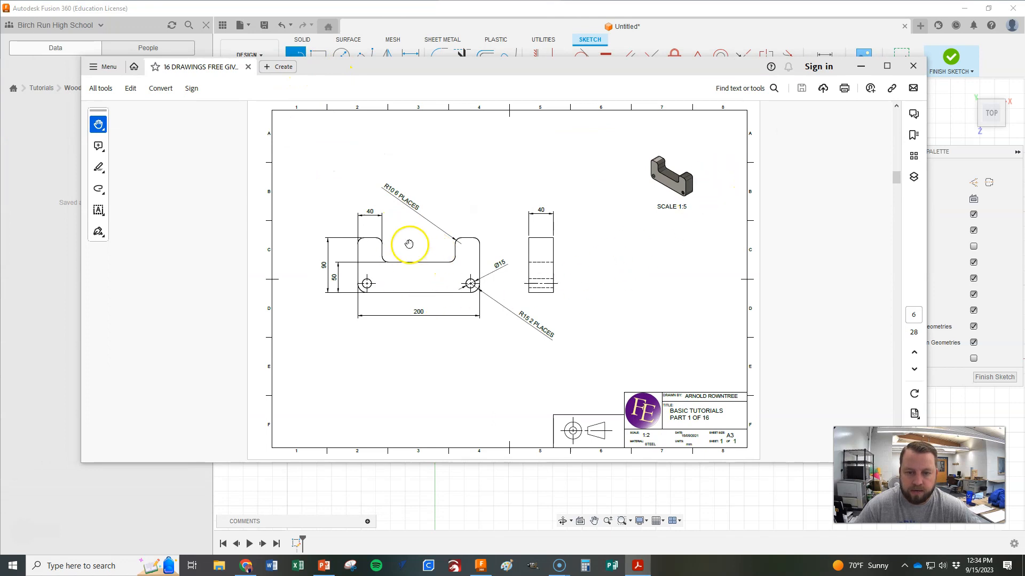
pyautogui.moveTo(538, 73)
pyautogui.mouseDown()
pyautogui.moveTo(419, 144)
pyautogui.moveTo(0, 117)
pyautogui.moveTo(0, 91)
pyautogui.moveTo(274, 119)
pyautogui.moveTo(542, 74)
pyautogui.mouseUp()
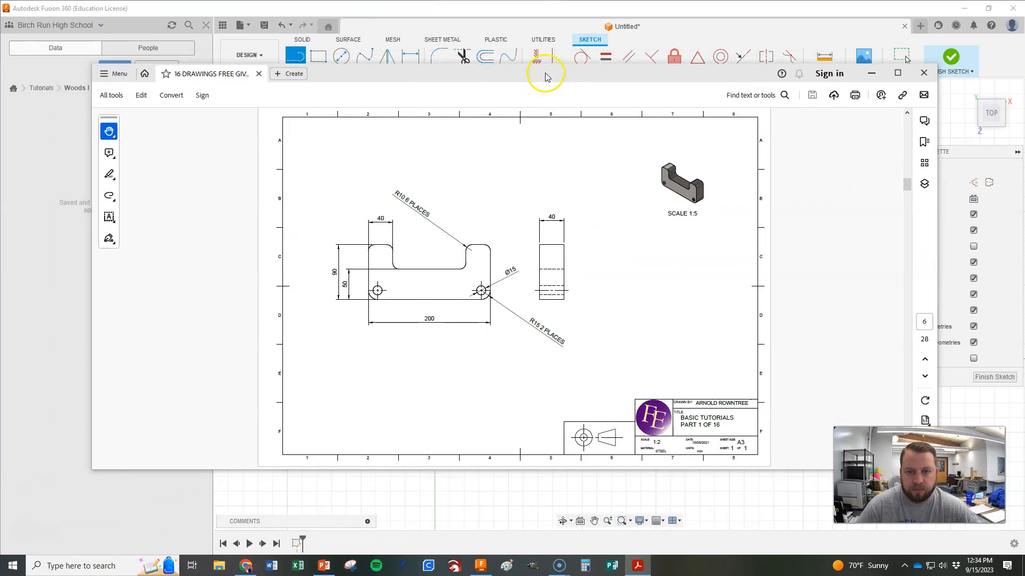
pyautogui.doubleClick(543, 73)
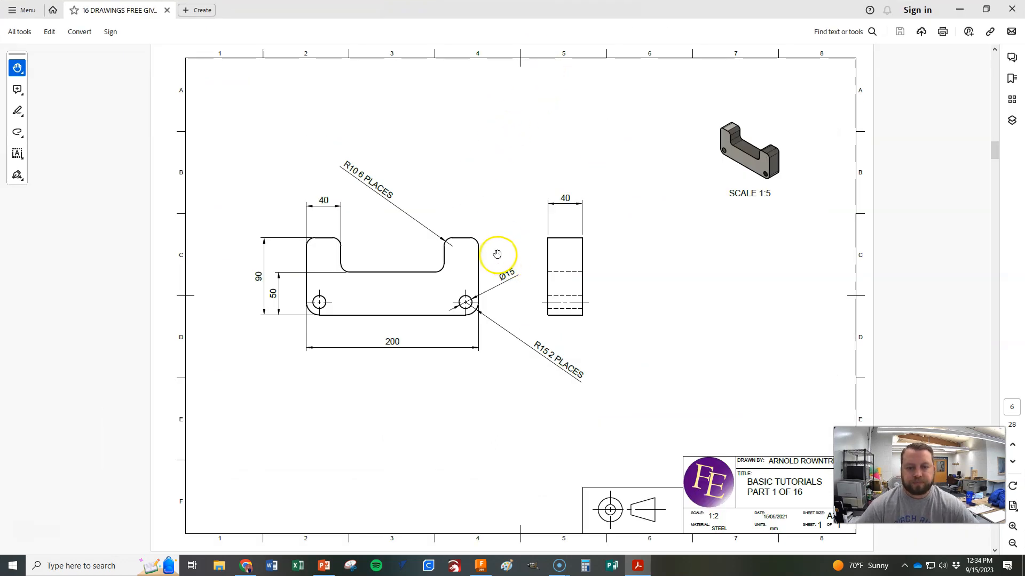
pyautogui.hotkey('alt', 'Tab')
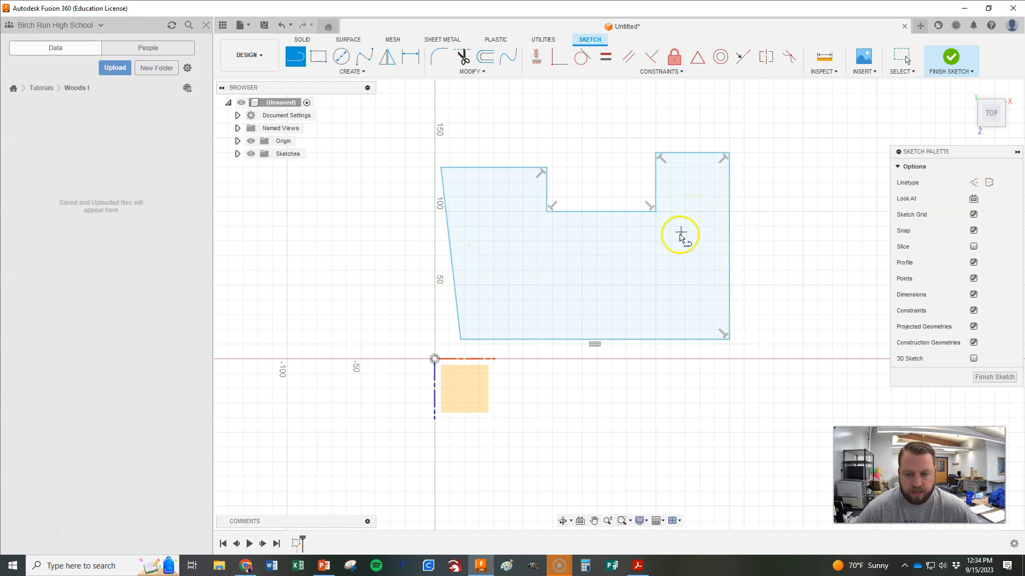
pyautogui.hotkey('alt', 'Tab')
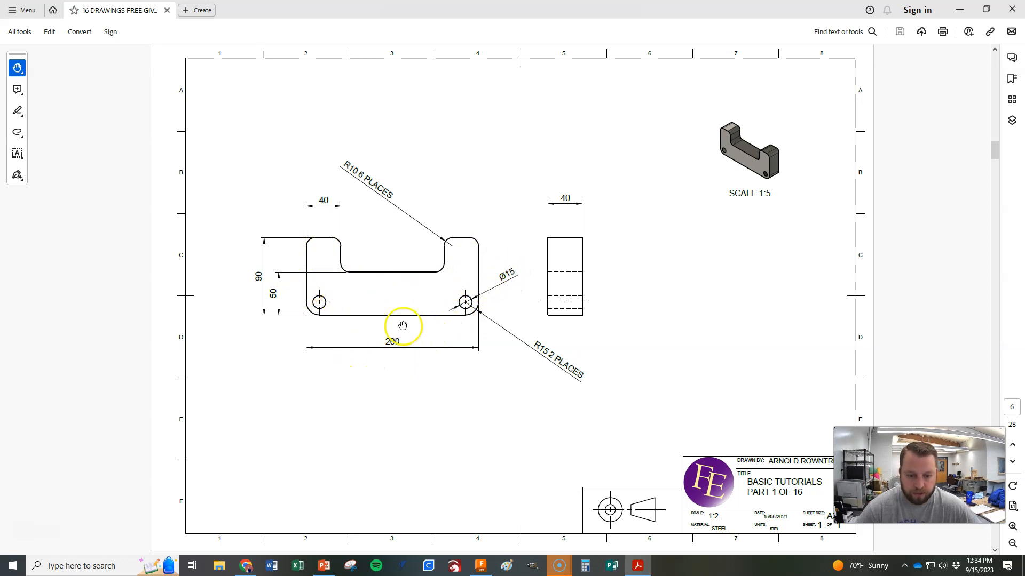
pyautogui.hotkey('alt', 'Tab')
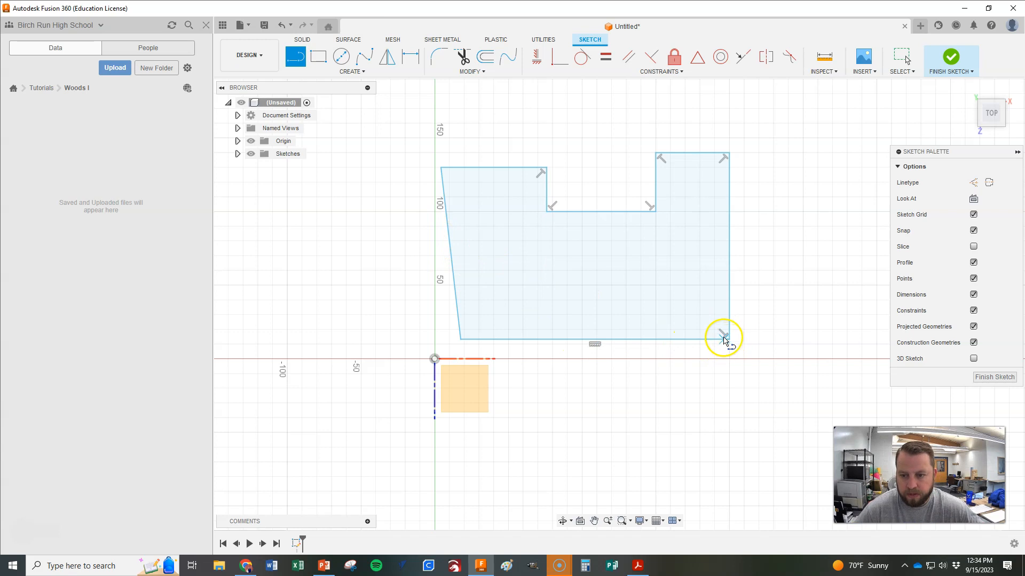
# Leave the Line tool and move the outline's right vertical edge slightly inward.
pyautogui.press('Escape')
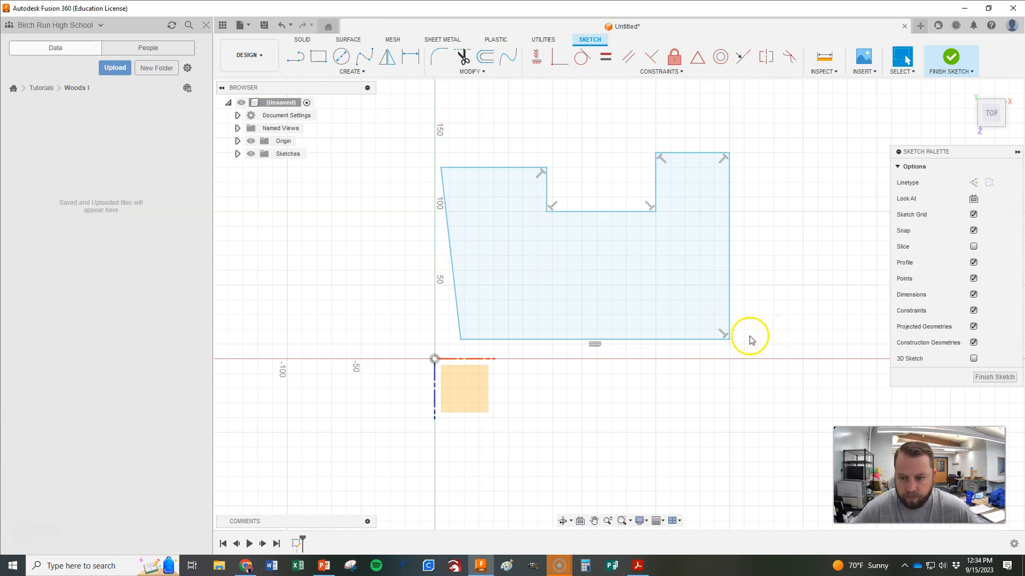
pyautogui.click(722, 333)
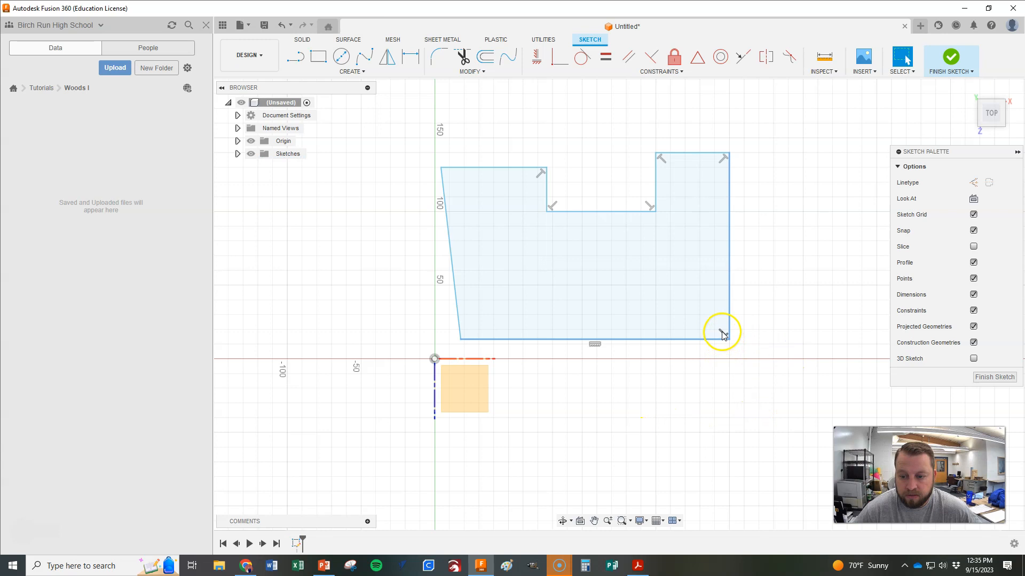
pyautogui.moveTo(731, 313)
pyautogui.mouseDown()
pyautogui.moveTo(711, 308)
pyautogui.moveTo(750, 308)
pyautogui.moveTo(762, 293)
pyautogui.moveTo(714, 291)
pyautogui.moveTo(795, 291)
pyautogui.moveTo(740, 305)
pyautogui.mouseUp()
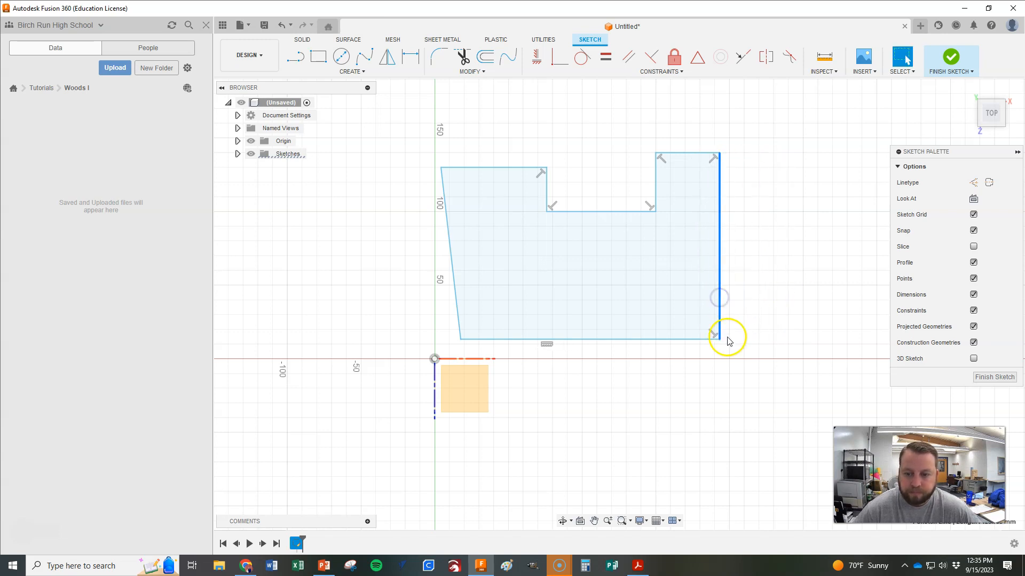
# Try deleting the perpendicular constraint at the outline's lower-right corner and moving that corner, and undo these changes.
pyautogui.click(714, 334)
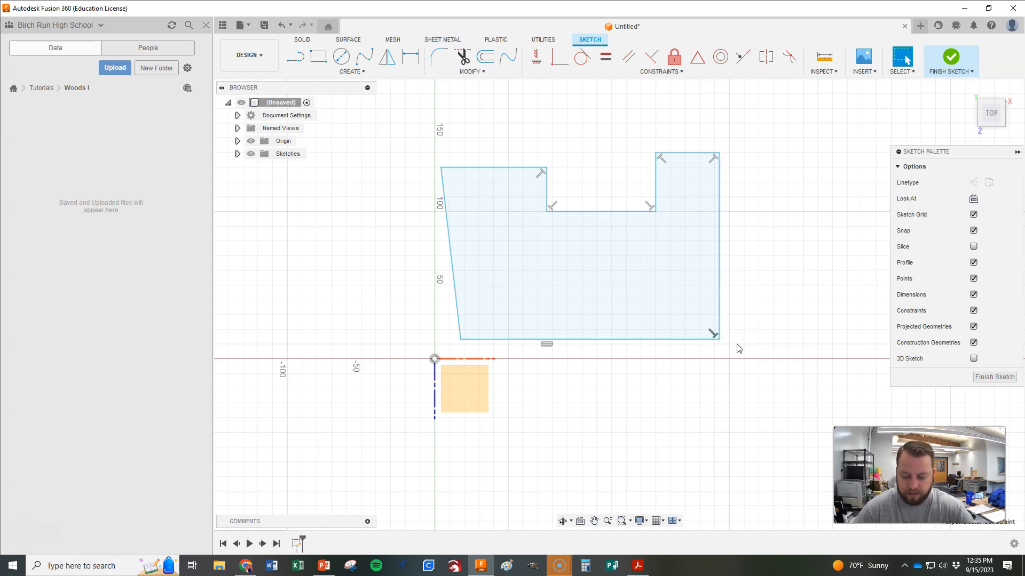
pyautogui.moveTo(723, 339)
pyautogui.mouseDown()
pyautogui.moveTo(767, 335)
pyautogui.moveTo(735, 340)
pyautogui.moveTo(736, 327)
pyautogui.moveTo(716, 347)
pyautogui.moveTo(725, 344)
pyautogui.mouseUp()
pyautogui.press('Delete')
pyautogui.moveTo(729, 345)
pyautogui.mouseDown()
pyautogui.moveTo(707, 329)
pyautogui.moveTo(739, 325)
pyautogui.moveTo(696, 346)
pyautogui.moveTo(725, 329)
pyautogui.moveTo(728, 343)
pyautogui.mouseUp()
pyautogui.click(782, 346)
pyautogui.hotkey('ctrl', 'z')
pyautogui.hotkey('ctrl', 'z')
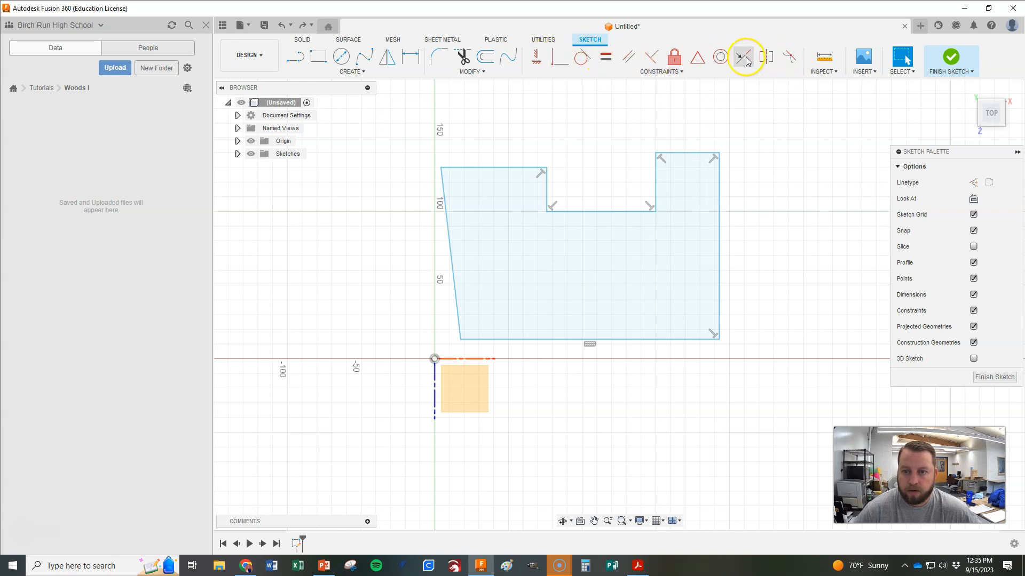
# Apply a Horizontal/Vertical constraint to the outline's slanted left edge to make it vertical.
pyautogui.click(536, 63)
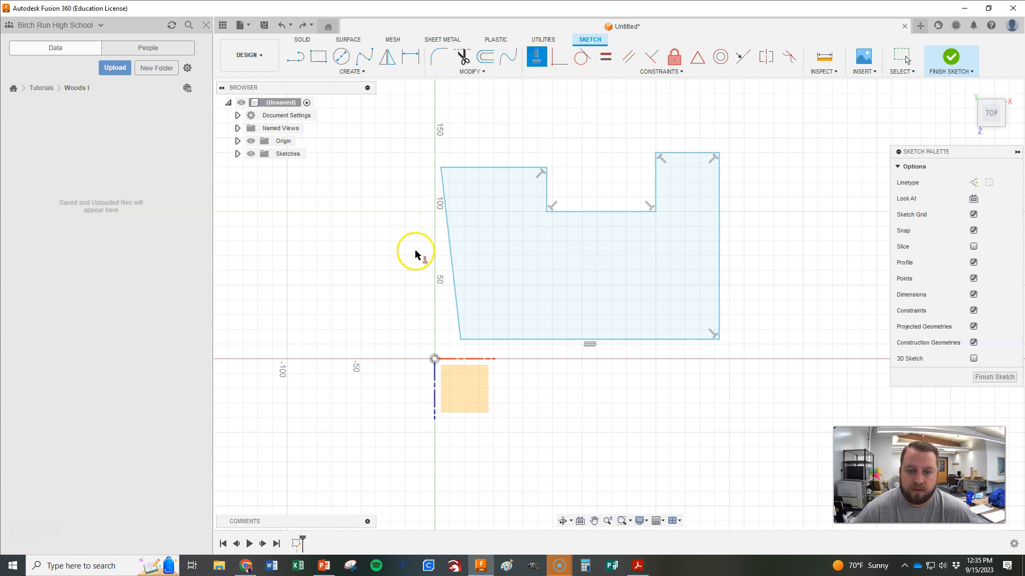
pyautogui.click(449, 241)
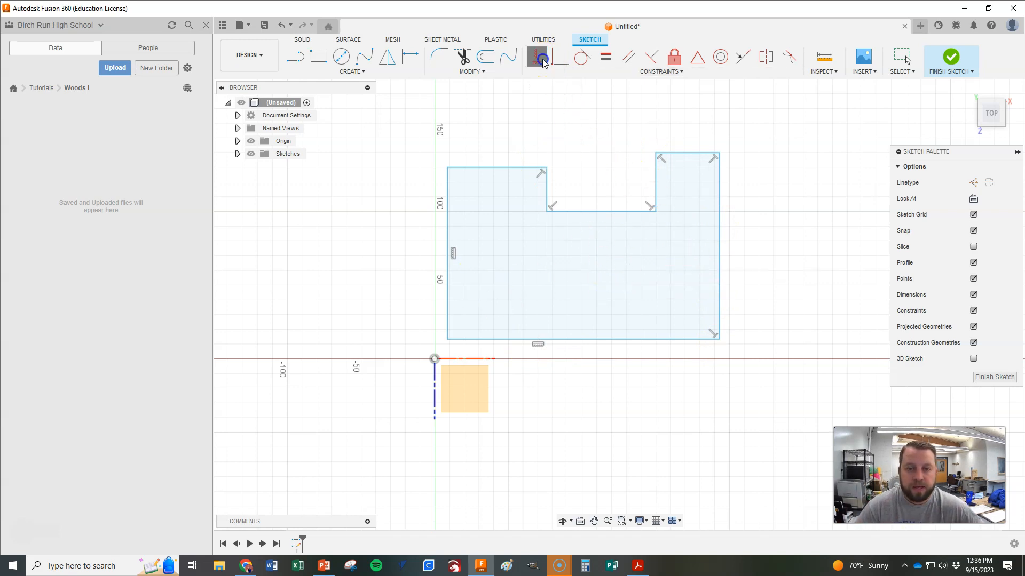
pyautogui.press('Escape')
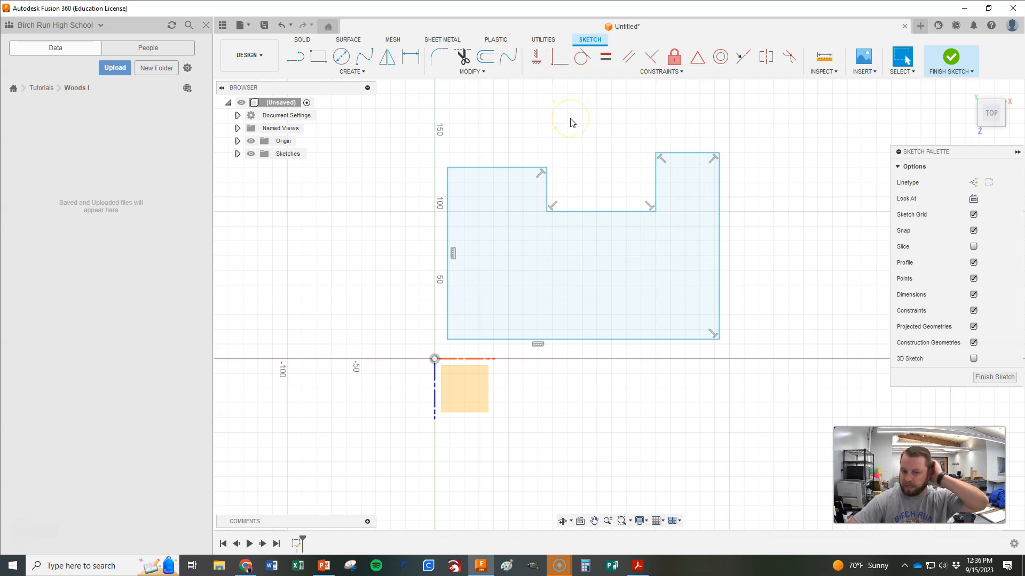
# Check the PDF drawing and dimension the outline's overall width between its outer vertical edges at 200 mm.
pyautogui.hotkey('alt', 'Tab')
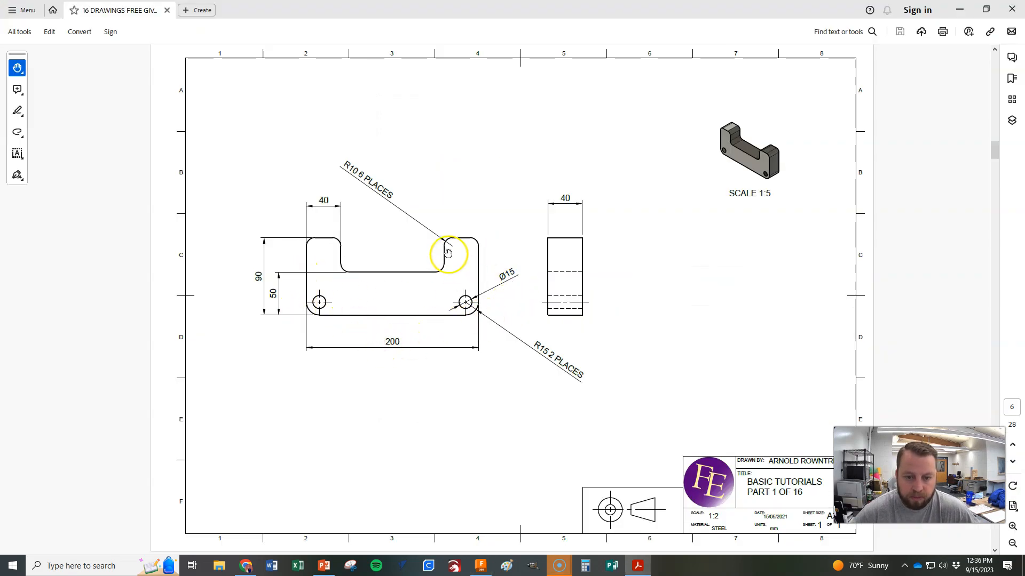
pyautogui.hotkey('alt', 'Tab')
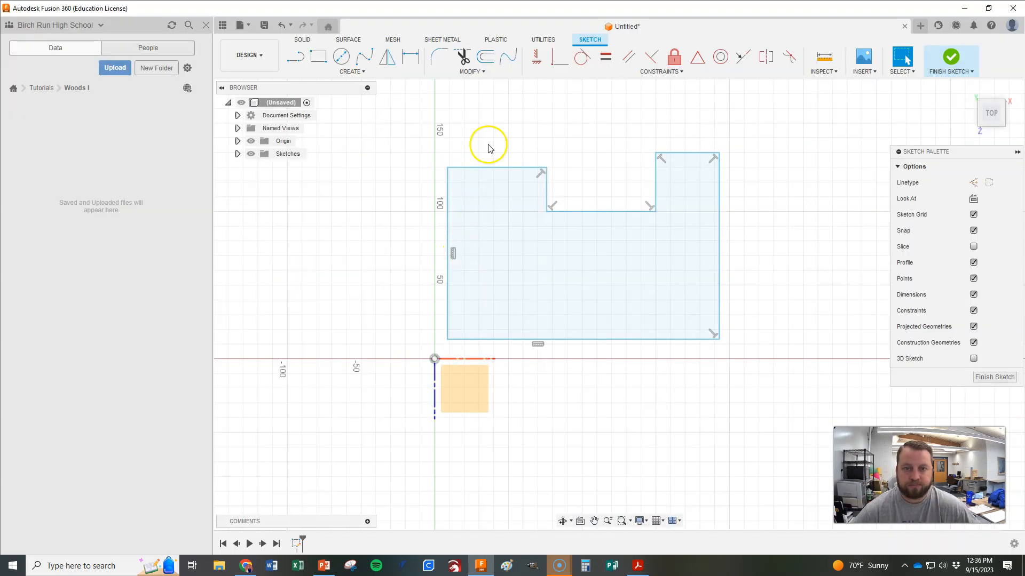
pyautogui.click(411, 59)
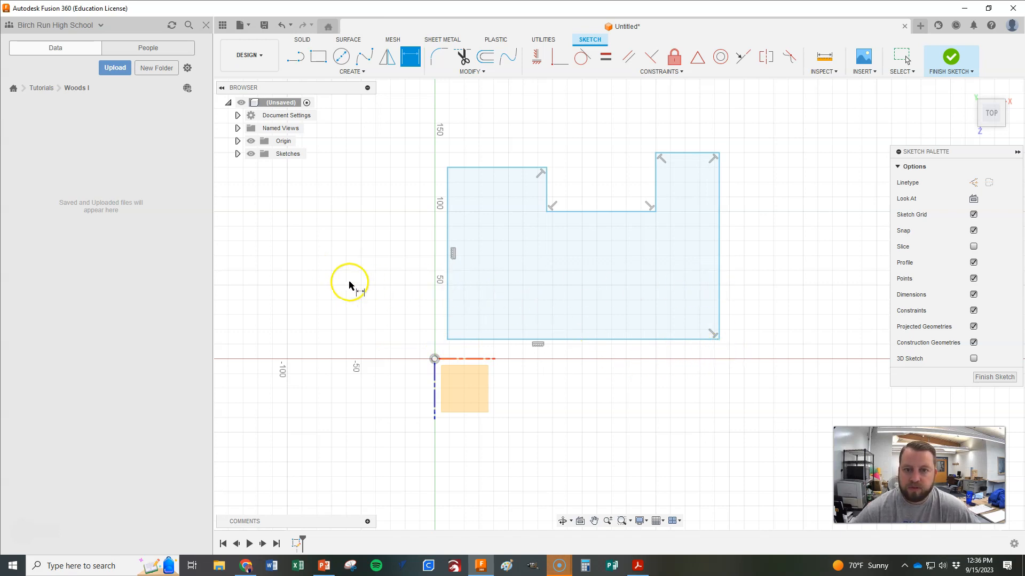
pyautogui.click(448, 287)
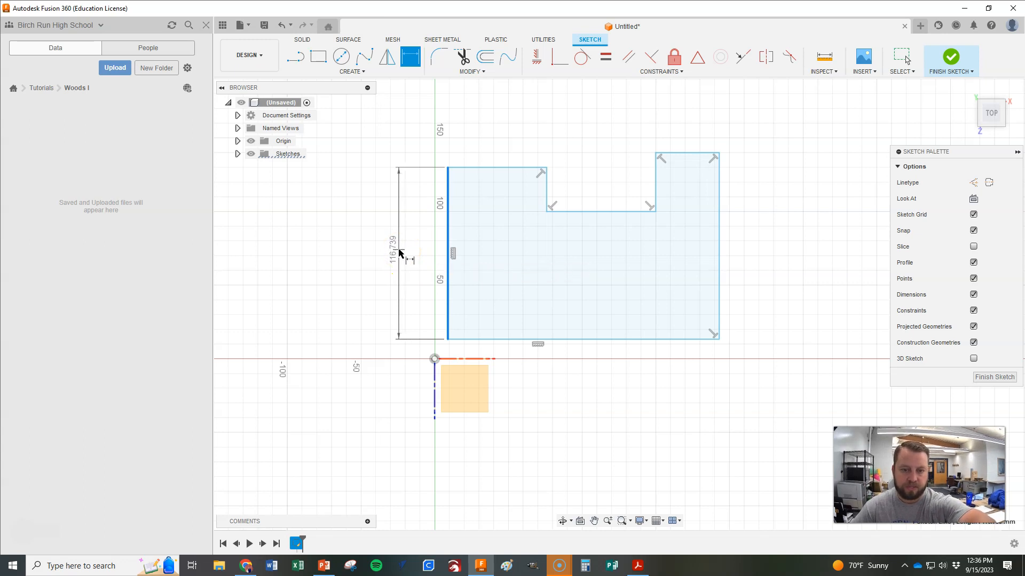
pyautogui.click(719, 268)
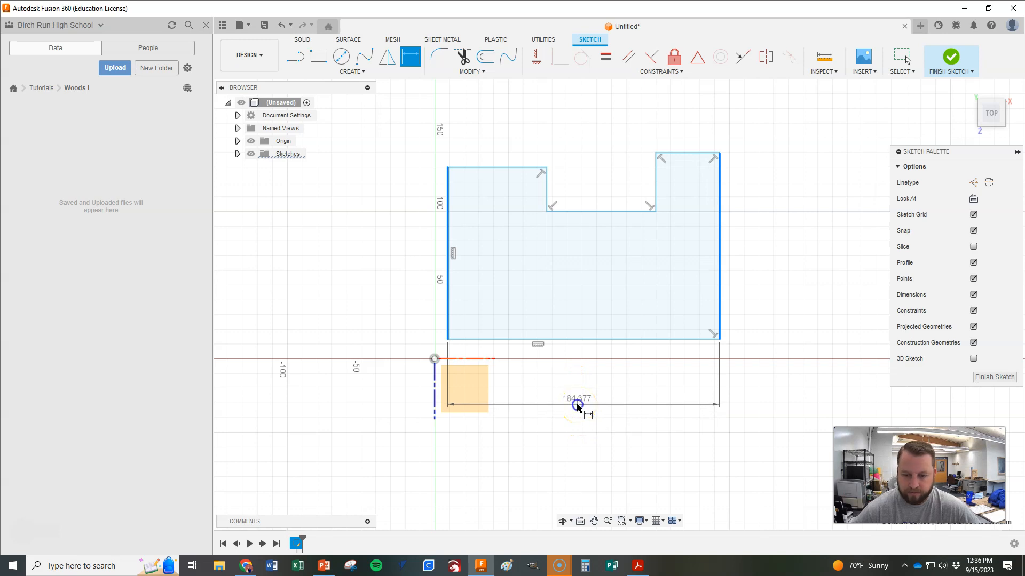
pyautogui.click(577, 407)
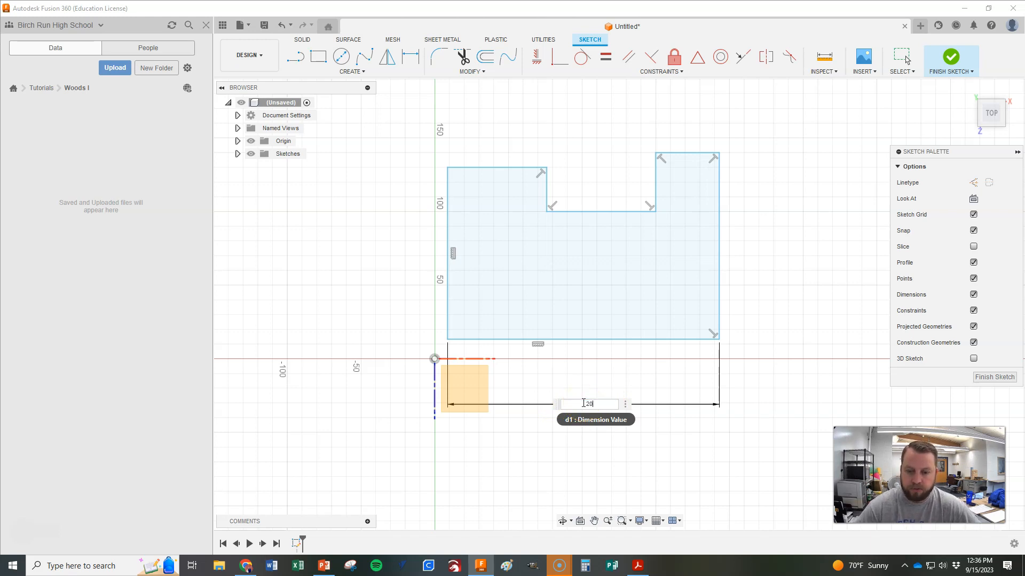
pyautogui.press('Return')
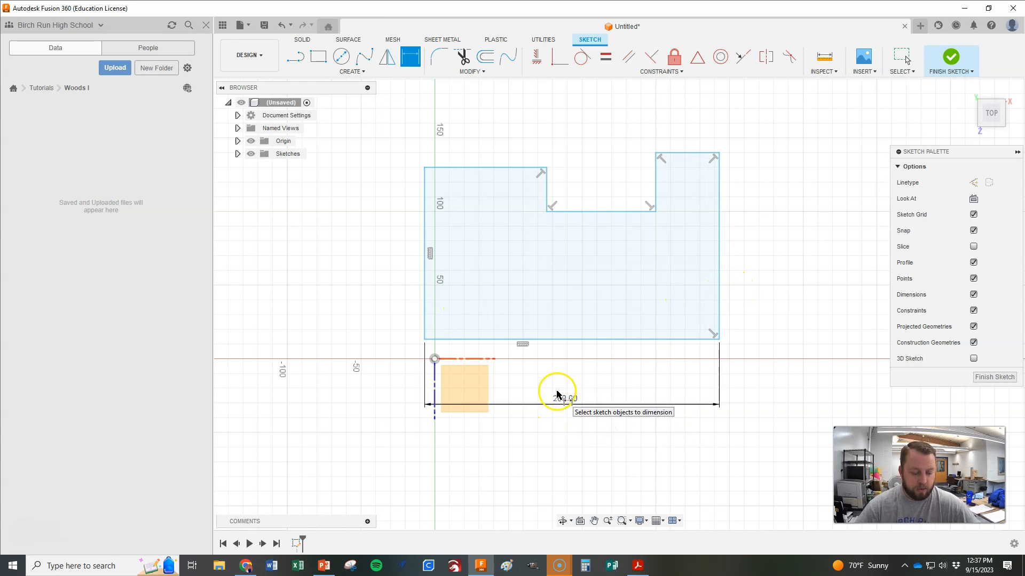
# Check the height in the PDF drawing and dimension the left arm's top edge to the outline's bottom edge at 90 mm.
pyautogui.hotkey('alt', 'Tab')
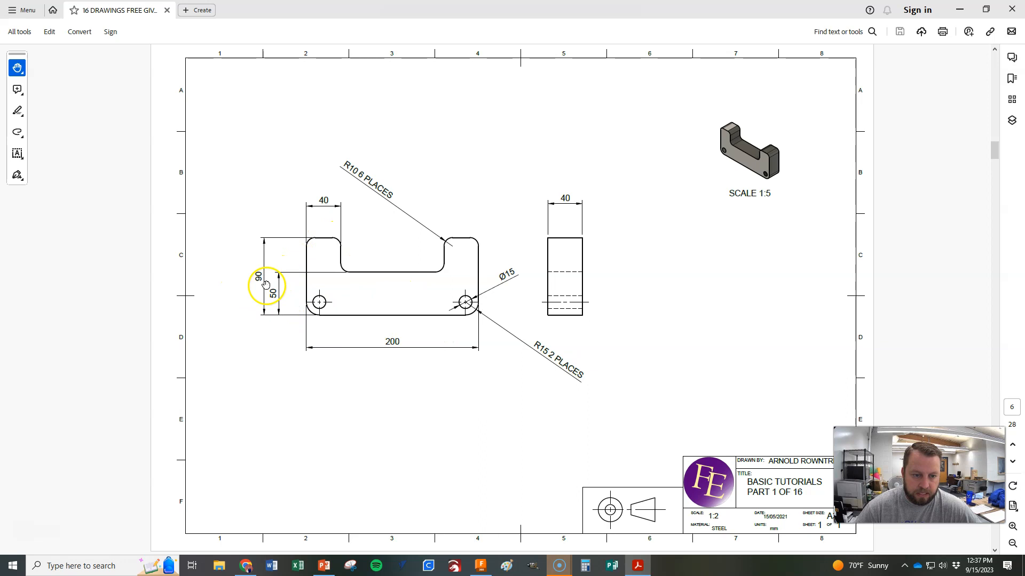
pyautogui.hotkey('alt', 'Tab')
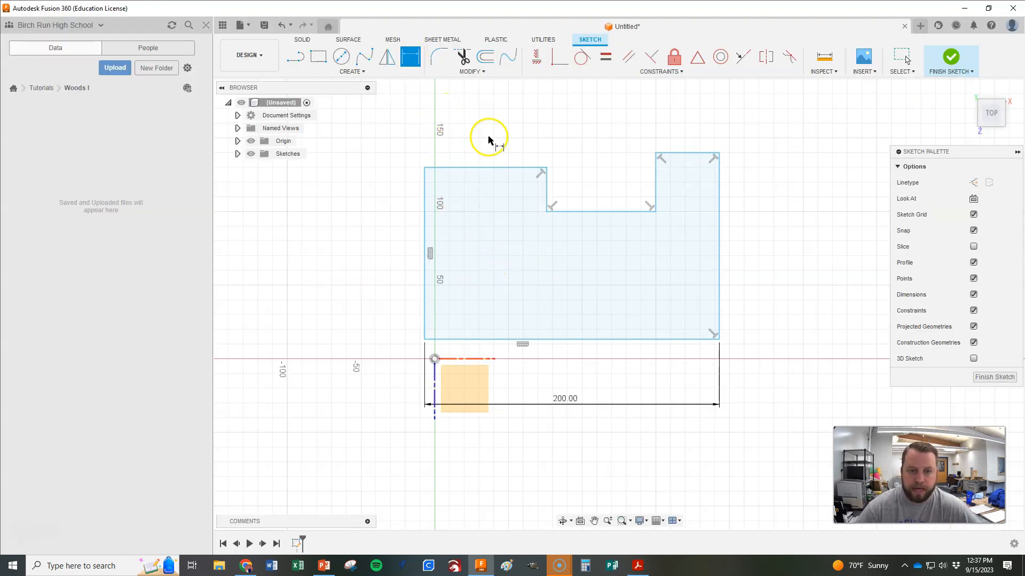
pyautogui.click(486, 168)
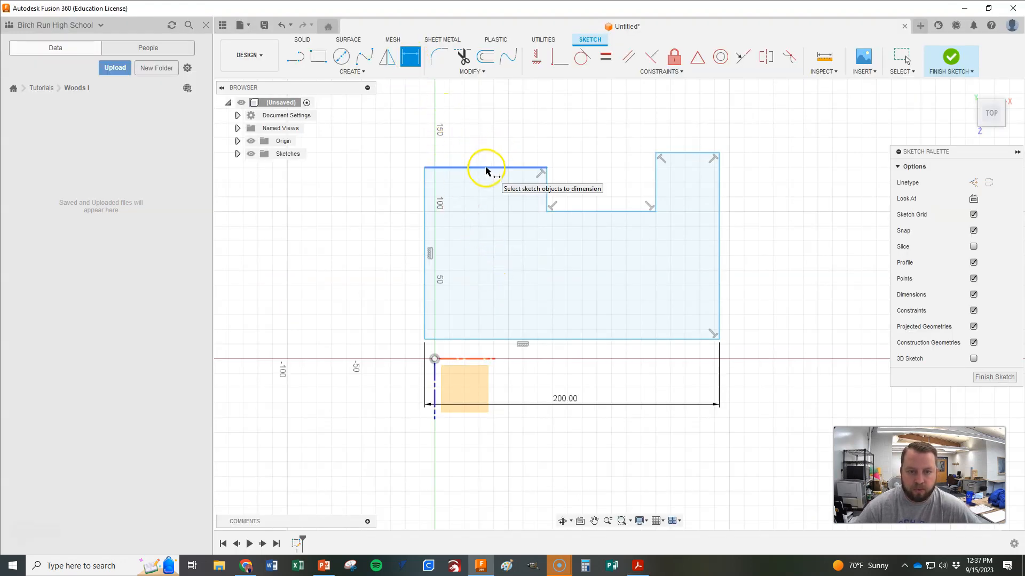
pyautogui.click(580, 339)
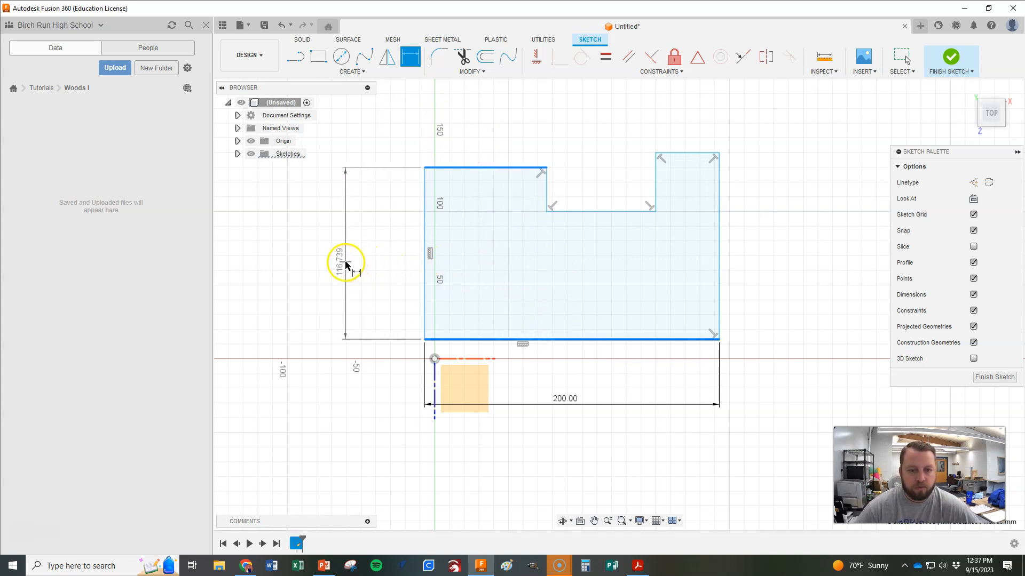
pyautogui.click(343, 263)
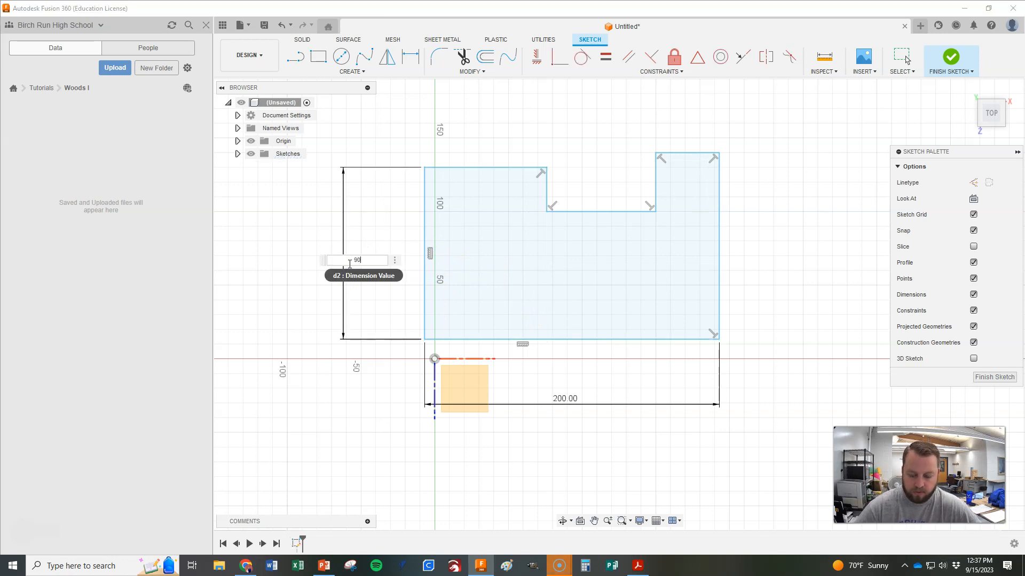
pyautogui.press('Return')
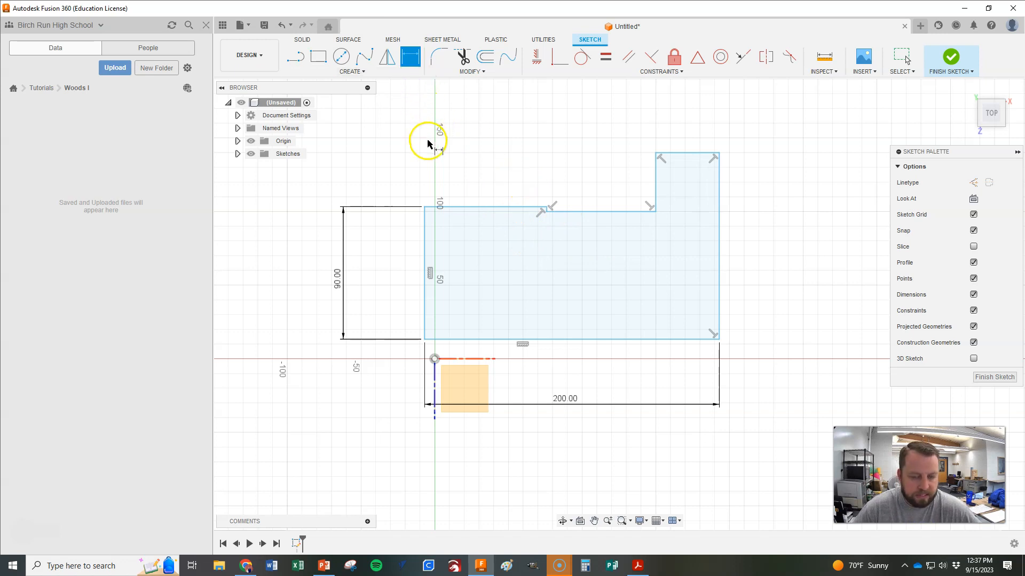
pyautogui.press('Escape')
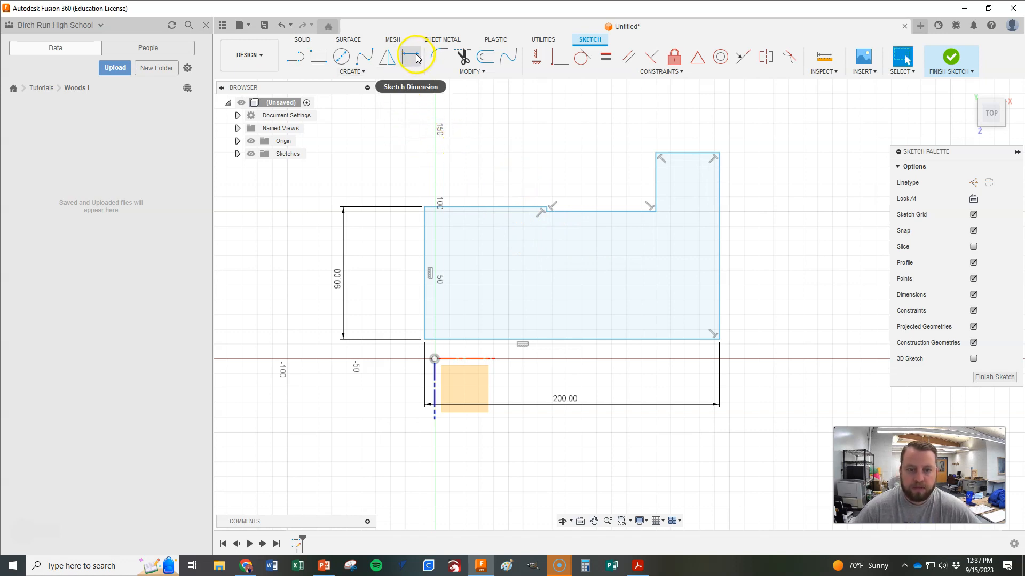
# Raise the left arm's top edge to reopen the notch, then shift the left side outward and lower the notch floor.
pyautogui.moveTo(478, 209)
pyautogui.mouseDown()
pyautogui.moveTo(472, 199)
pyautogui.moveTo(464, 217)
pyautogui.moveTo(462, 168)
pyautogui.mouseUp()
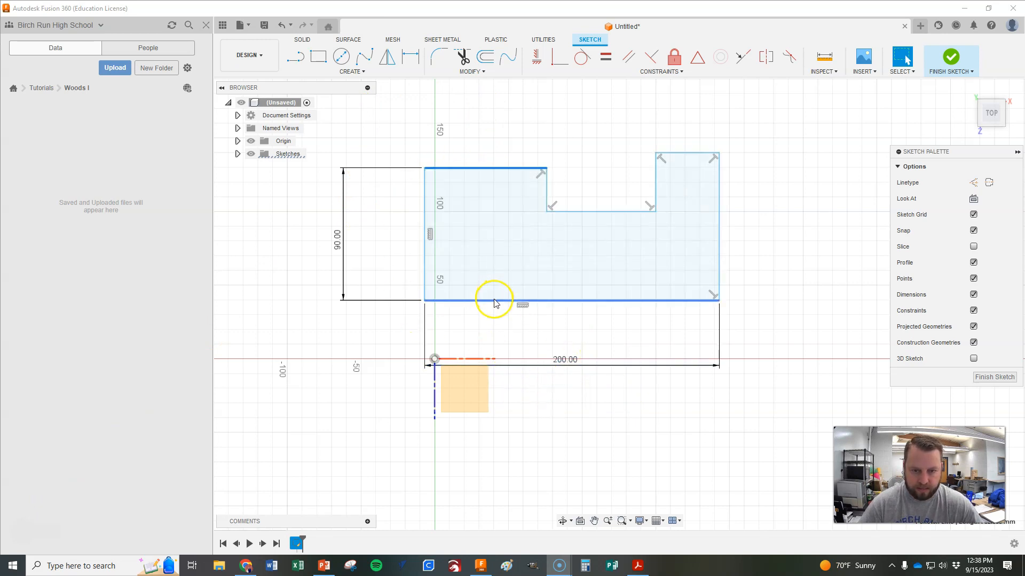
pyautogui.moveTo(480, 169)
pyautogui.mouseDown()
pyautogui.moveTo(458, 192)
pyautogui.moveTo(461, 179)
pyautogui.mouseUp()
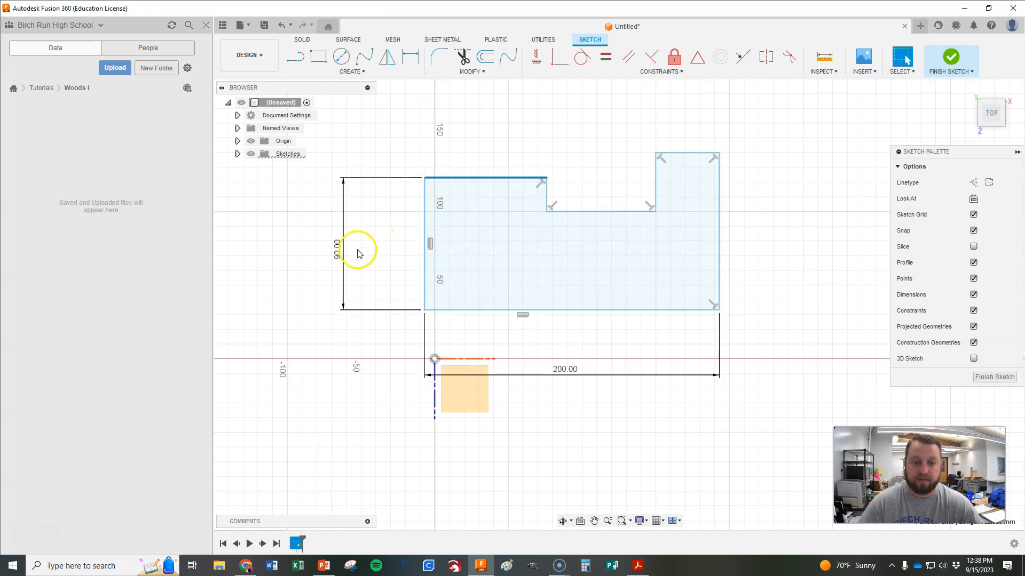
pyautogui.moveTo(422, 233)
pyautogui.mouseDown()
pyautogui.moveTo(450, 240)
pyautogui.moveTo(416, 242)
pyautogui.mouseUp()
pyautogui.moveTo(583, 212)
pyautogui.mouseDown()
pyautogui.moveTo(549, 228)
pyautogui.moveTo(565, 231)
pyautogui.moveTo(528, 206)
pyautogui.mouseUp()
pyautogui.moveTo(576, 234); pyautogui.dragTo(574, 229)
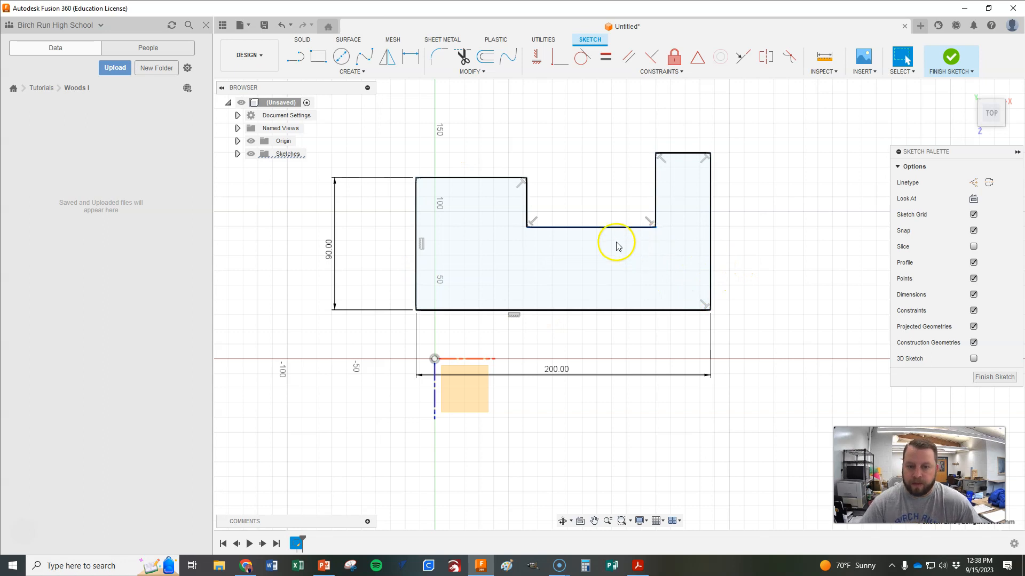
# Try aligning the left arm's top edge with the right arm's upper inner corner using a Coincident constraint, and undo it.
pyautogui.click(680, 164)
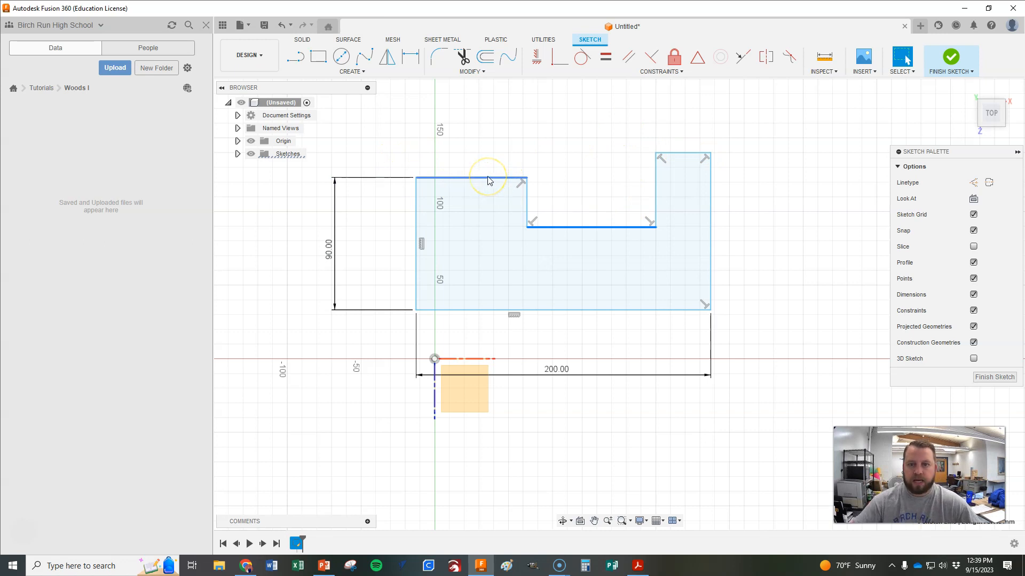
pyautogui.click(538, 59)
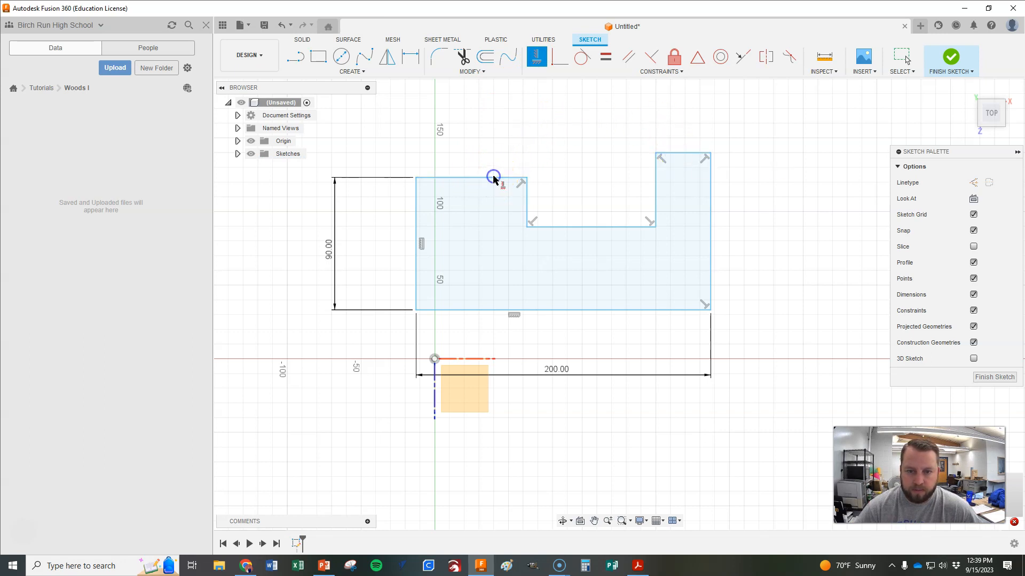
pyautogui.click(553, 63)
pyautogui.click(479, 178)
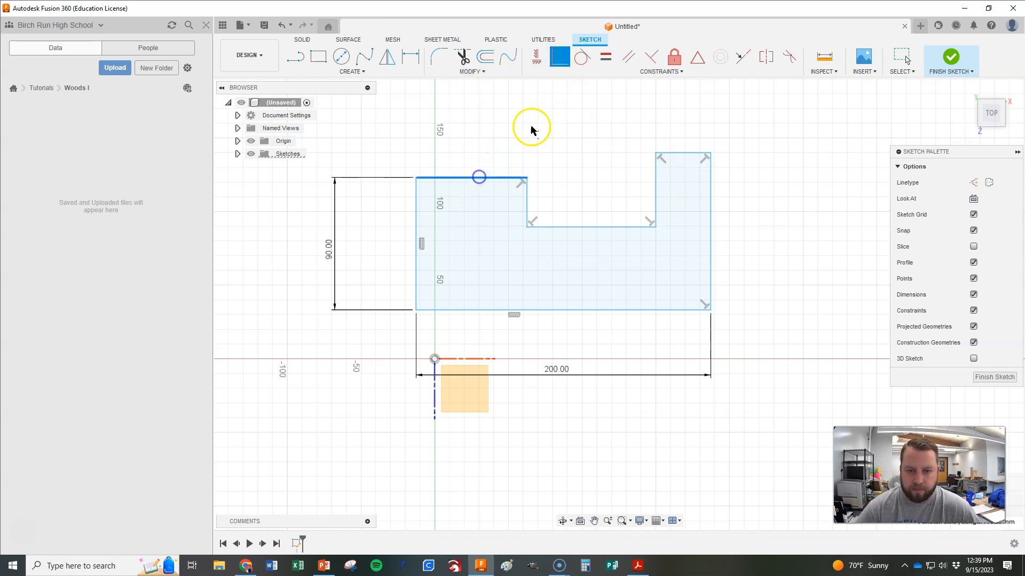
pyautogui.click(655, 154)
pyautogui.click(463, 154)
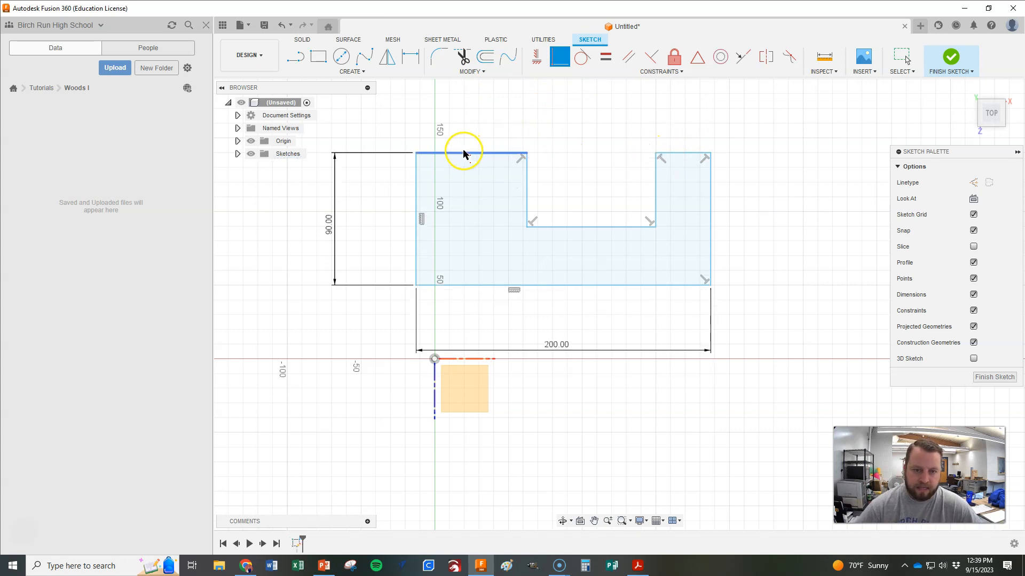
pyautogui.click(560, 57)
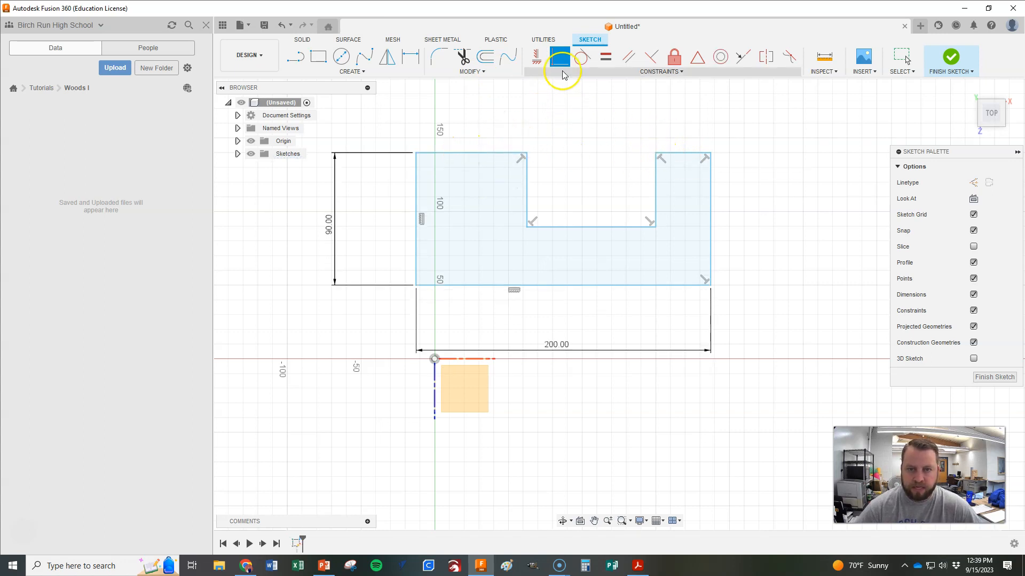
pyautogui.click(437, 152)
pyautogui.click(690, 160)
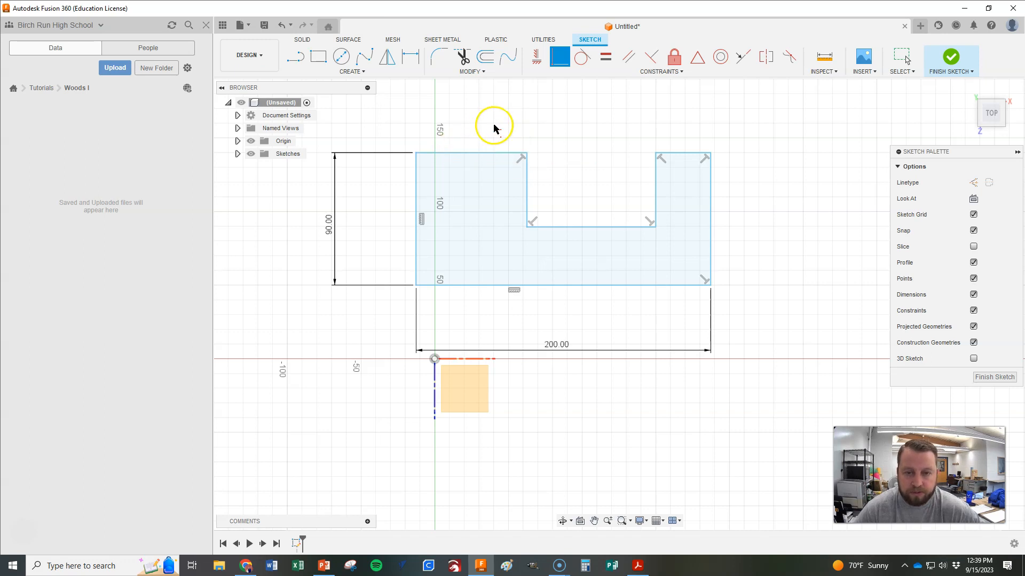
pyautogui.click(281, 25)
pyautogui.click(280, 25)
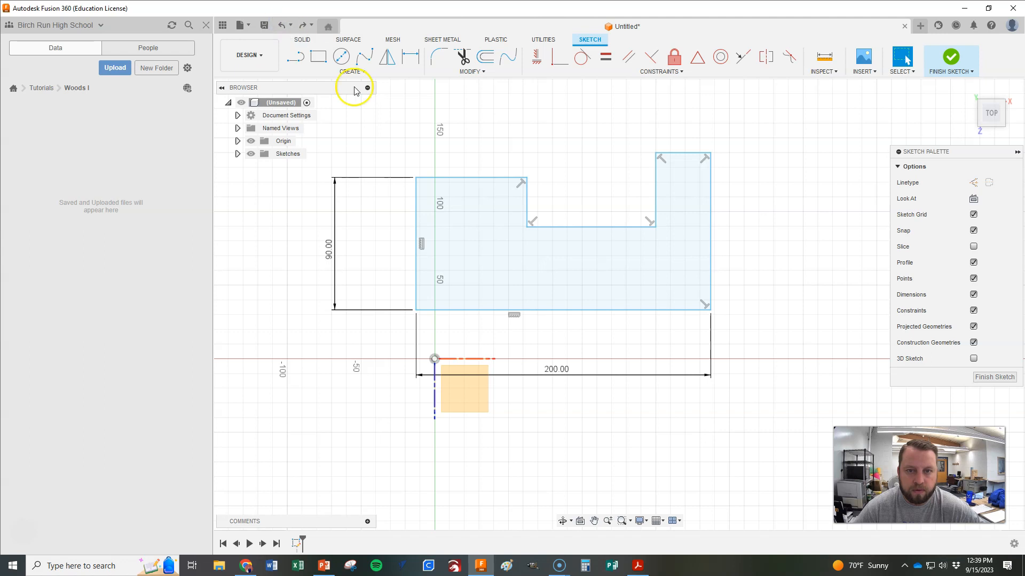
# Apply a Coincident constraint between the left arm's top edge and the right arm's upper inner corner.
pyautogui.click(559, 56)
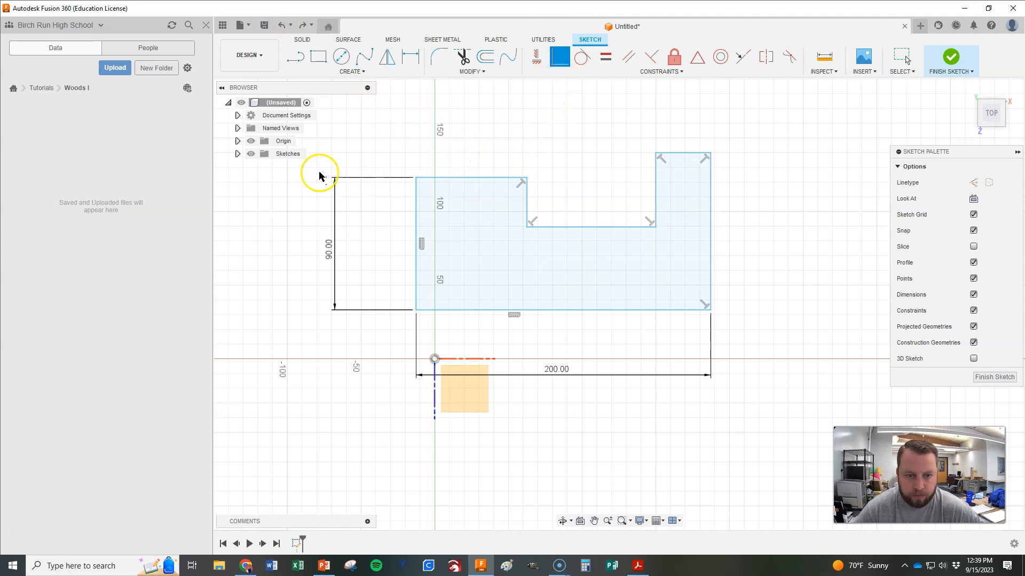
pyautogui.click(471, 178)
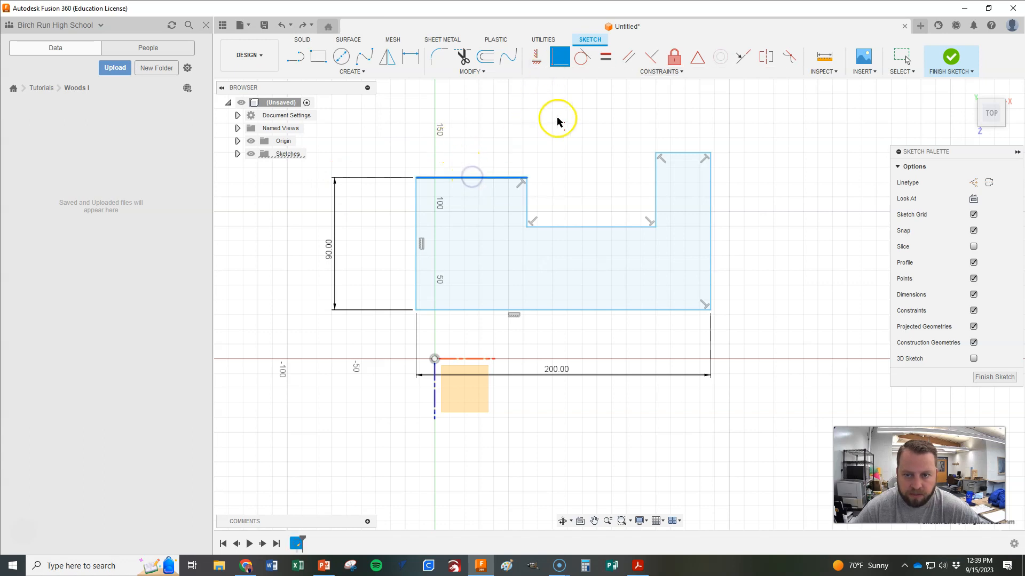
pyautogui.click(656, 154)
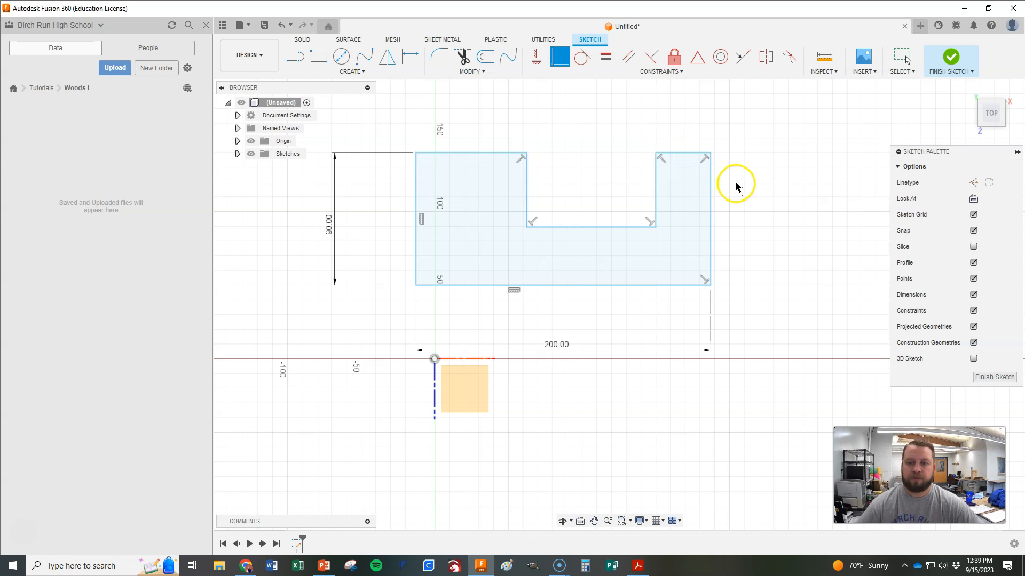
pyautogui.press('Escape')
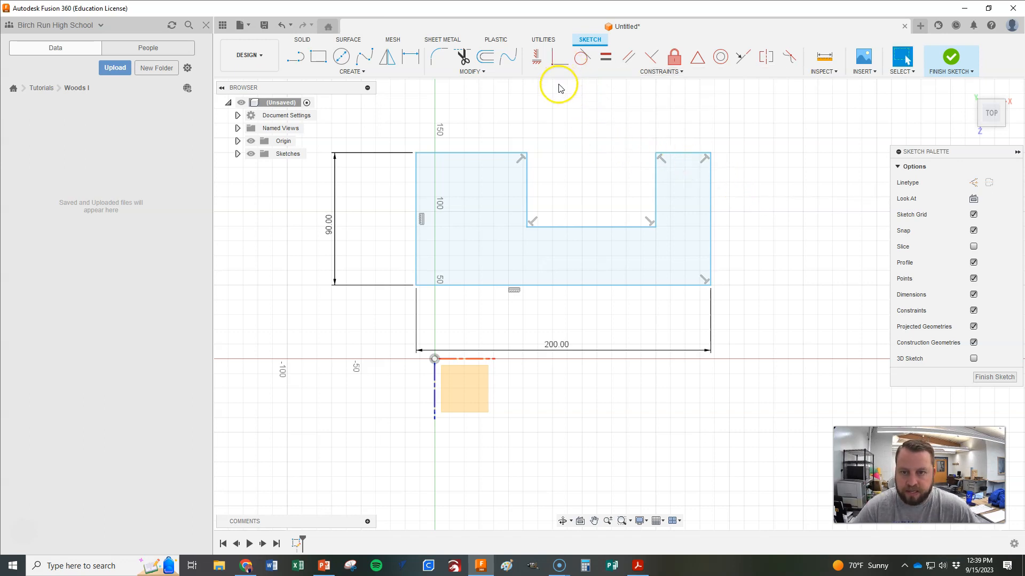
# Lower the aligned arm tops, narrow the notch from its right wall, and shift the outer sides until the left edge meets the vertical axis.
pyautogui.moveTo(480, 153); pyautogui.dragTo(480, 174)
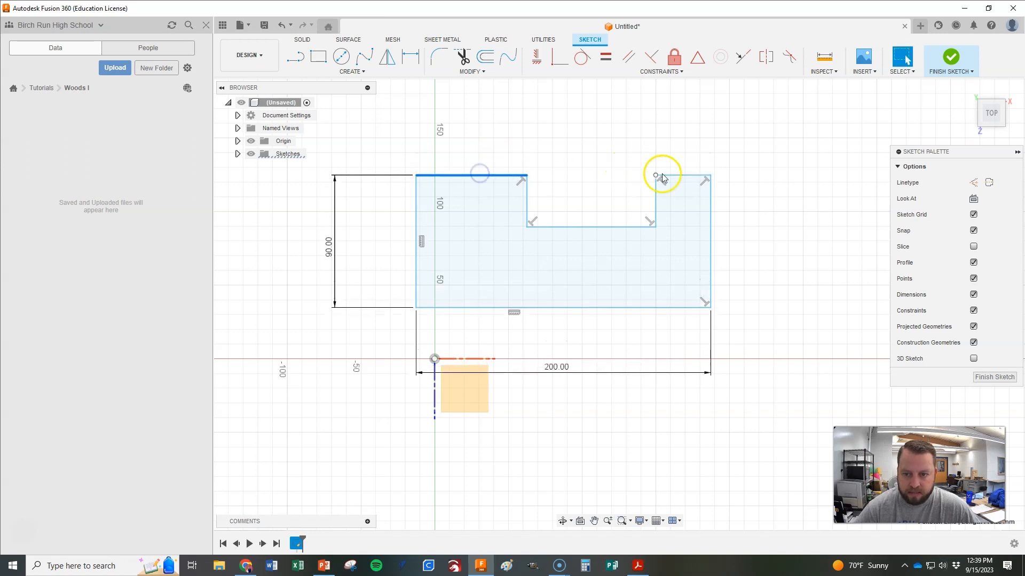
pyautogui.moveTo(604, 226)
pyautogui.mouseDown()
pyautogui.moveTo(599, 209)
pyautogui.moveTo(593, 223)
pyautogui.mouseUp()
pyautogui.moveTo(656, 198); pyautogui.dragTo(636, 200)
pyautogui.moveTo(709, 210); pyautogui.dragTo(729, 214)
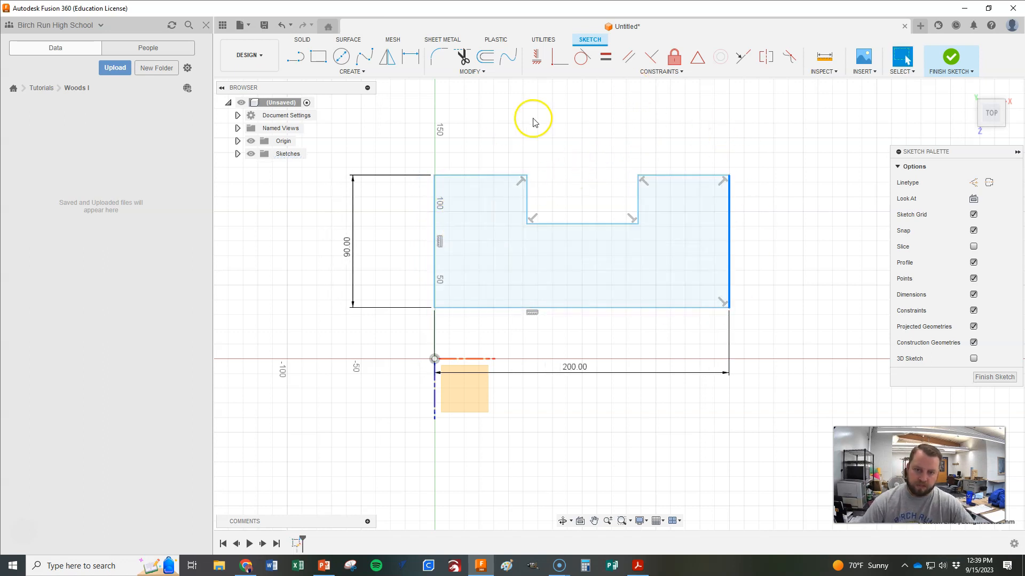
pyautogui.click(587, 134)
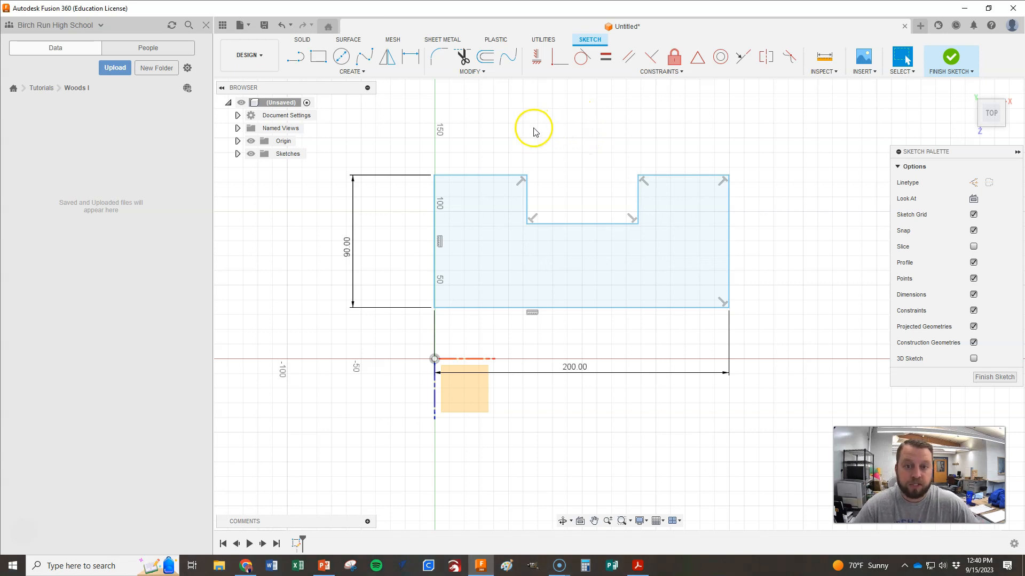
# Check the PDF drawing and dimension the notch floor 50 mm above the outline's bottom edge.
pyautogui.hotkey('alt', 'Tab')
pyautogui.hotkey('alt', 'Tab')
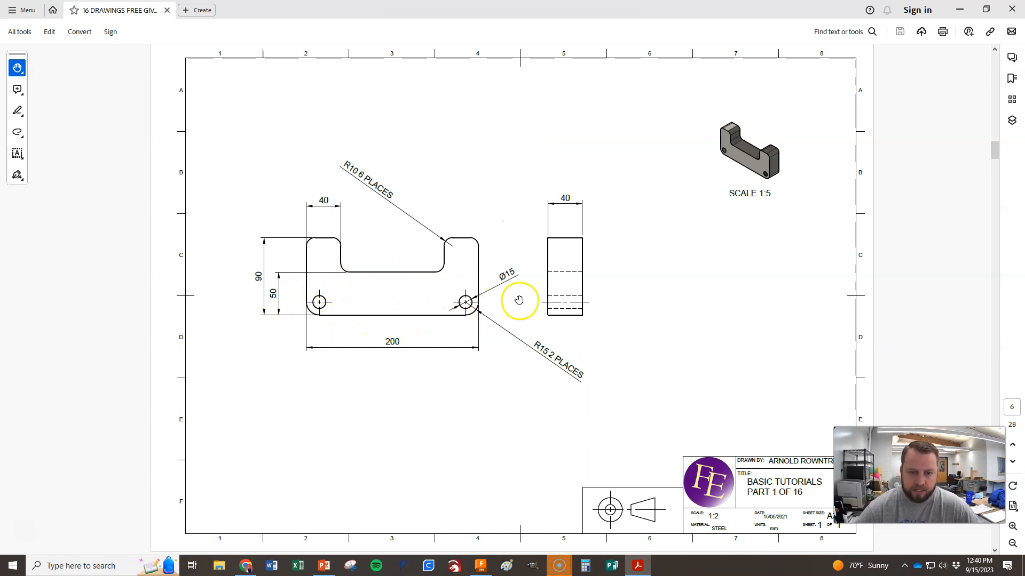
pyautogui.hotkey('alt', 'Tab')
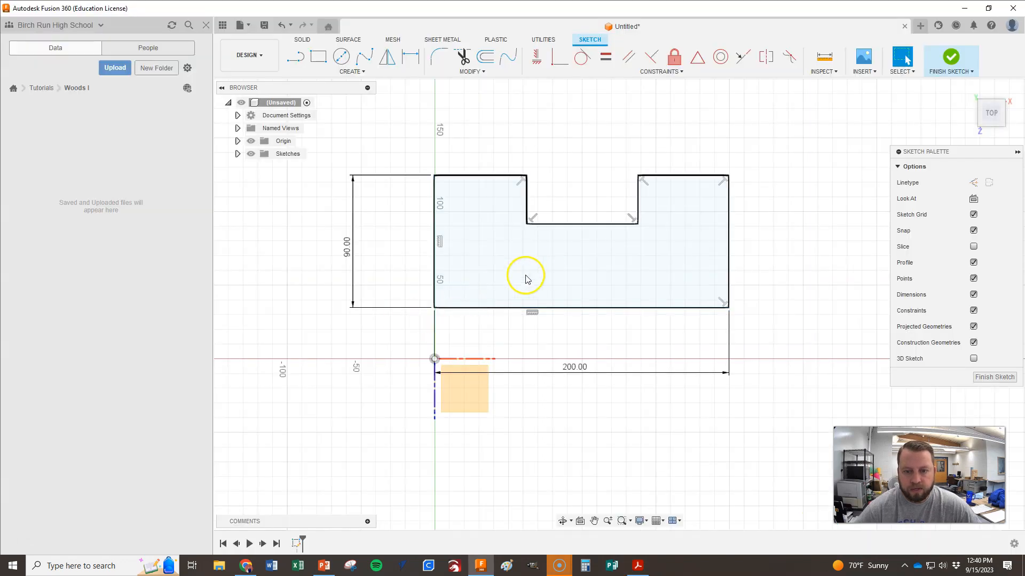
pyautogui.click(415, 62)
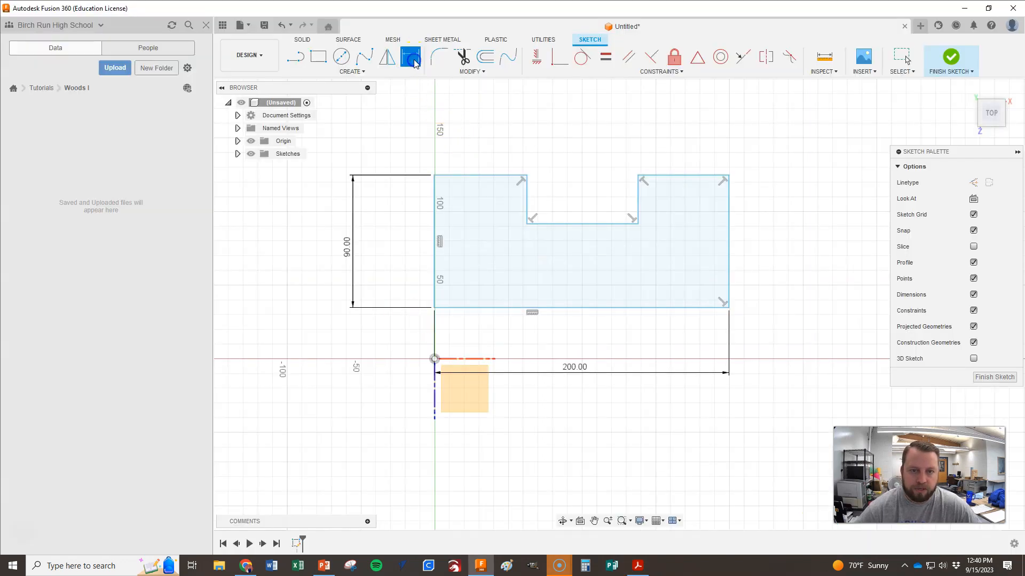
pyautogui.click(576, 225)
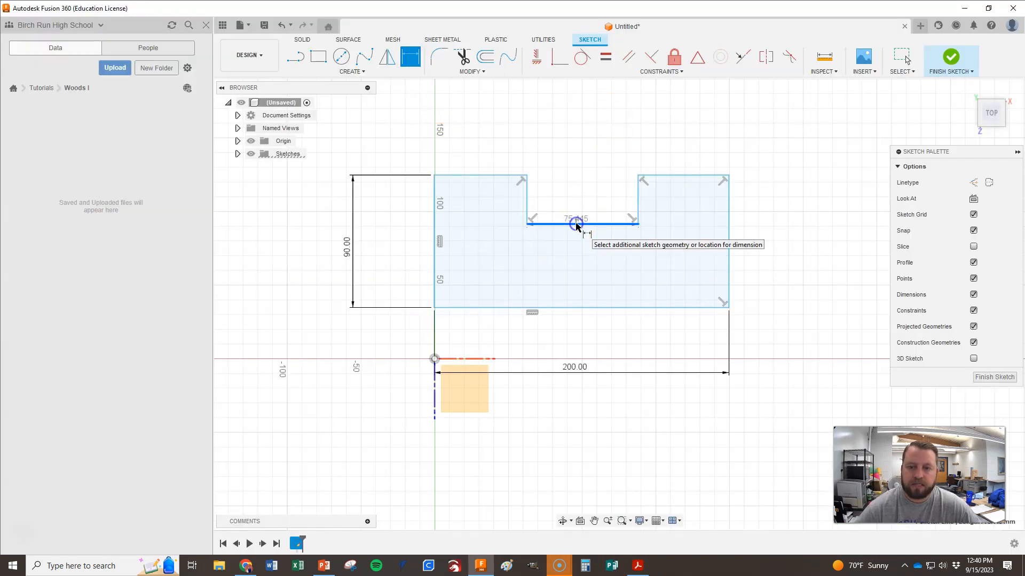
pyautogui.click(565, 308)
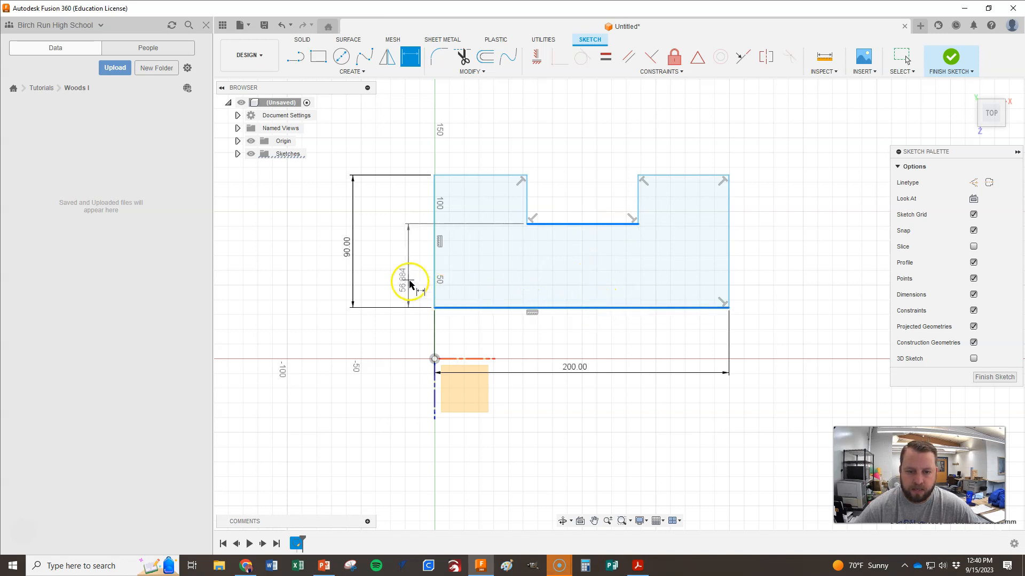
pyautogui.click(379, 264)
pyautogui.click(384, 244)
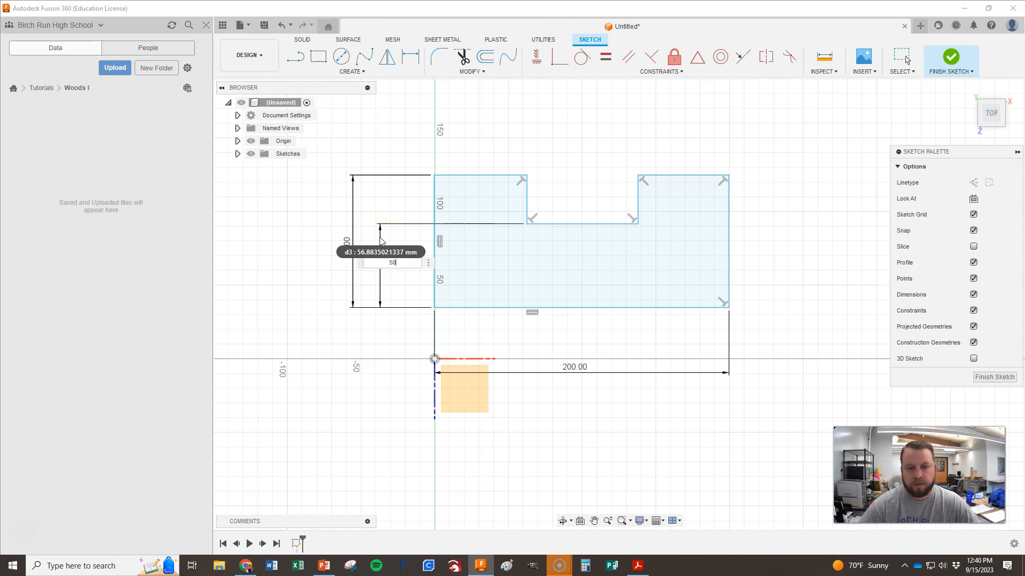
pyautogui.write('50')
pyautogui.press('Return')
pyautogui.click(633, 286)
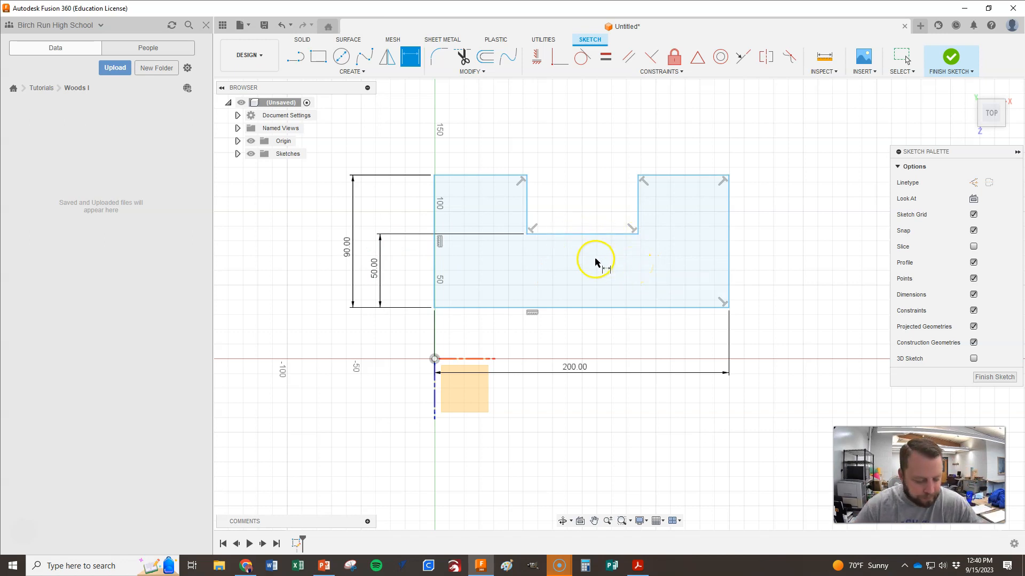
pyautogui.press('Escape')
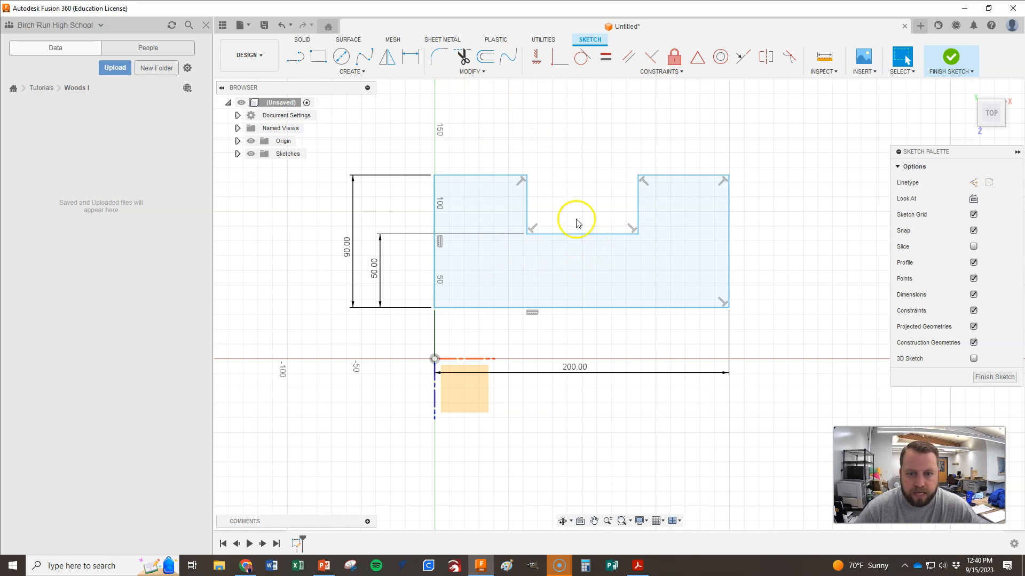
# Move the outline slightly upward by its notch floor and shift the notch's left wall outward.
pyautogui.moveTo(577, 233); pyautogui.dragTo(577, 227)
pyautogui.moveTo(528, 204); pyautogui.dragTo(522, 204)
pyautogui.click(583, 198)
# Check the arm width on the PDF drawing and dimension the left arm 40 mm wide between its outer edge and notch wall.
pyautogui.hotkey('alt', 'Tab')
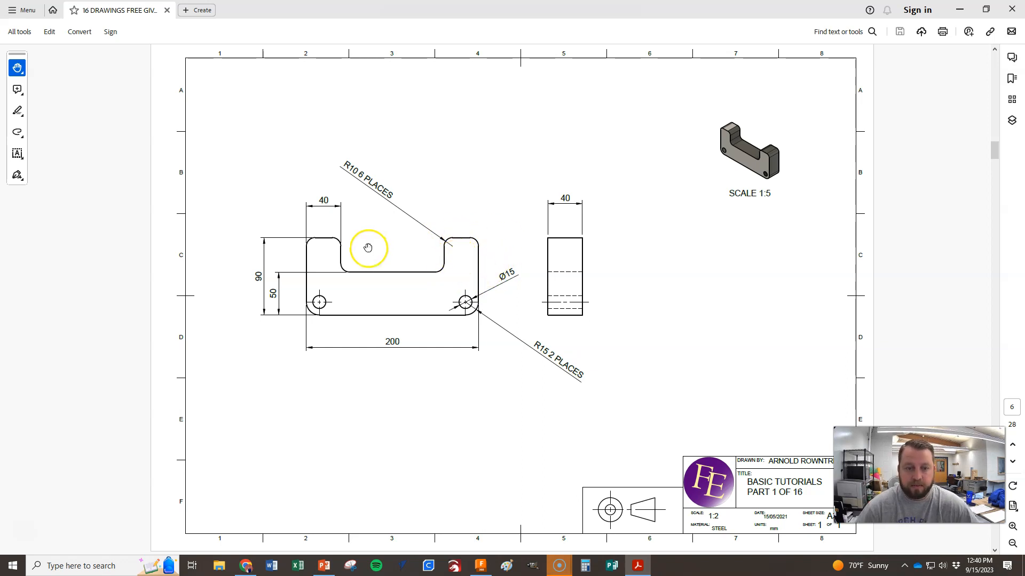
pyautogui.hotkey('alt', 'Tab')
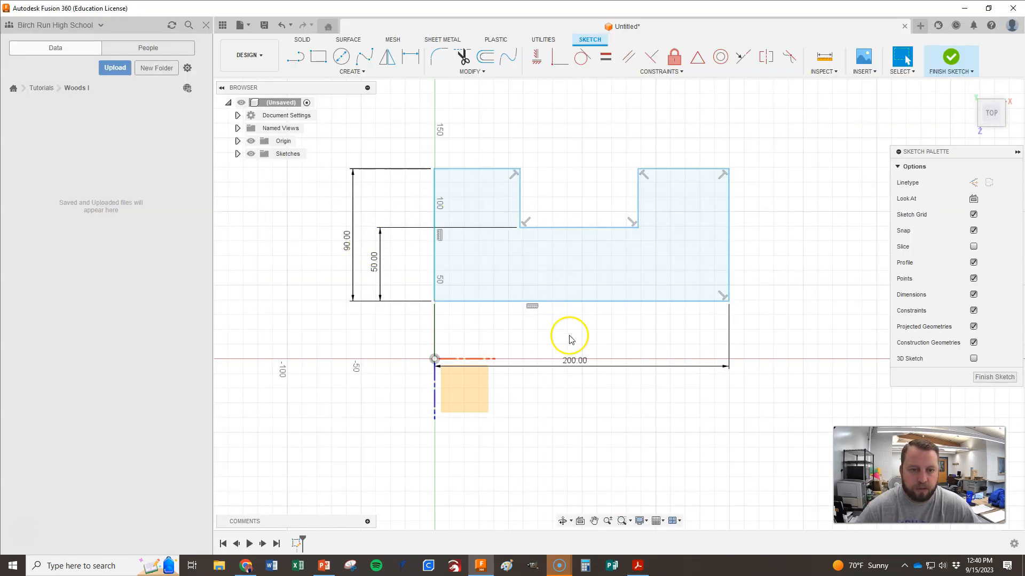
pyautogui.scroll(-1, 568, 343)
pyautogui.scroll(-3, 530, 424)
pyautogui.scroll(3, 677, 212)
pyautogui.scroll(-1, 571, 402)
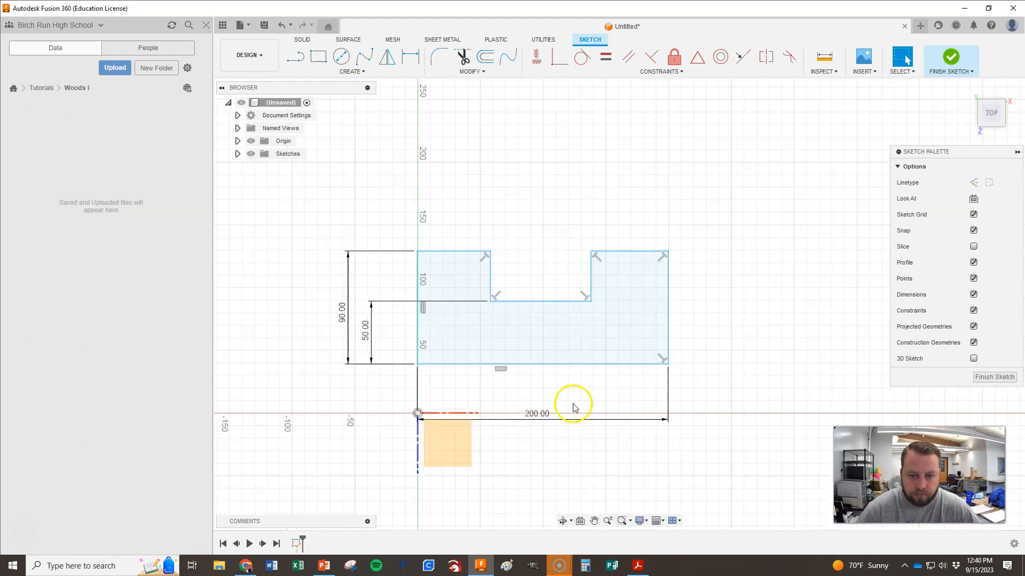
pyautogui.scroll(1, 535, 431)
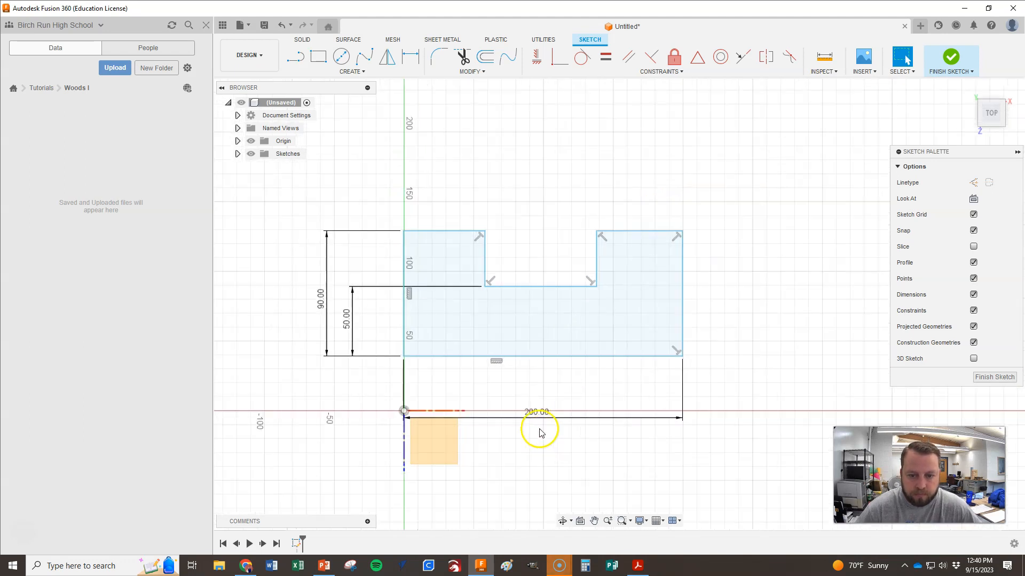
pyautogui.click(414, 61)
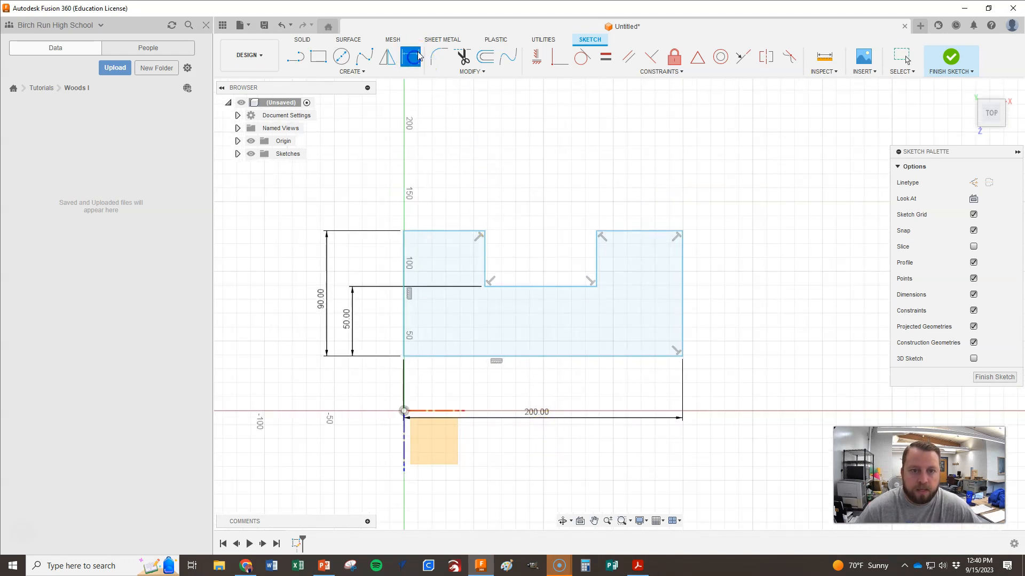
pyautogui.click(405, 251)
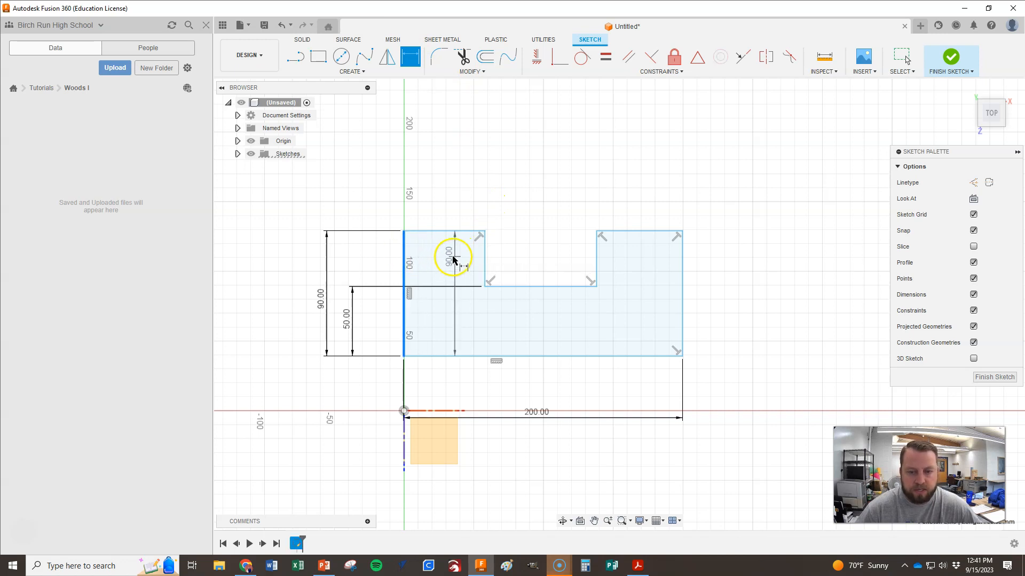
pyautogui.click(482, 259)
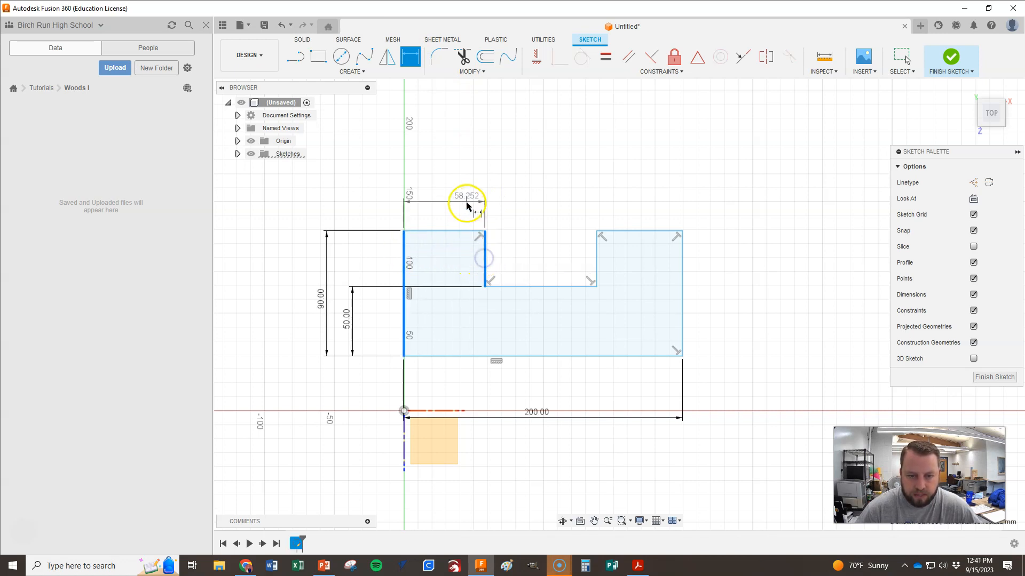
pyautogui.click(445, 170)
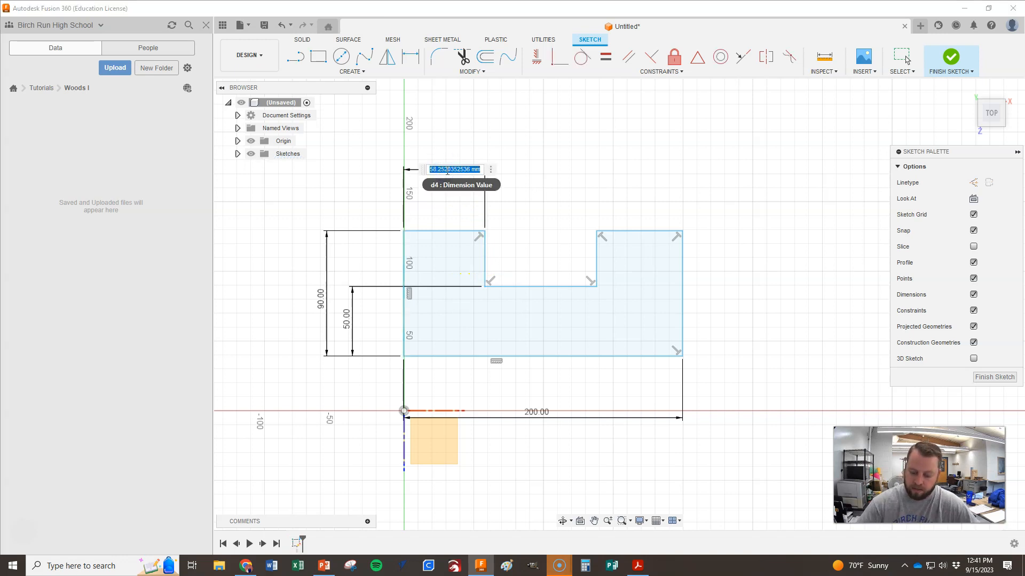
pyautogui.press('Return')
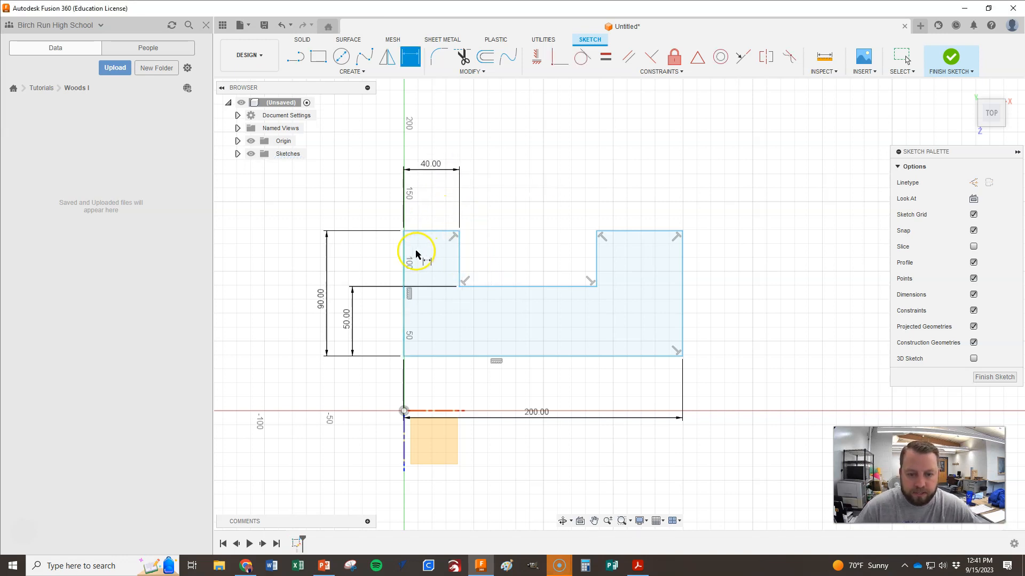
# Dimension the right arm 40 mm wide between the notch's right wall and the outer right edge.
pyautogui.click(598, 259)
pyautogui.click(681, 264)
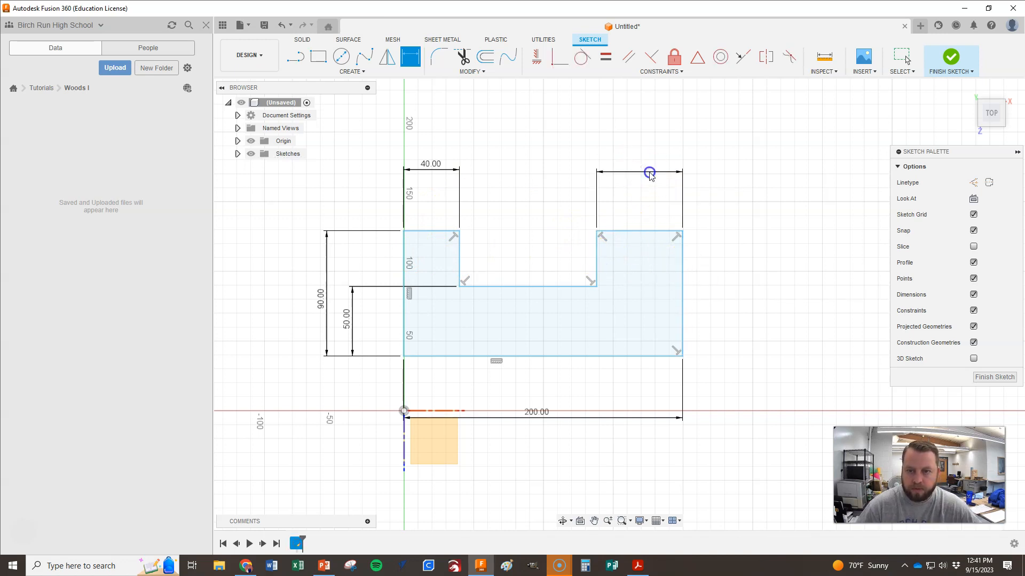
pyautogui.click(649, 173)
pyautogui.write('40')
pyautogui.press('Return')
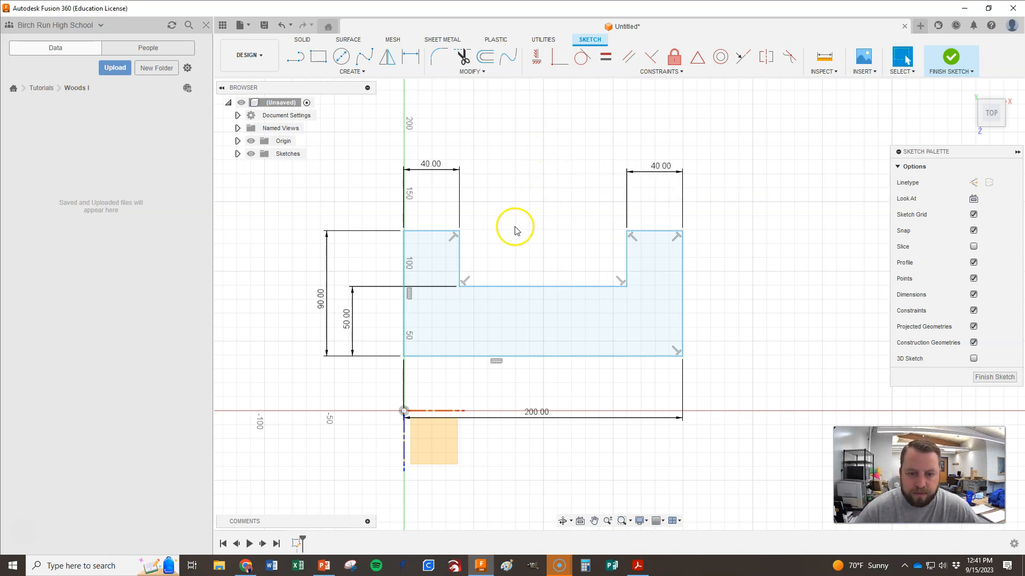
# Shift the dimensioned outline away from the vertical axis, keeping it above and to the right of the origin.
pyautogui.moveTo(463, 259)
pyautogui.mouseDown()
pyautogui.moveTo(506, 238)
pyautogui.moveTo(497, 233)
pyautogui.mouseUp()
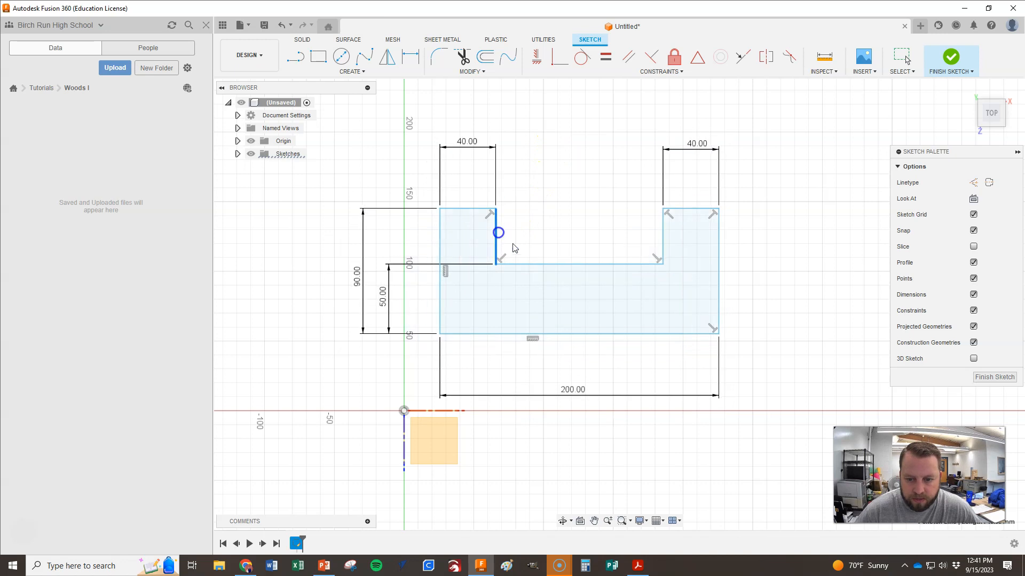
pyautogui.moveTo(552, 333); pyautogui.dragTo(551, 348)
pyautogui.moveTo(716, 299); pyautogui.dragTo(726, 305)
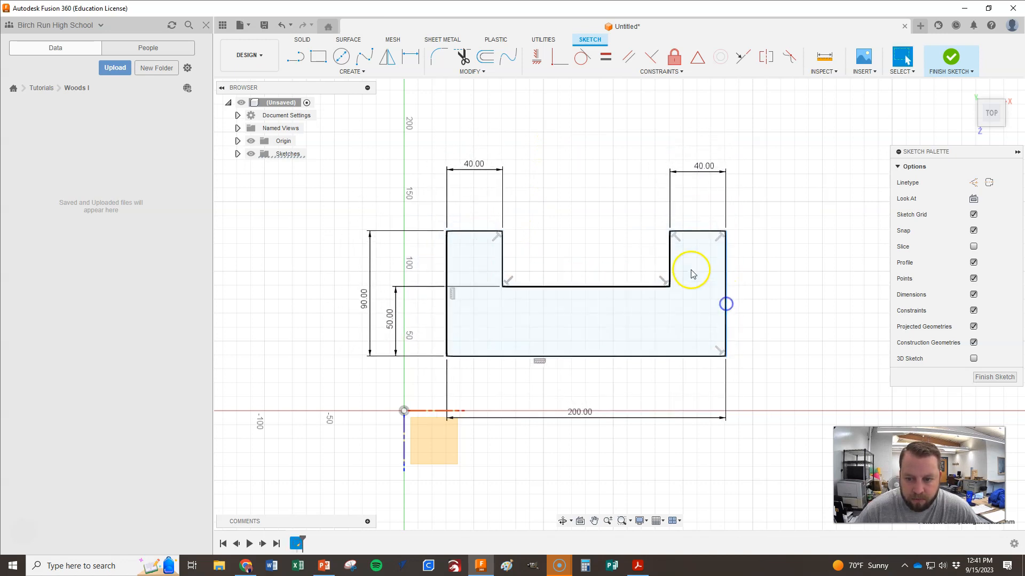
pyautogui.moveTo(672, 261)
pyautogui.mouseDown()
pyautogui.moveTo(726, 222)
pyautogui.moveTo(711, 239)
pyautogui.mouseUp()
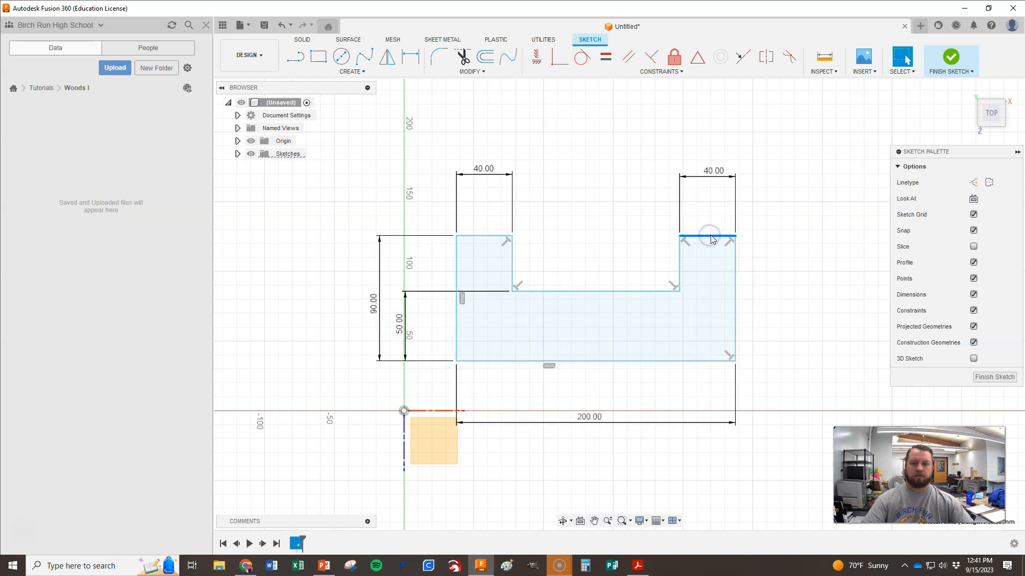
pyautogui.click(589, 208)
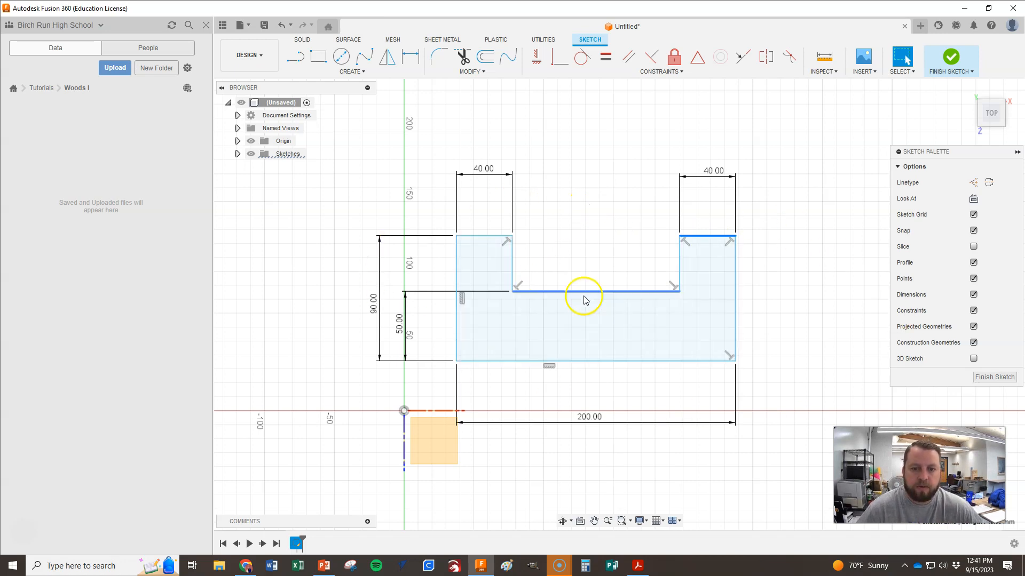
# Check the corner radii on the PDF drawing and fillet the notch's lower right corner with a 10 mm radius.
pyautogui.hotkey('alt', 'Tab')
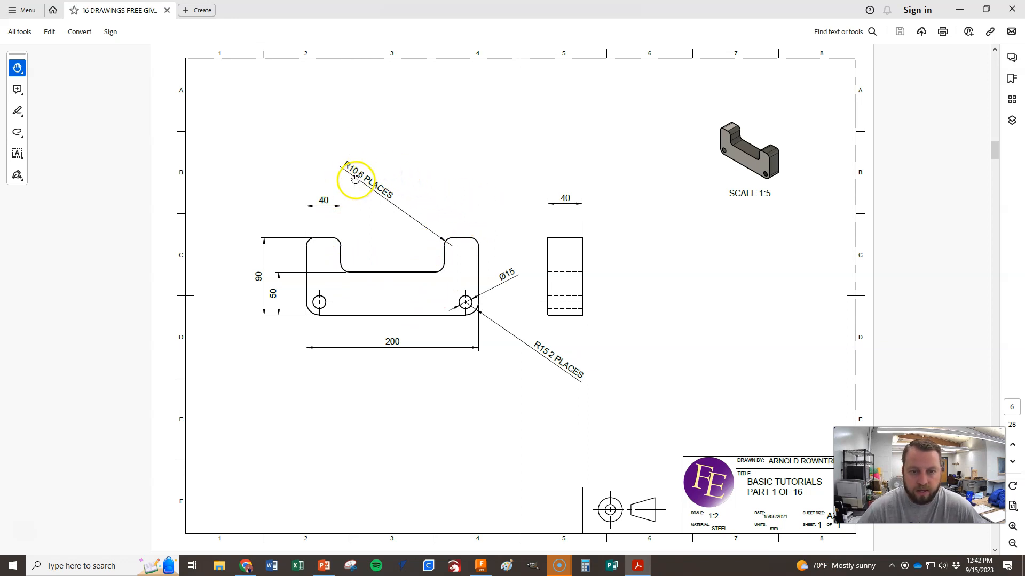
pyautogui.hotkey('alt', 'Tab')
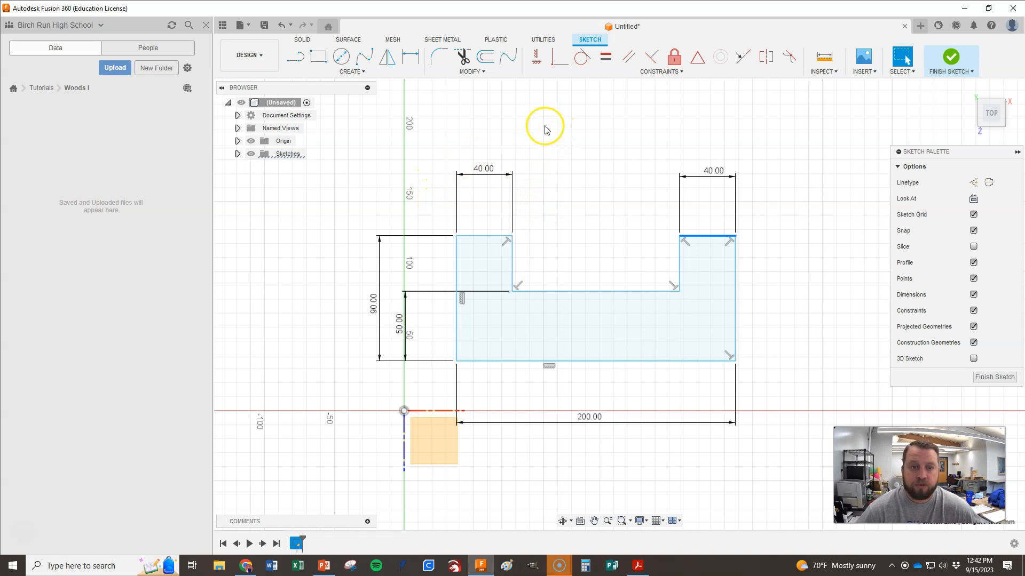
pyautogui.click(439, 57)
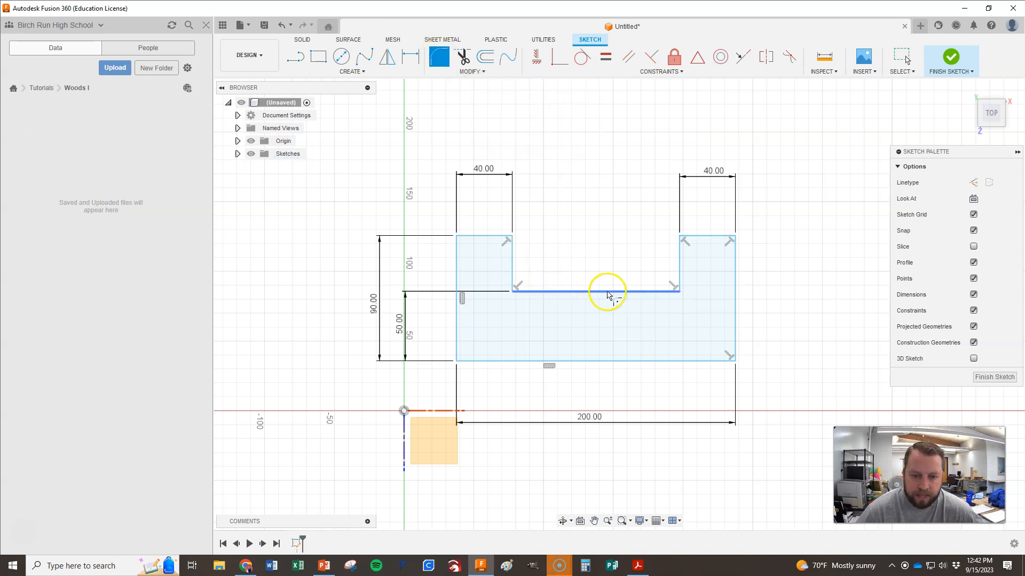
pyautogui.click(680, 292)
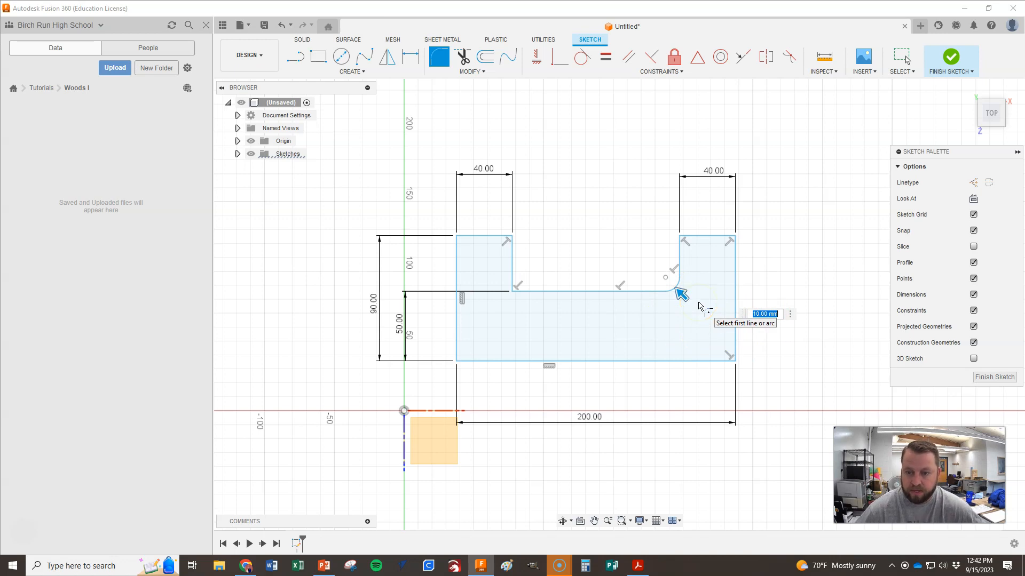
pyautogui.press('Return')
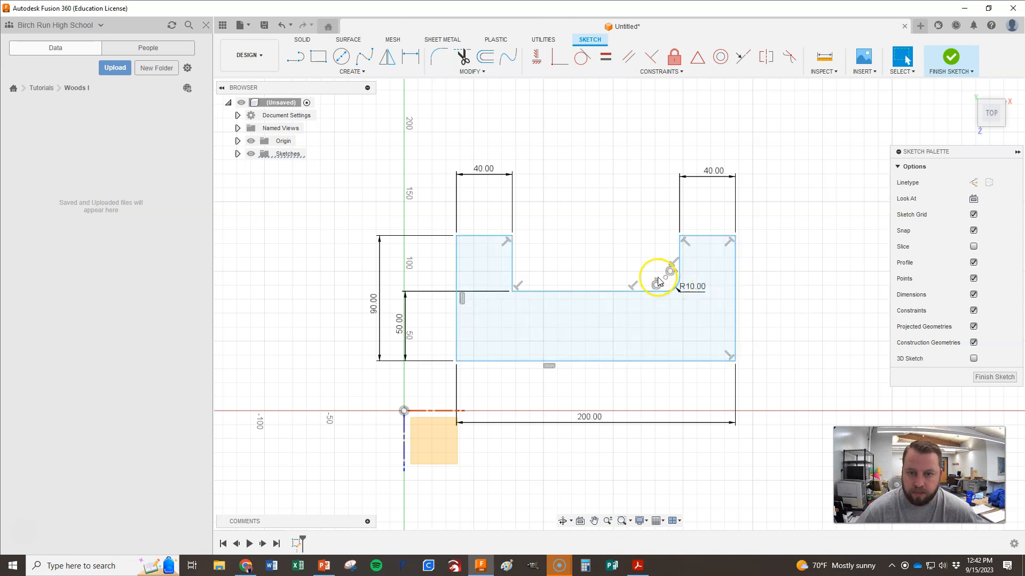
# Fillet both top corners of each arm and the notch's lower left corner with a 10 mm radius.
pyautogui.click(439, 59)
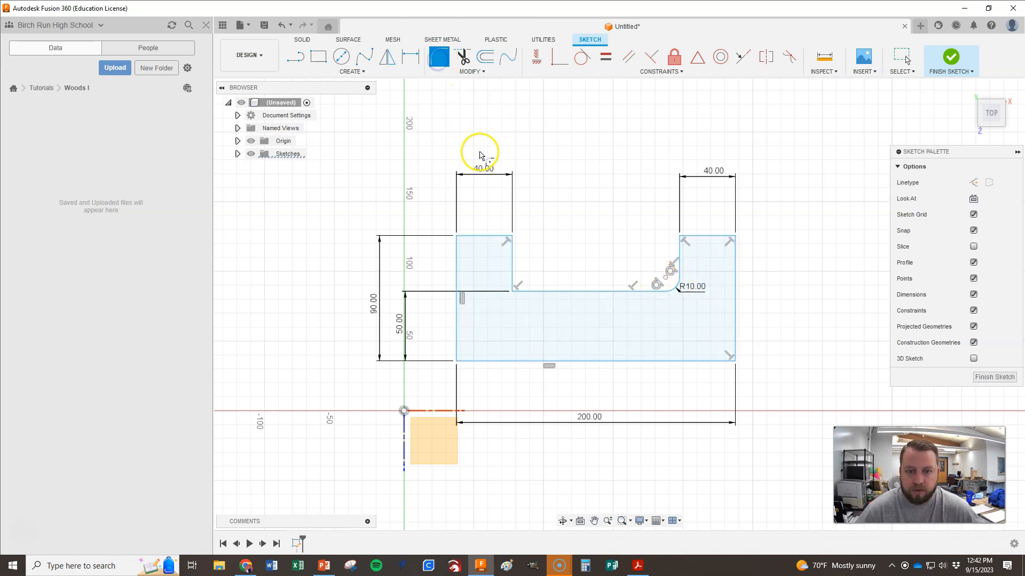
pyautogui.click(455, 234)
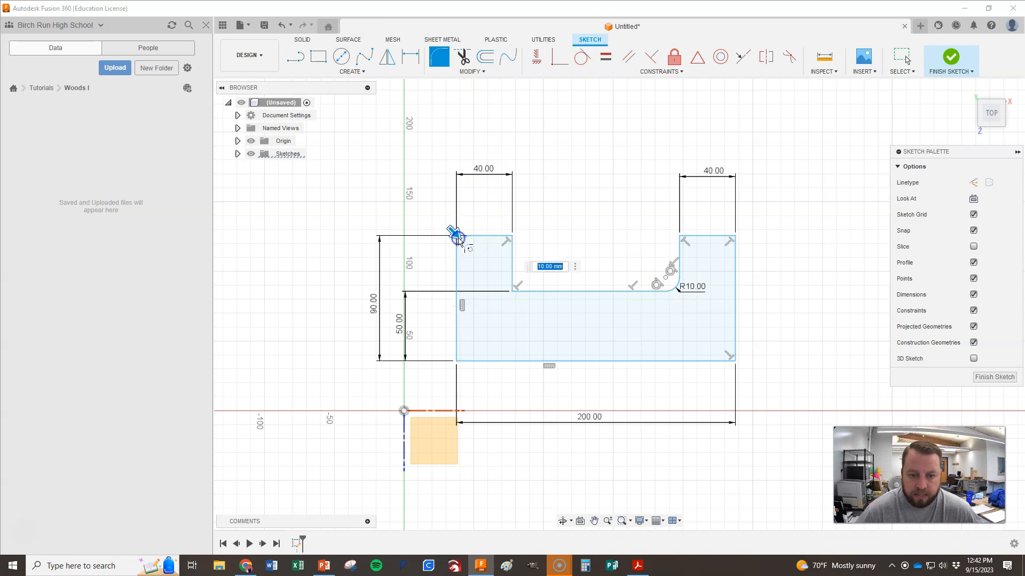
pyautogui.click(511, 238)
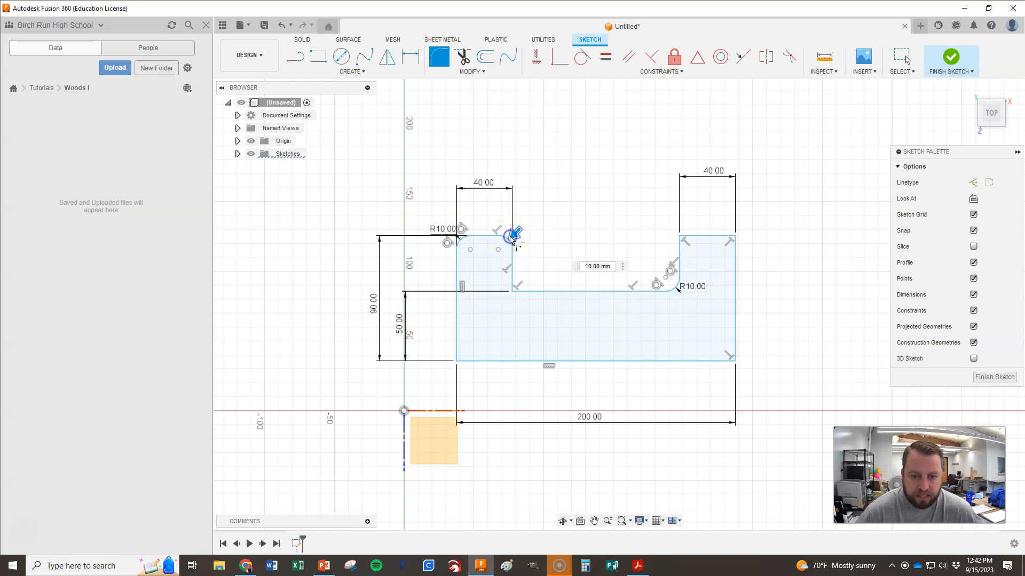
pyautogui.click(514, 291)
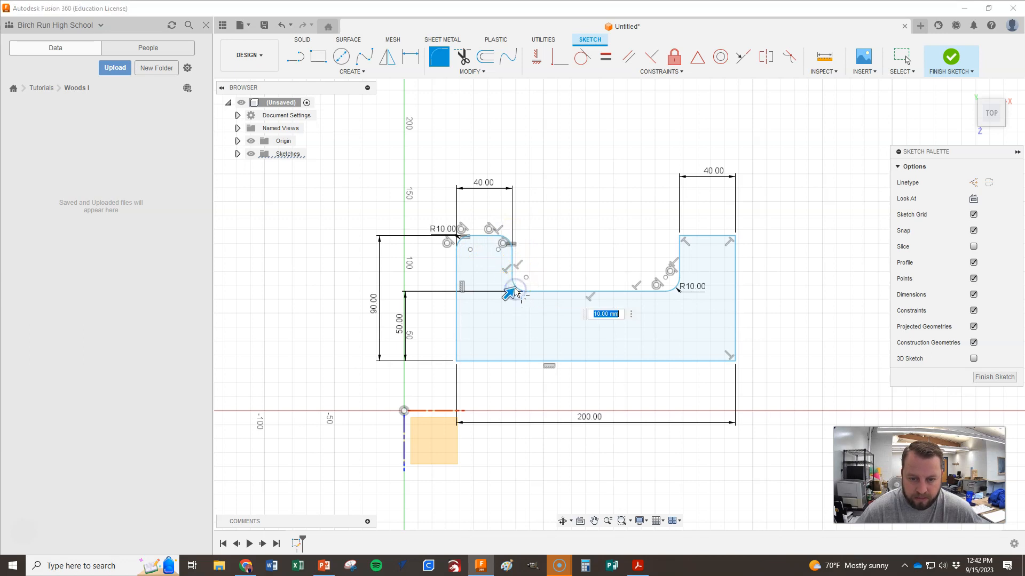
pyautogui.click(679, 235)
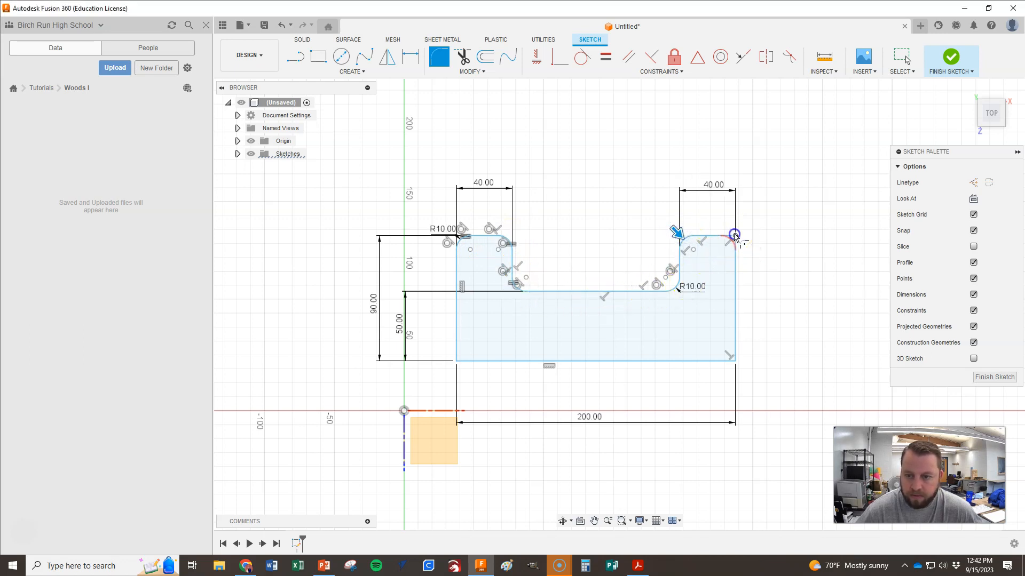
pyautogui.click(735, 236)
pyautogui.click(818, 267)
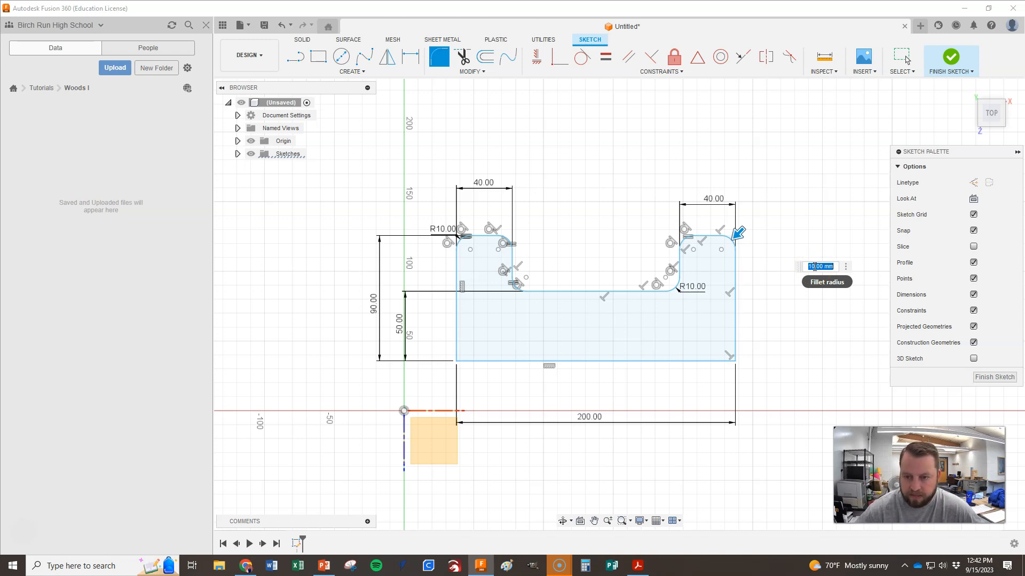
pyautogui.press('Return')
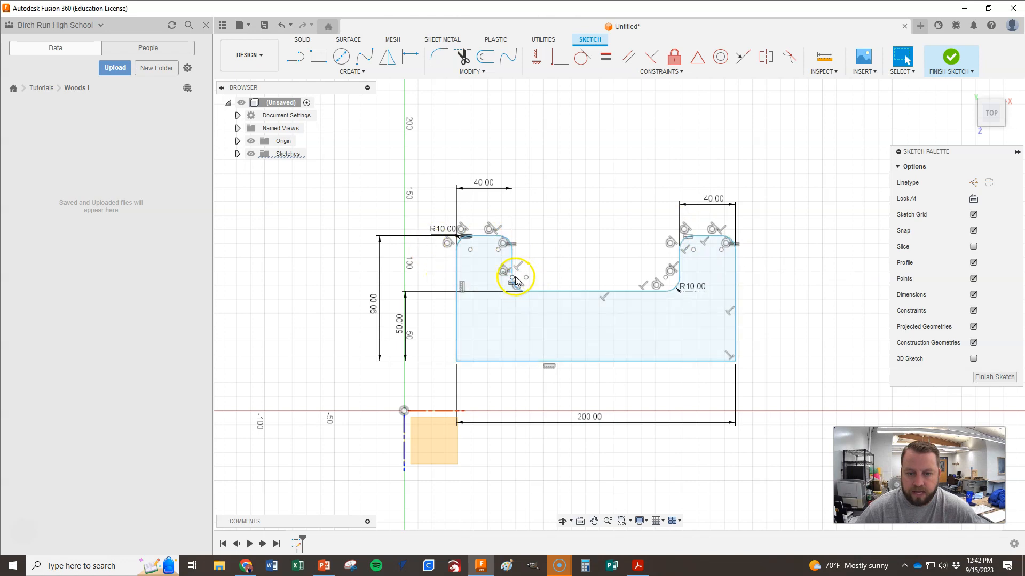
pyautogui.scroll(5, 514, 292)
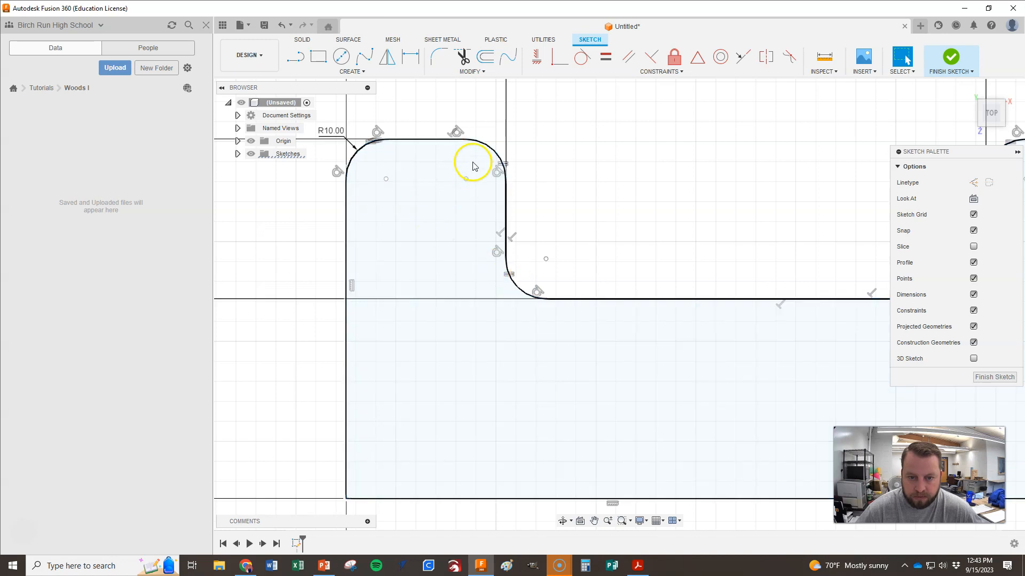
pyautogui.scroll(-5, 408, 359)
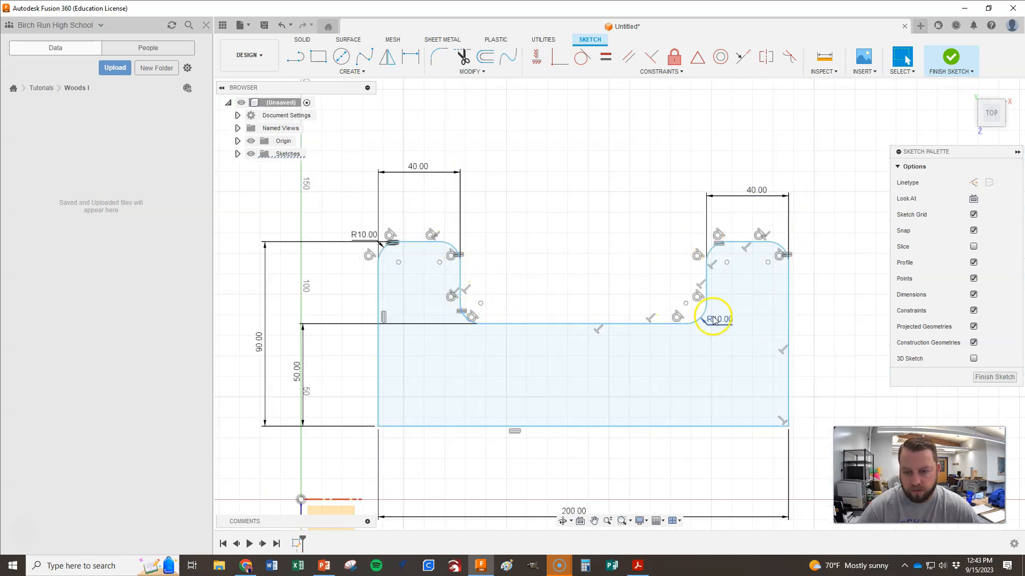
pyautogui.scroll(-2, 604, 206)
pyautogui.scroll(2, 682, 343)
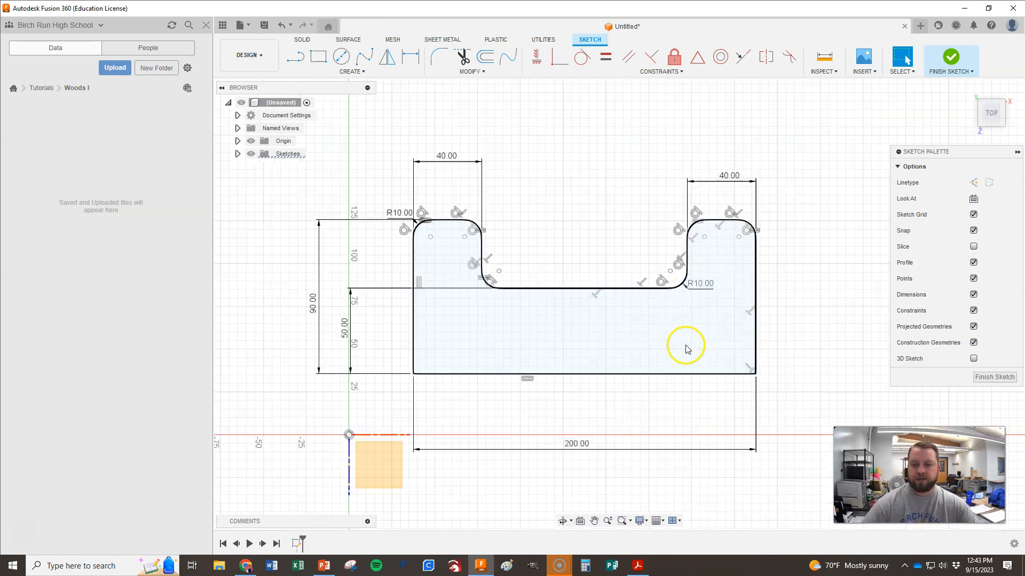
# Check the lower corner radii on the PDF drawing and fillet both bottom corners of the outline with a 15 mm radius.
pyautogui.hotkey('alt', 'Tab')
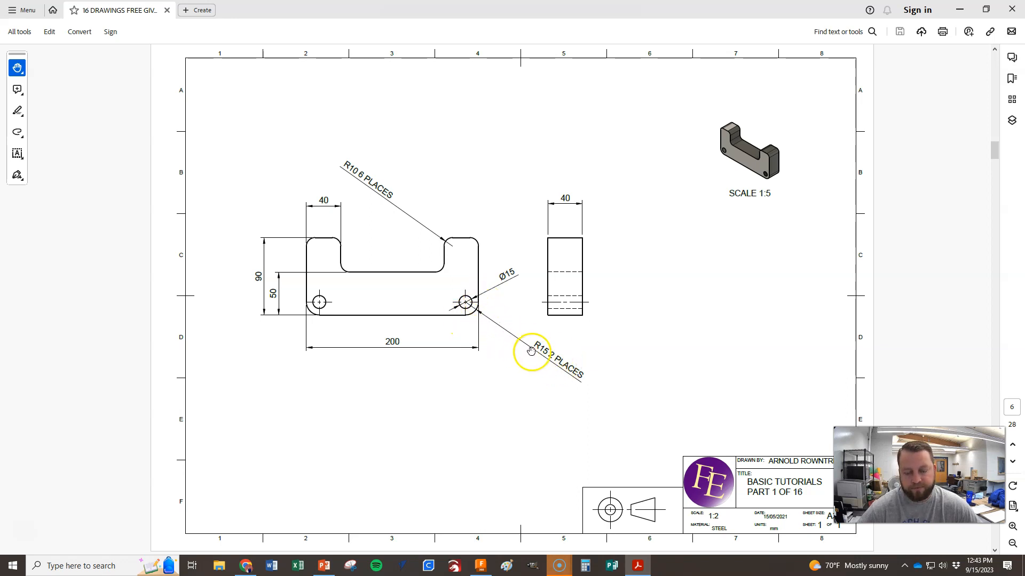
pyautogui.hotkey('alt', 'Tab')
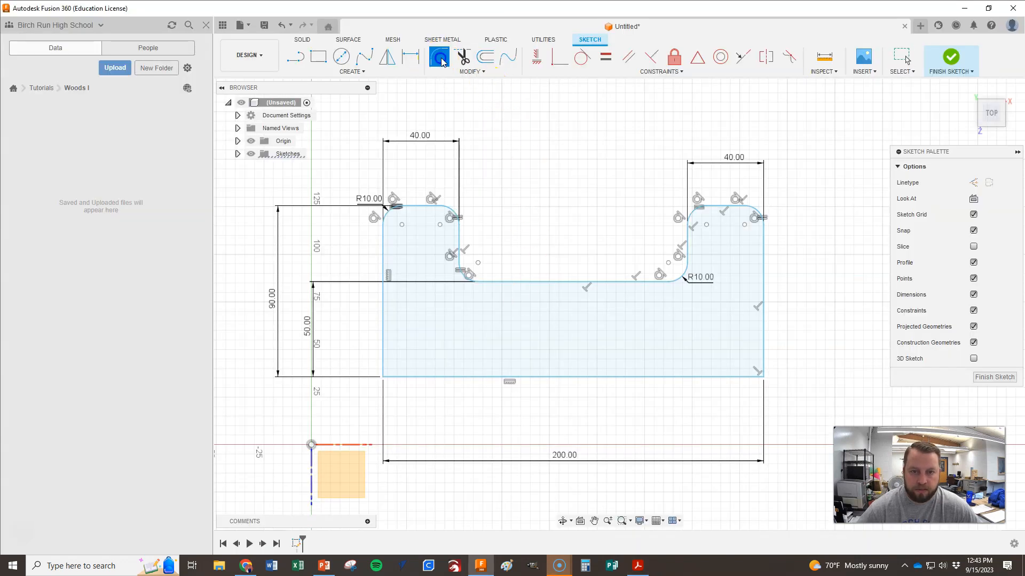
pyautogui.click(440, 57)
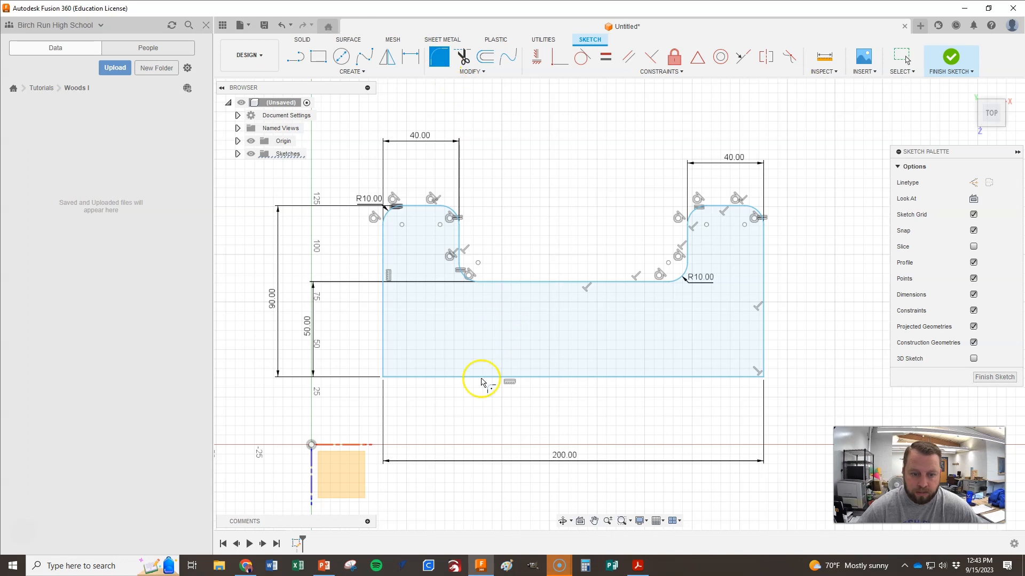
pyautogui.click(385, 376)
pyautogui.click(468, 392)
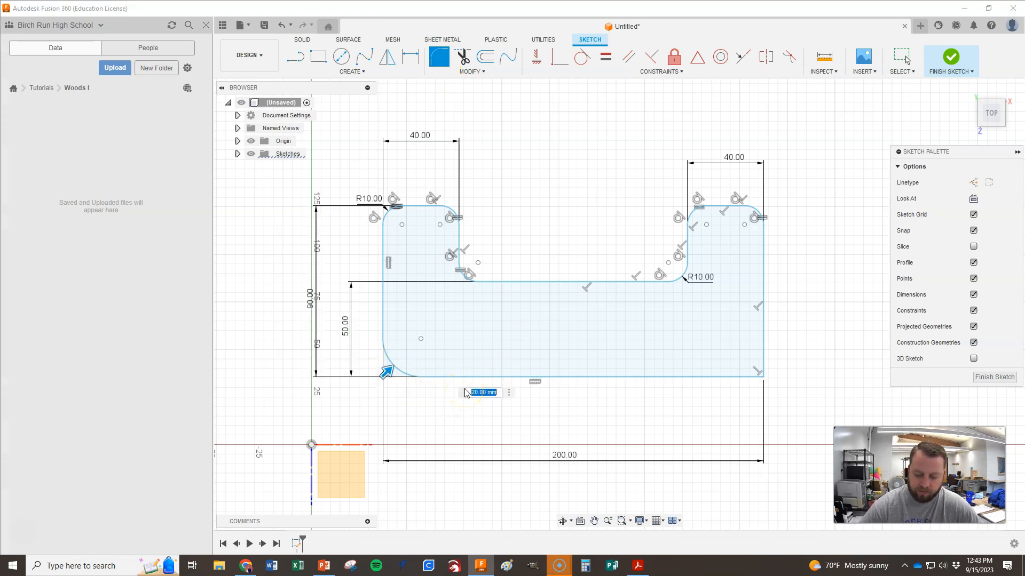
pyautogui.write('15')
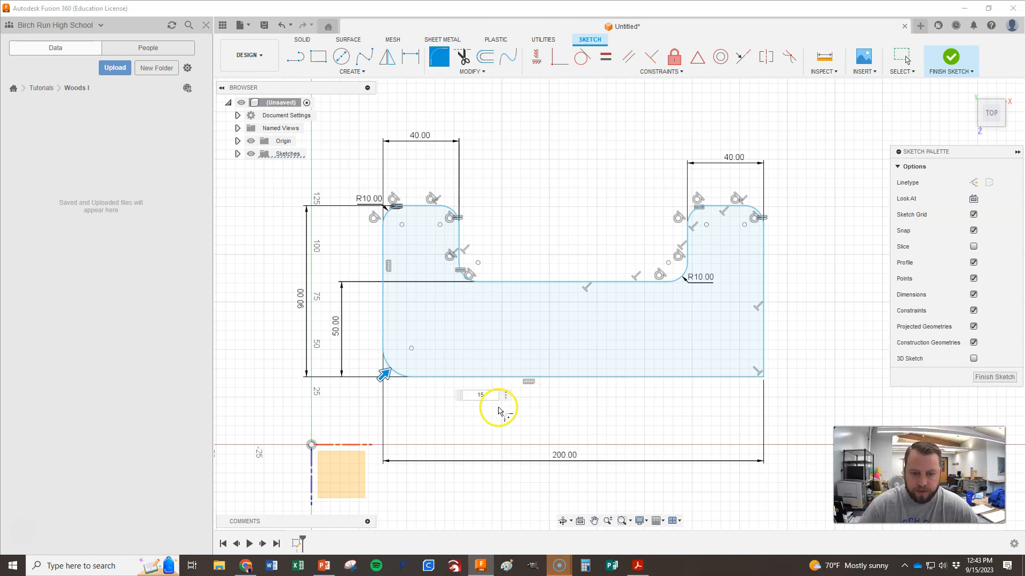
pyautogui.click(764, 379)
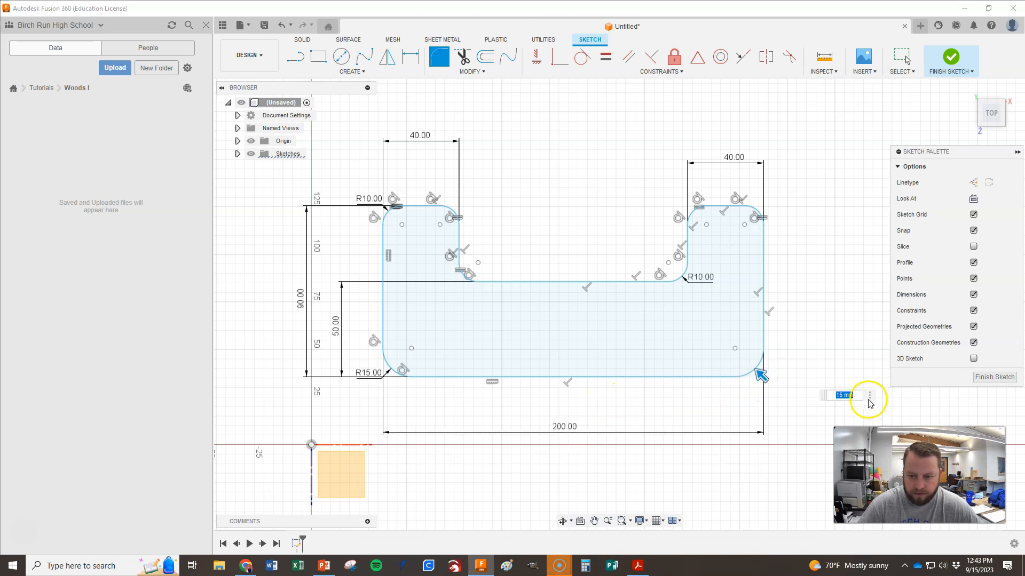
pyautogui.press('Return')
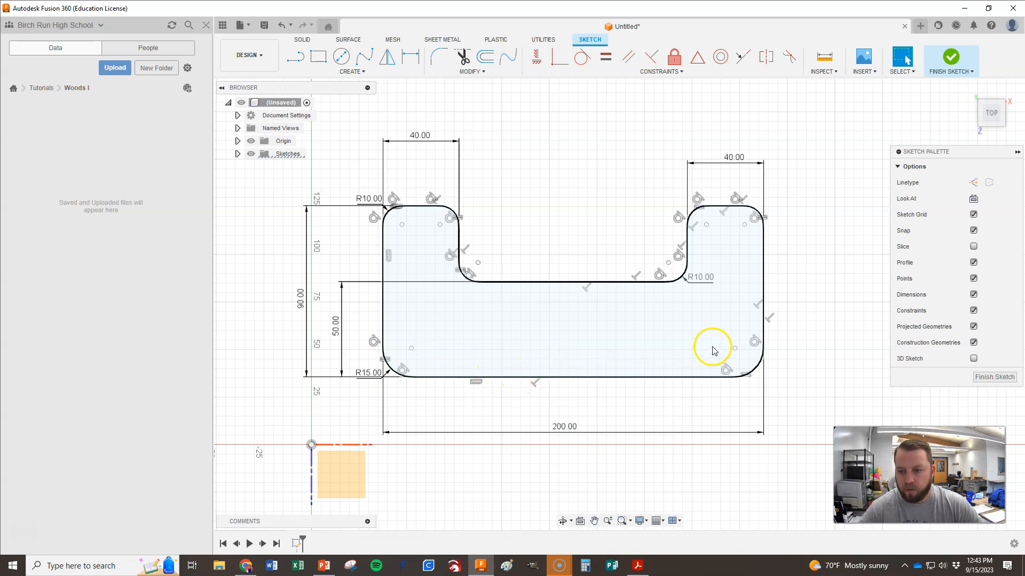
# Move the notch's floor line up and down to test whether the tops of both arms stay aligned.
pyautogui.scroll(-1, 454, 327)
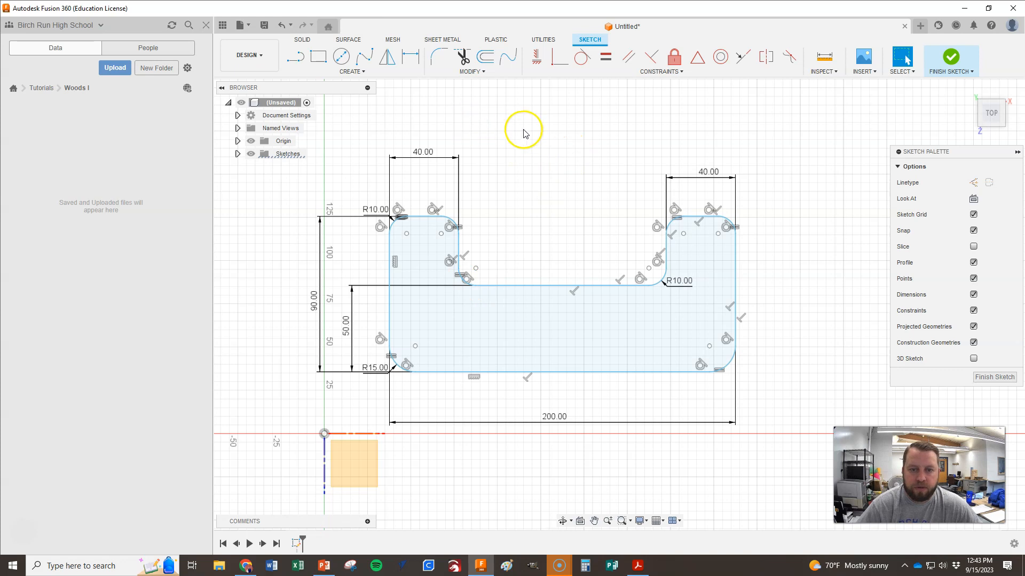
pyautogui.click(510, 286)
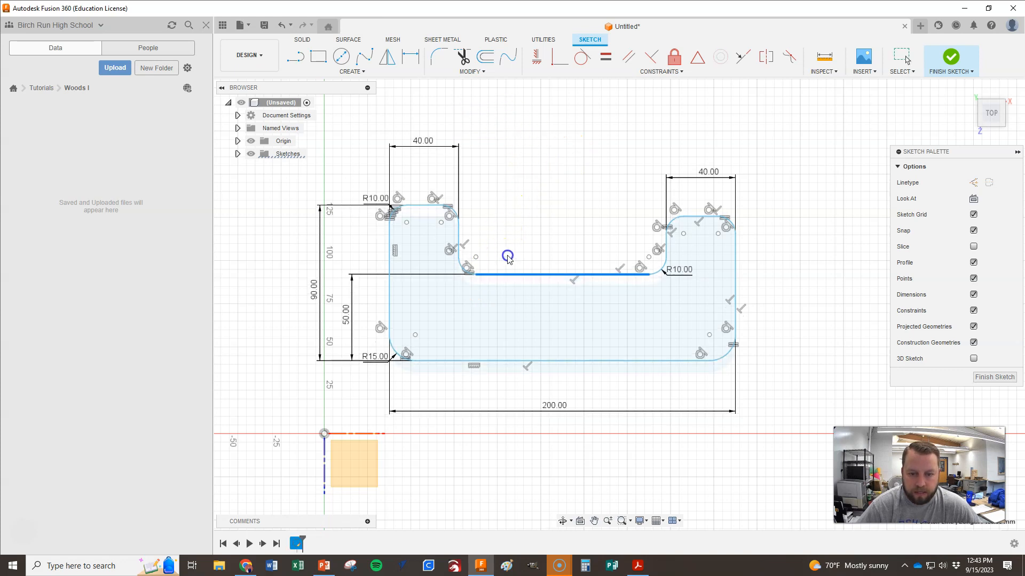
pyautogui.moveTo(511, 289); pyautogui.dragTo(531, 299)
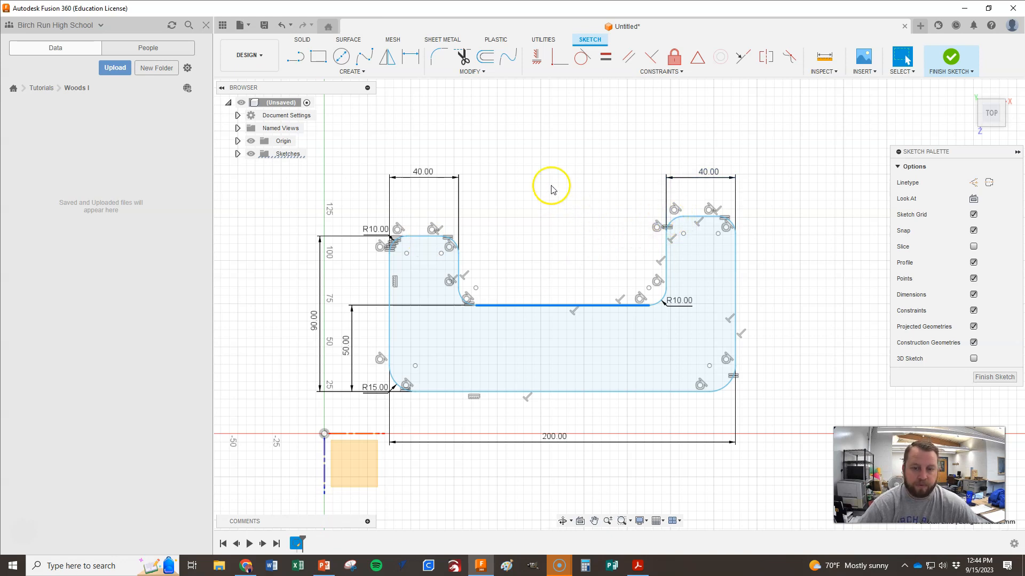
pyautogui.click(425, 235)
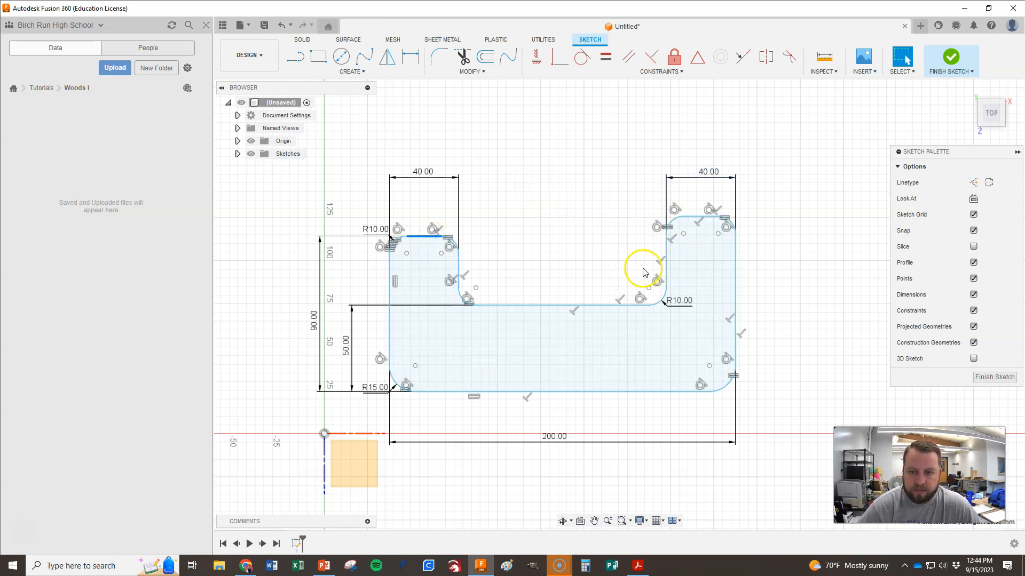
pyautogui.click(555, 161)
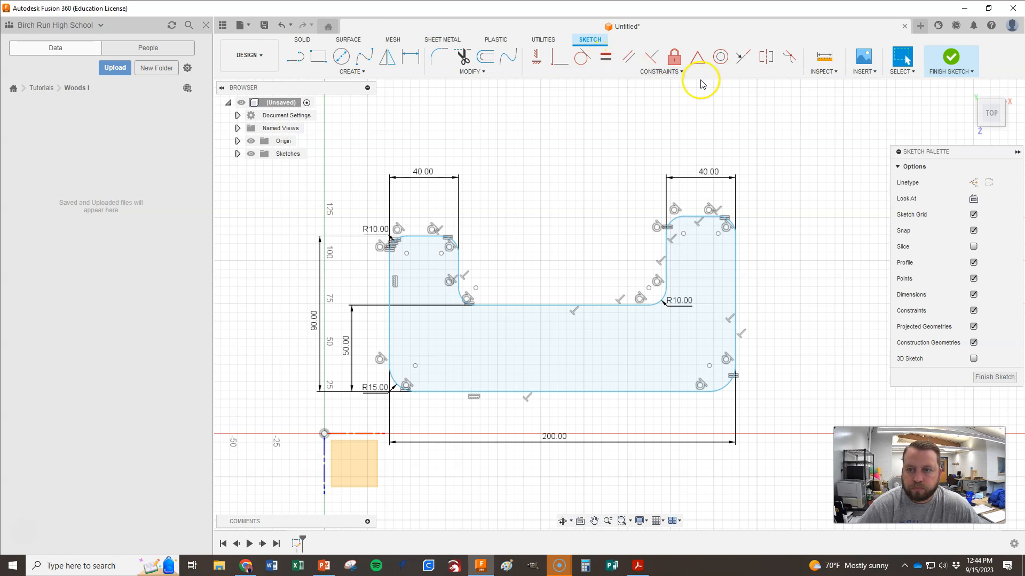
# Apply a Collinear constraint between the top edges of the left and right arms.
pyautogui.click(741, 59)
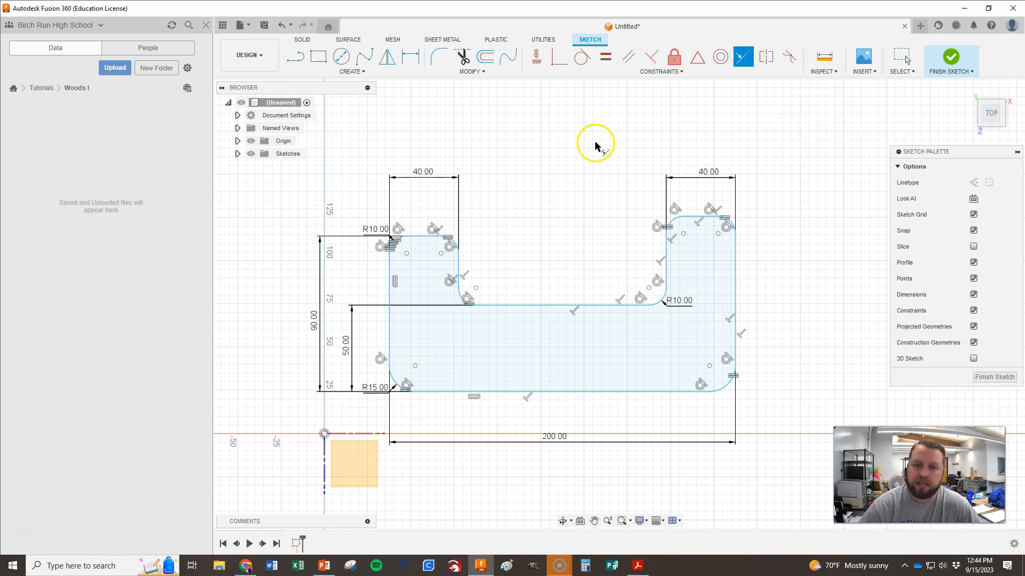
pyautogui.click(420, 238)
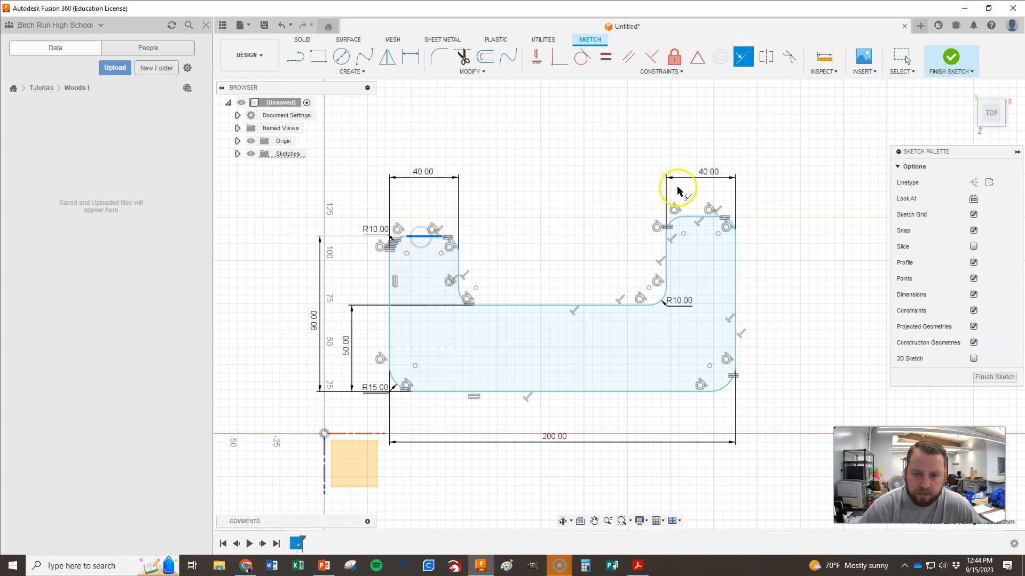
pyautogui.click(695, 219)
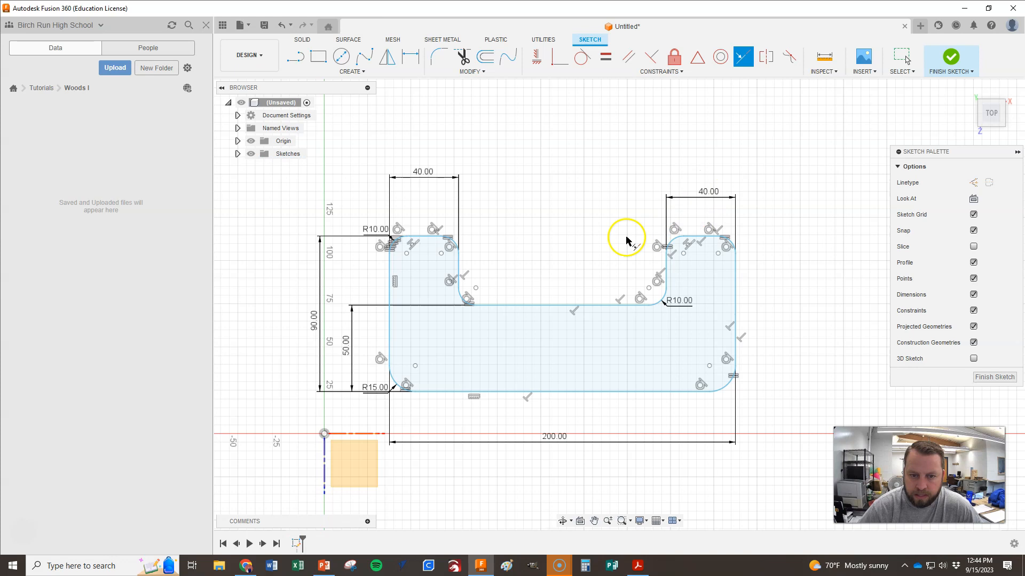
pyautogui.click(750, 61)
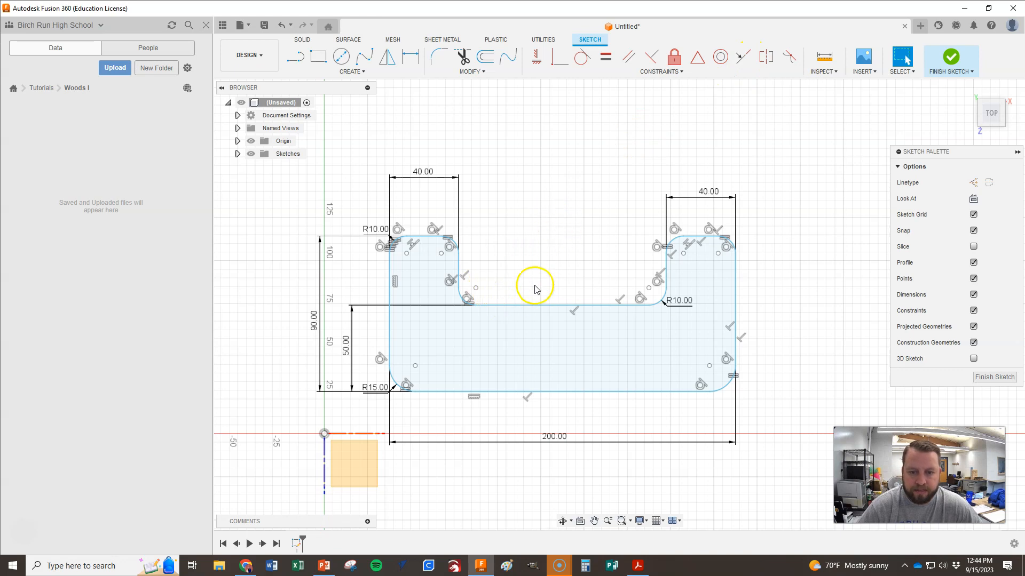
# Shift the outline by its notch and arm edges to test the constraints, leaving it slightly lower and closer to the origin.
pyautogui.moveTo(530, 306)
pyautogui.mouseDown()
pyautogui.moveTo(542, 254)
pyautogui.moveTo(527, 294)
pyautogui.mouseUp()
pyautogui.moveTo(420, 233); pyautogui.dragTo(421, 225)
pyautogui.moveTo(706, 227); pyautogui.dragTo(706, 231)
pyautogui.moveTo(667, 262)
pyautogui.mouseDown()
pyautogui.moveTo(683, 246)
pyautogui.moveTo(684, 263)
pyautogui.moveTo(634, 299)
pyautogui.mouseUp()
pyautogui.click(533, 260)
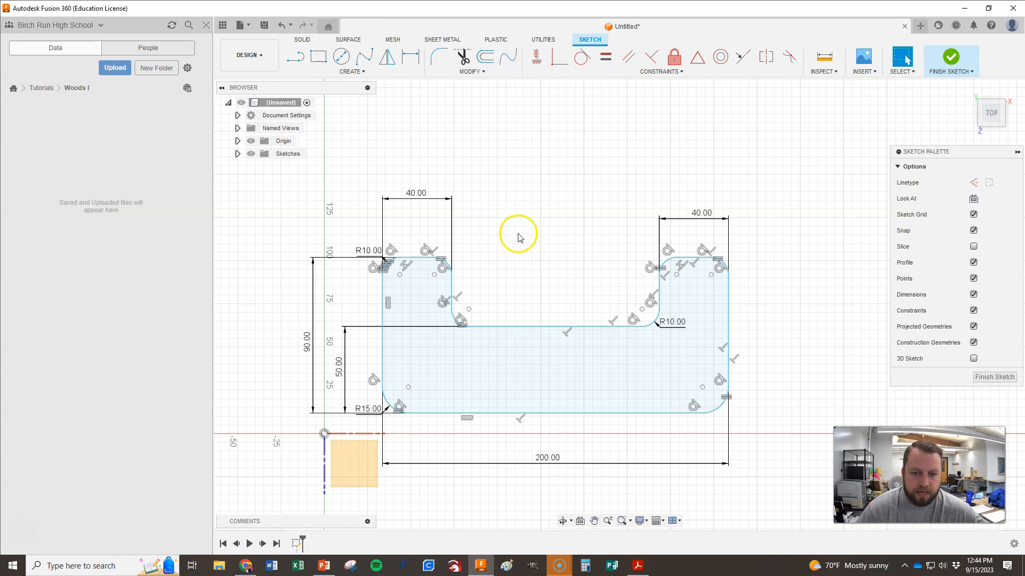
pyautogui.scroll(-1, 545, 218)
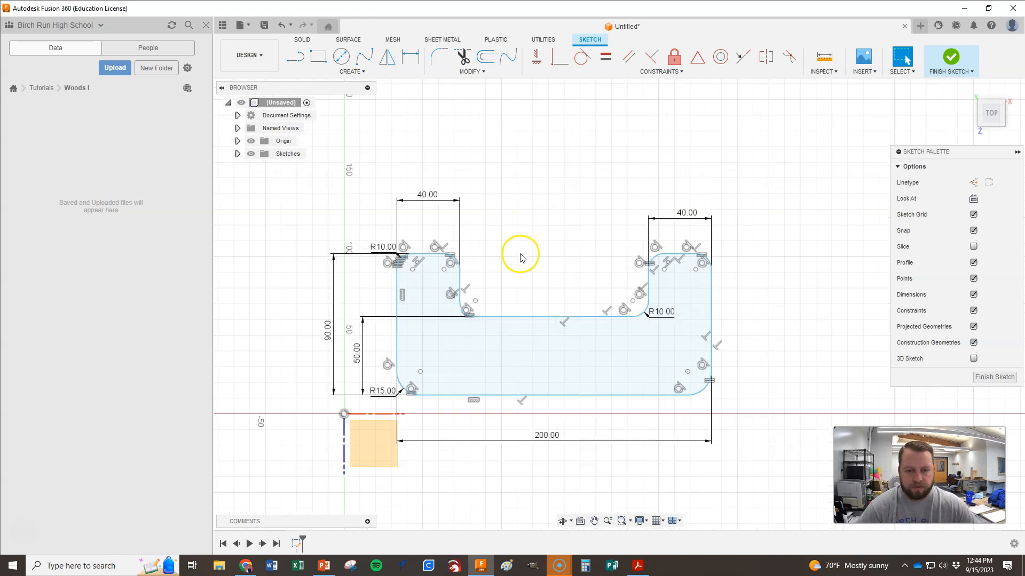
pyautogui.scroll(1, 534, 267)
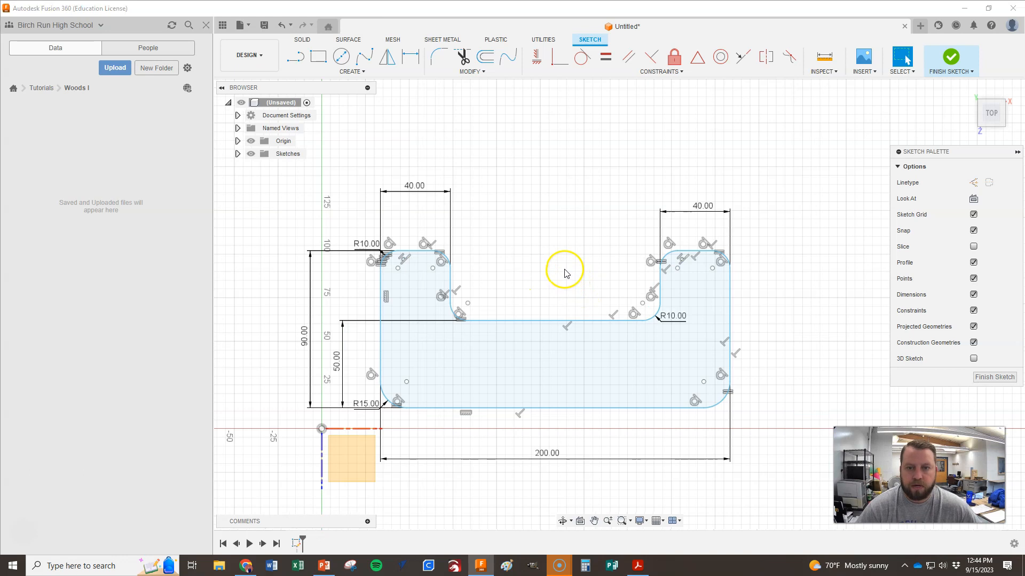
# Check the hole diameter on the PDF drawing and draw a 15 mm diameter circle in the left part of the base.
pyautogui.hotkey('alt', 'Tab')
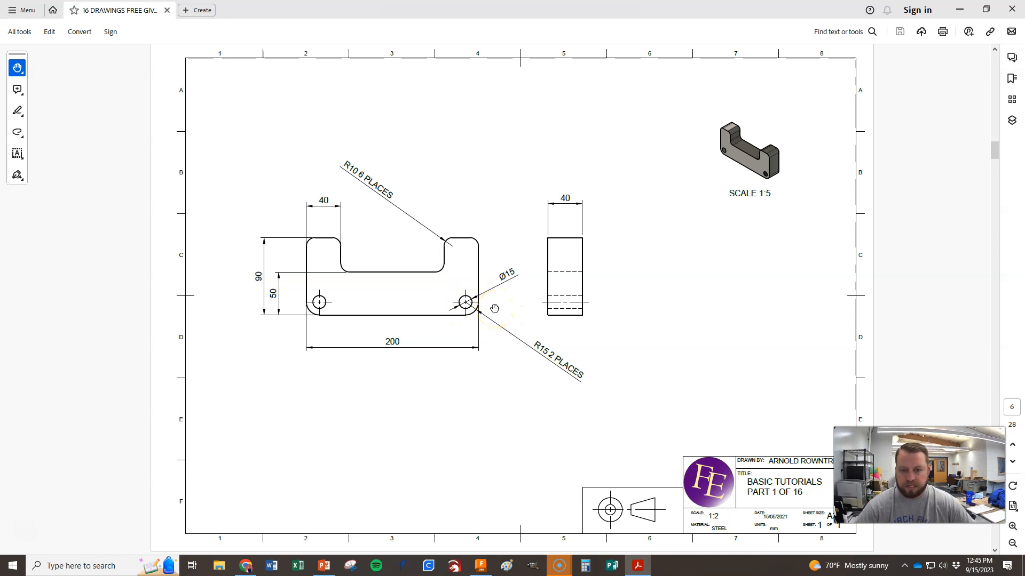
pyautogui.hotkey('alt', 'Tab')
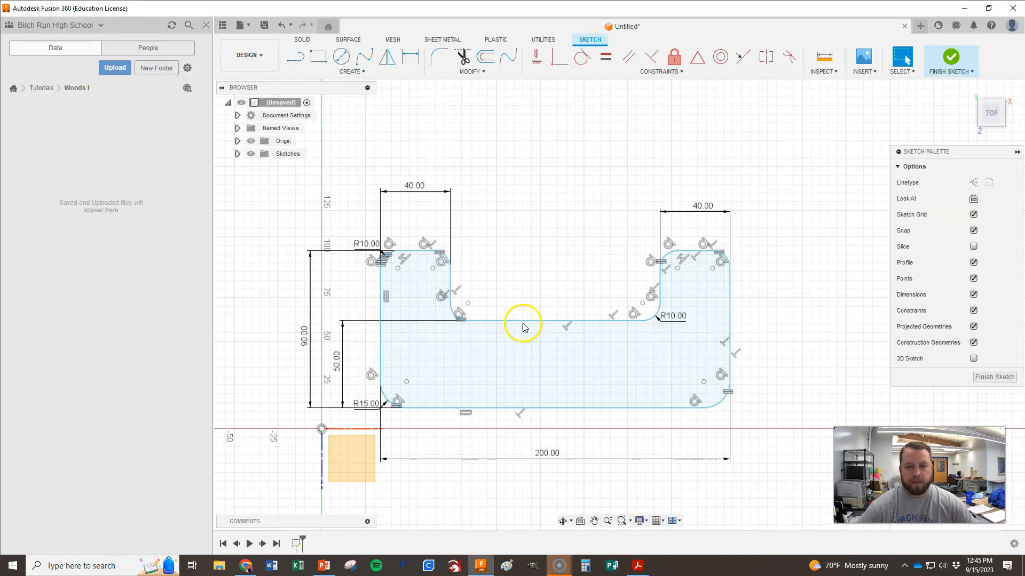
pyautogui.click(341, 56)
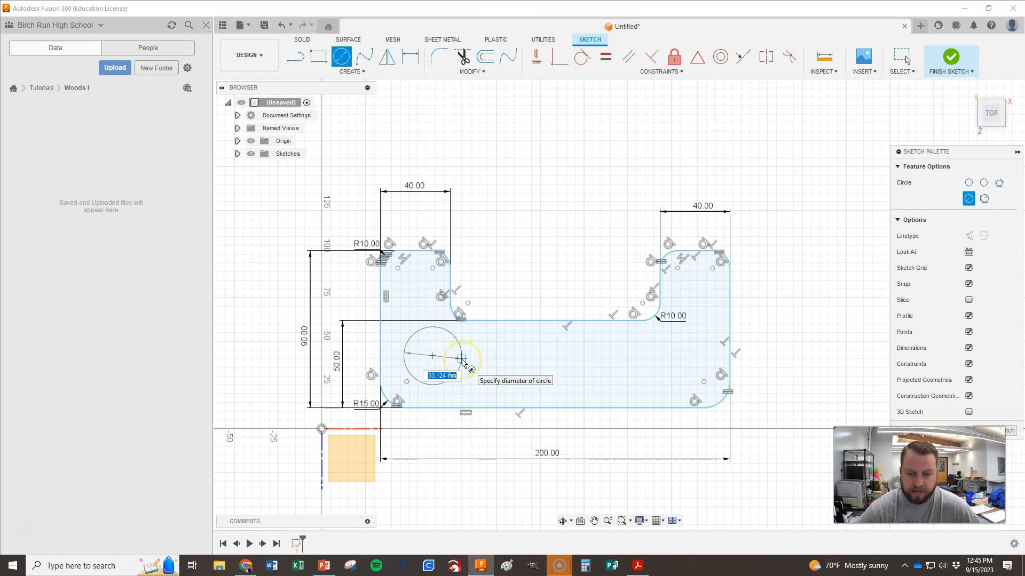
pyautogui.hotkey('alt', 'Tab')
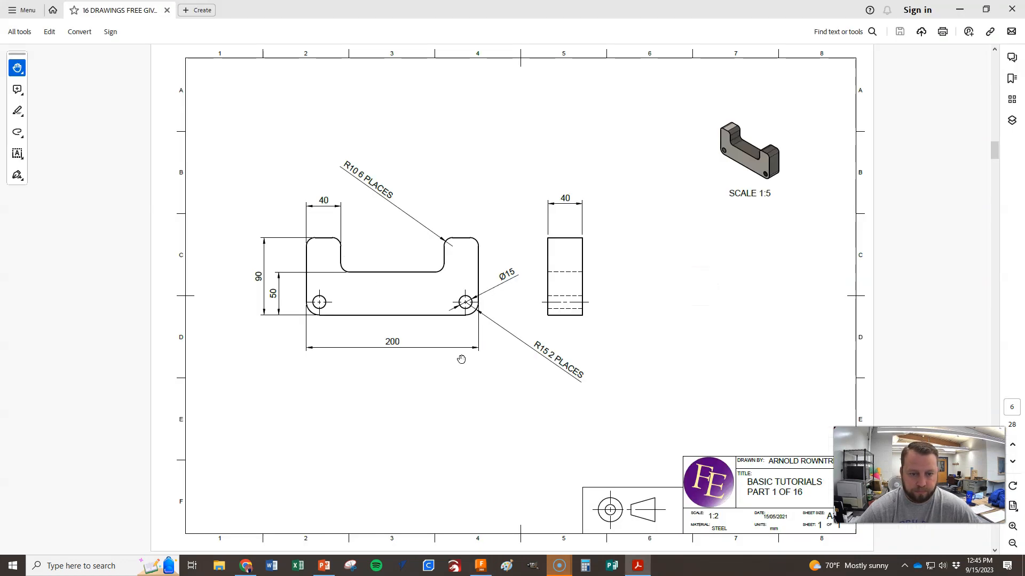
pyautogui.hotkey('alt', 'Tab')
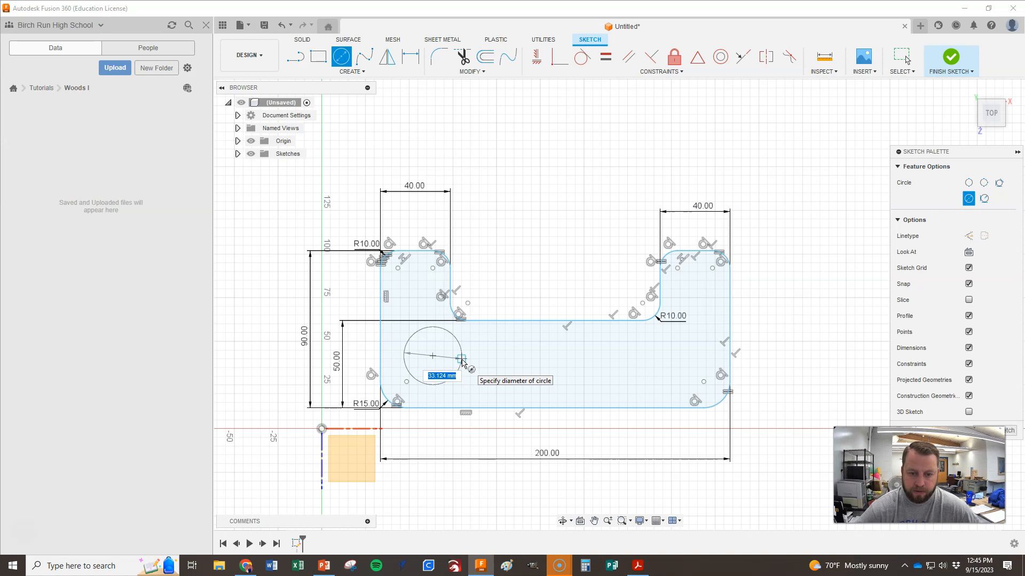
pyautogui.press('Return')
pyautogui.press('Return')
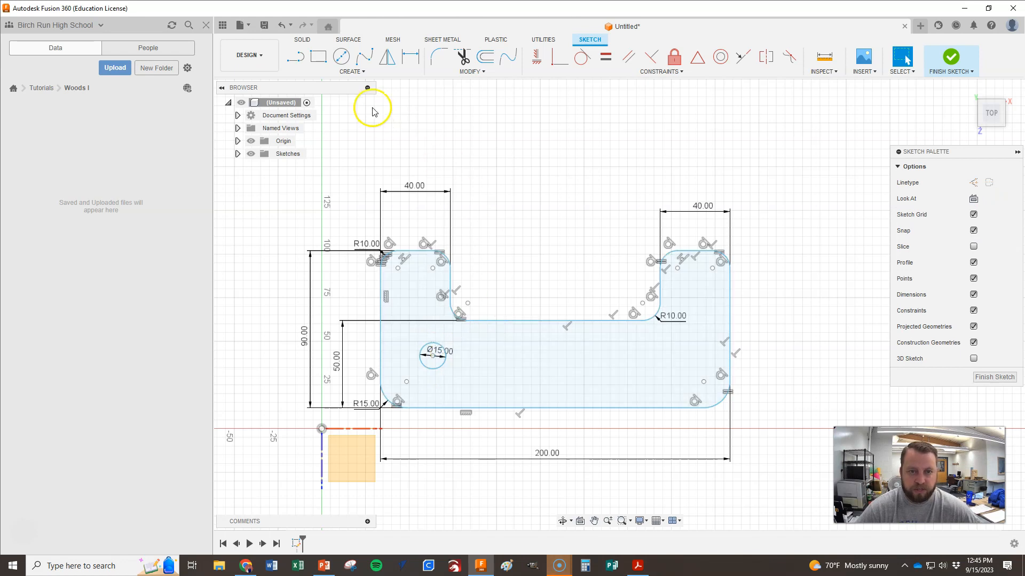
pyautogui.click(342, 56)
pyautogui.click(666, 354)
pyautogui.press('Escape')
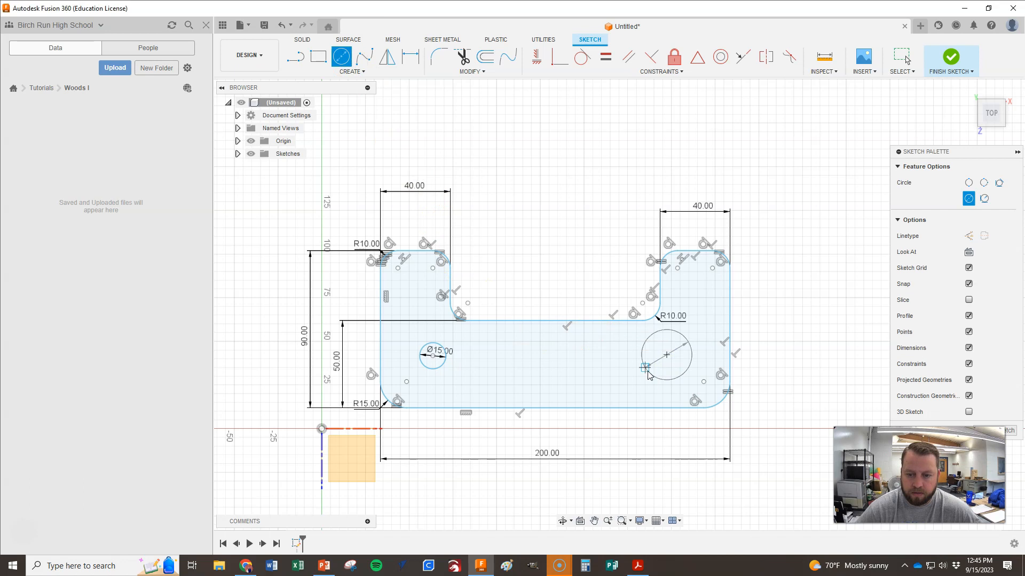
# Draw a 15 mm diameter construction circle in the right part of the base, below the right arm.
pyautogui.press('c')
pyautogui.click(654, 350)
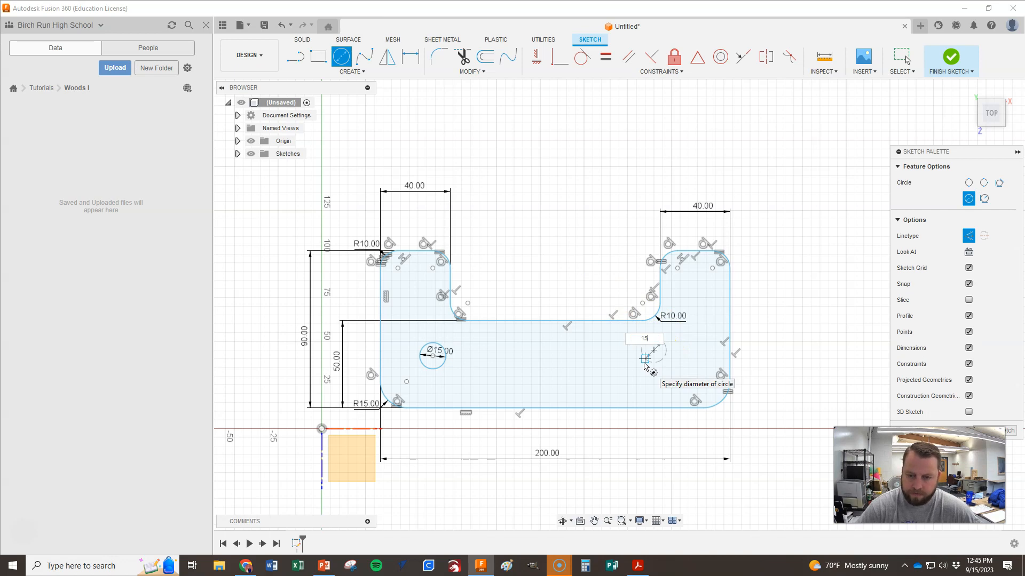
pyautogui.write('15')
pyautogui.press('Return')
pyautogui.press('Escape')
# Convert the right hole circle from construction to normal geometry.
pyautogui.click(705, 357)
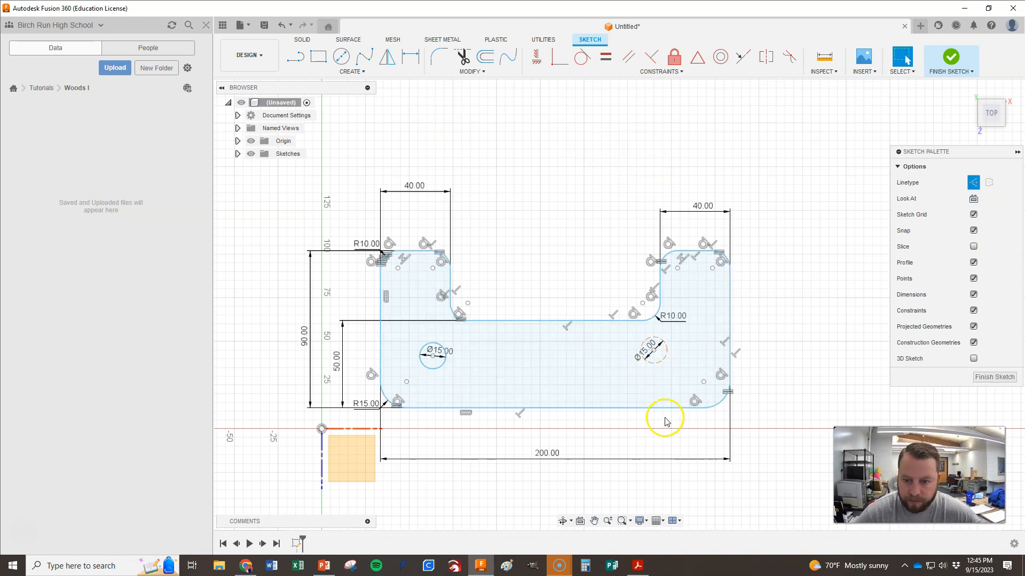
pyautogui.click(656, 364)
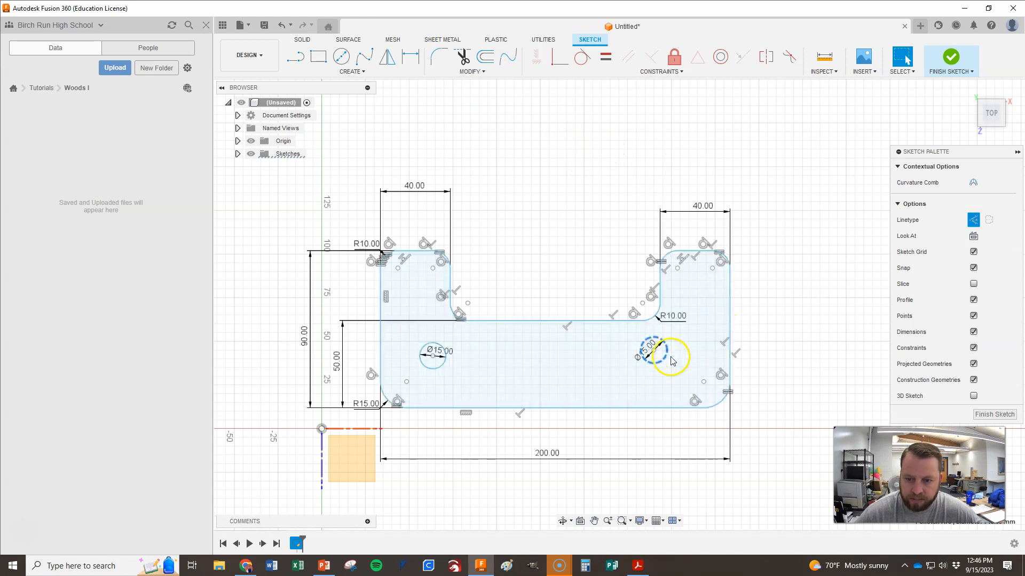
pyautogui.click(973, 220)
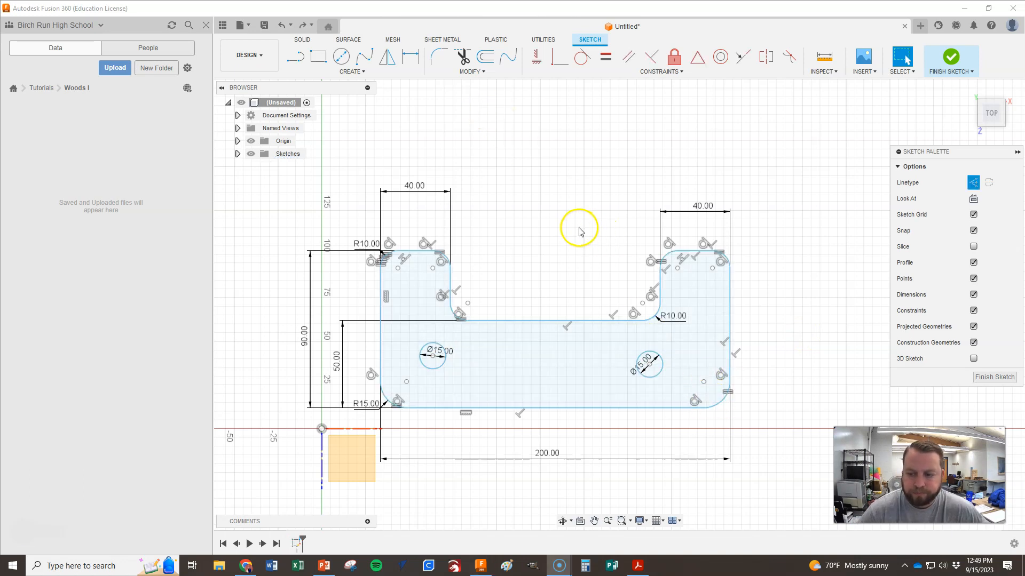
# Make the right and left hole circles coincident with the centre points of the R15 fillets at the base's lower corners.
pyautogui.click(577, 228)
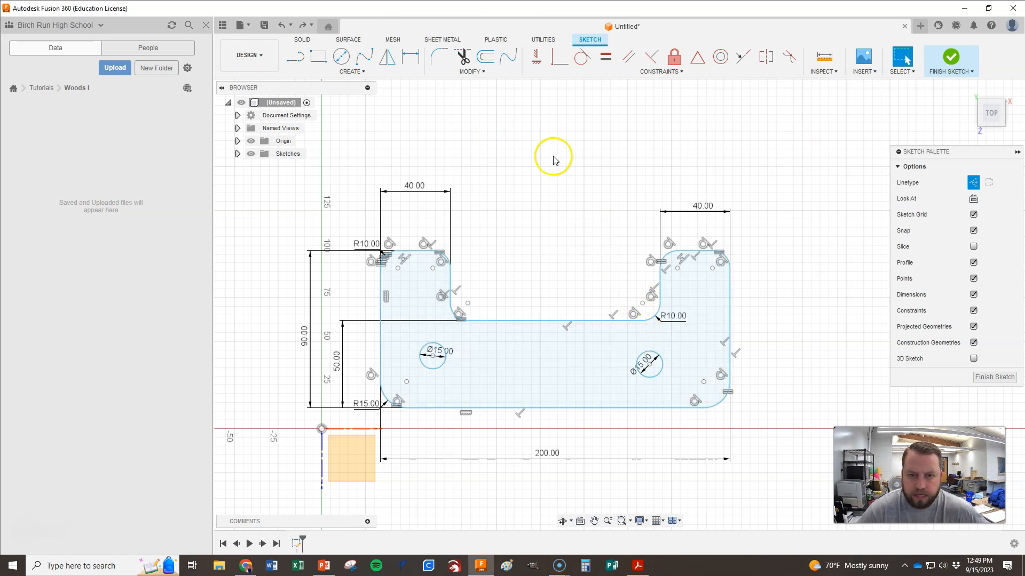
pyautogui.click(558, 62)
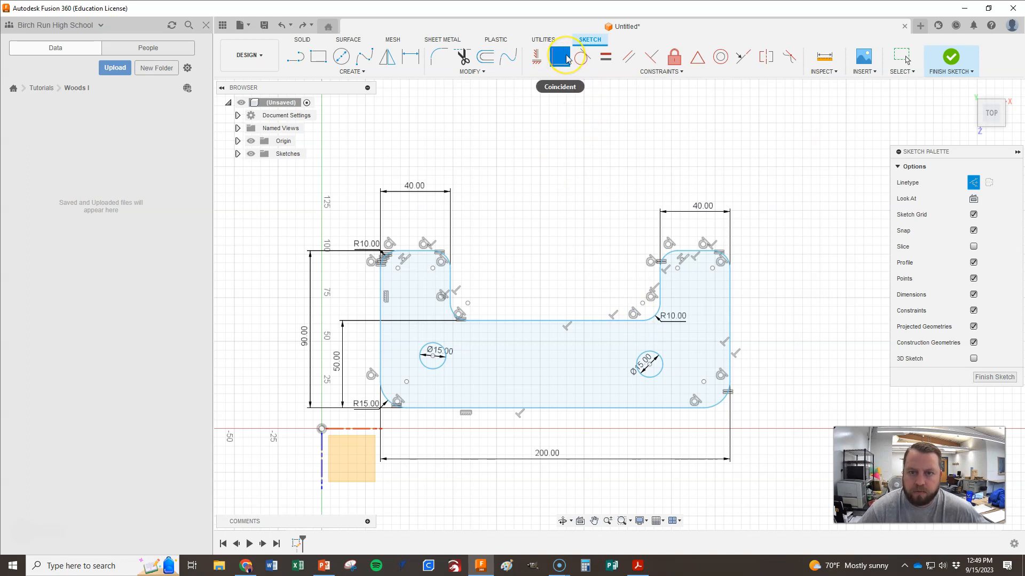
pyautogui.click(639, 361)
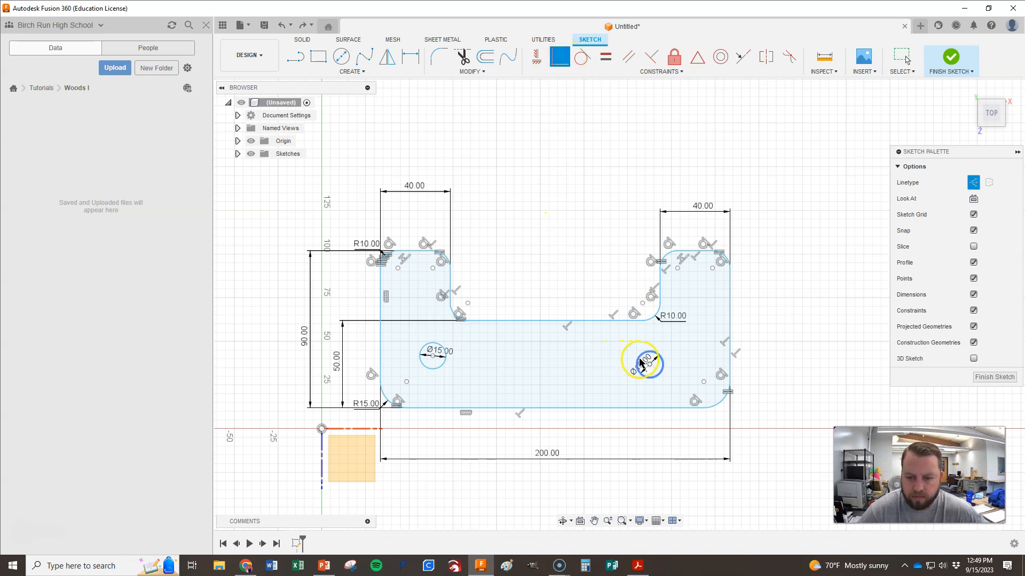
pyautogui.click(701, 389)
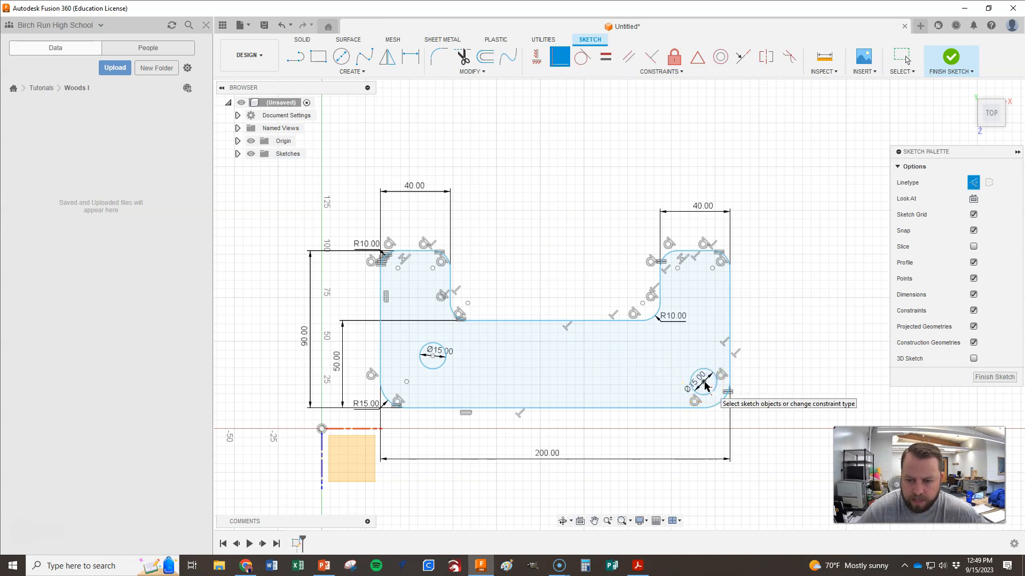
pyautogui.click(432, 356)
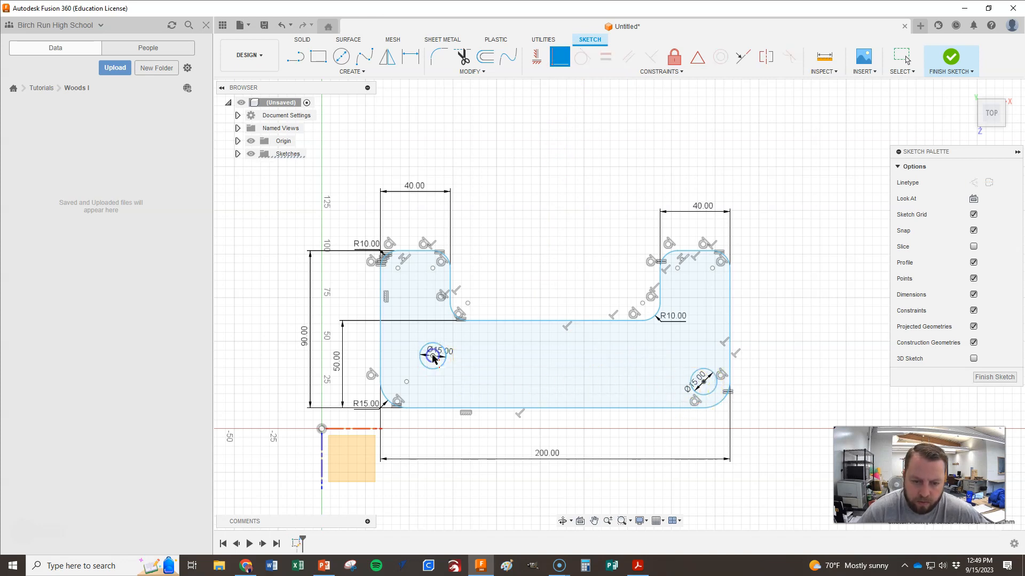
pyautogui.click(407, 383)
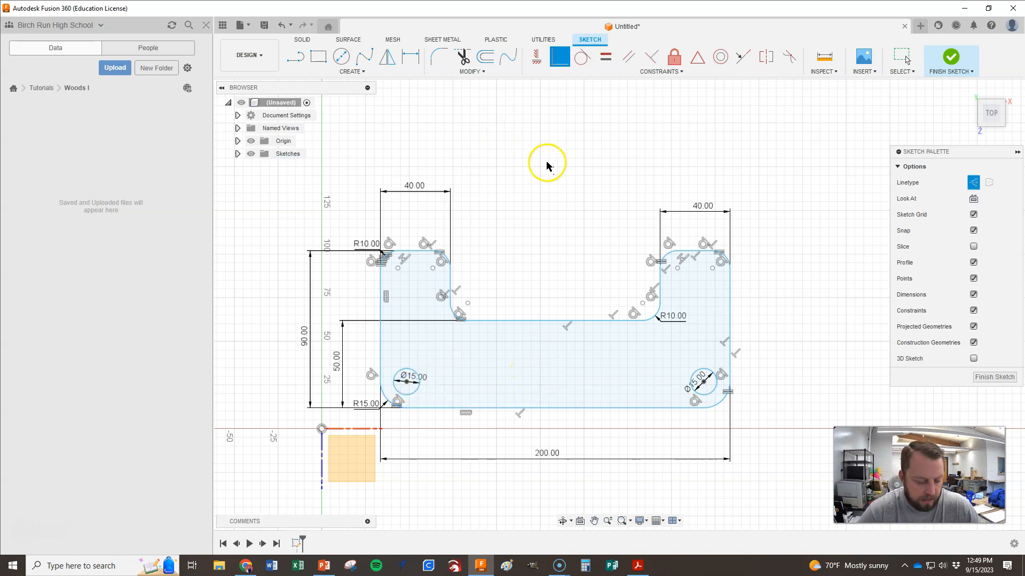
pyautogui.press('Escape')
# Shift the outline by its right hole and notch edge to test its freedom, and check the layout on the PDF drawing.
pyautogui.moveTo(693, 379)
pyautogui.mouseDown()
pyautogui.moveTo(703, 366)
pyautogui.moveTo(676, 363)
pyautogui.moveTo(688, 378)
pyautogui.moveTo(694, 369)
pyautogui.mouseUp()
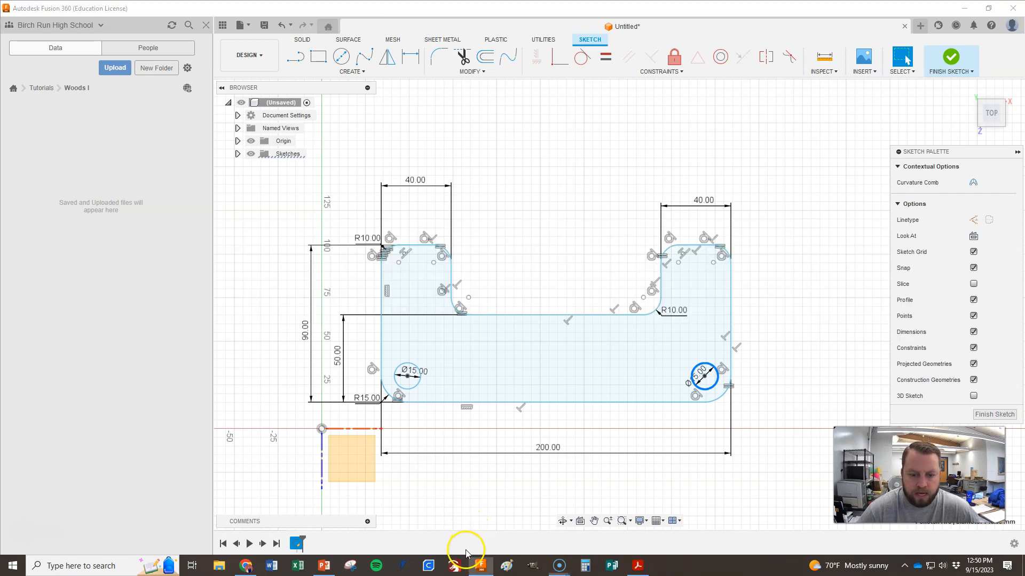
pyautogui.click(636, 567)
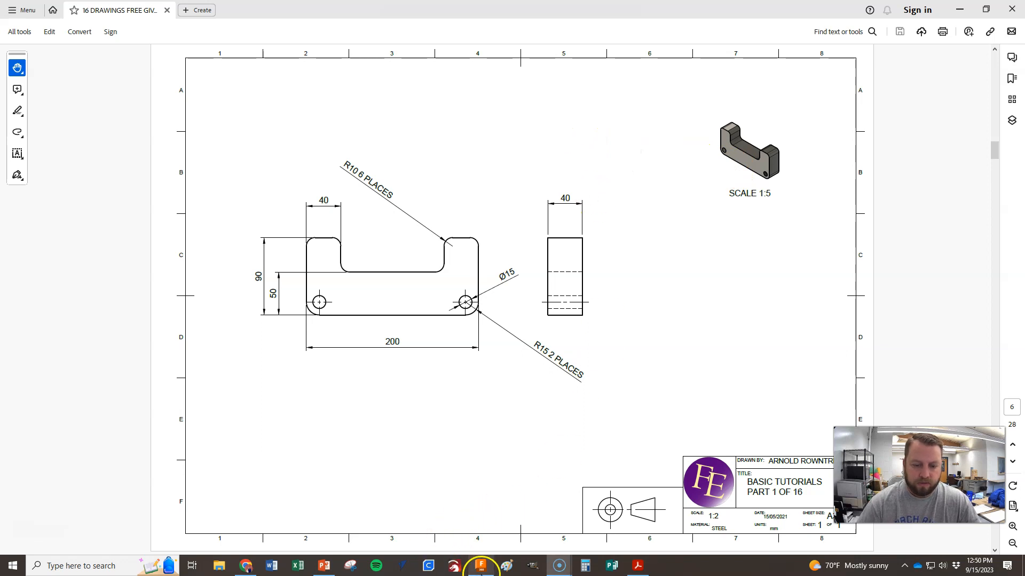
pyautogui.click(480, 566)
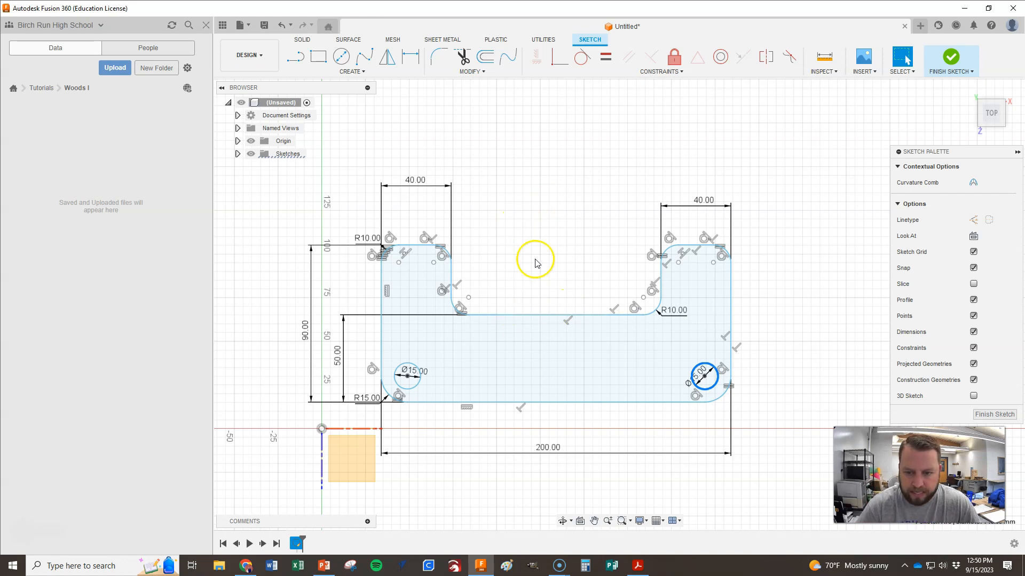
pyautogui.click(542, 239)
pyautogui.click(497, 316)
pyautogui.moveTo(501, 319); pyautogui.dragTo(508, 283)
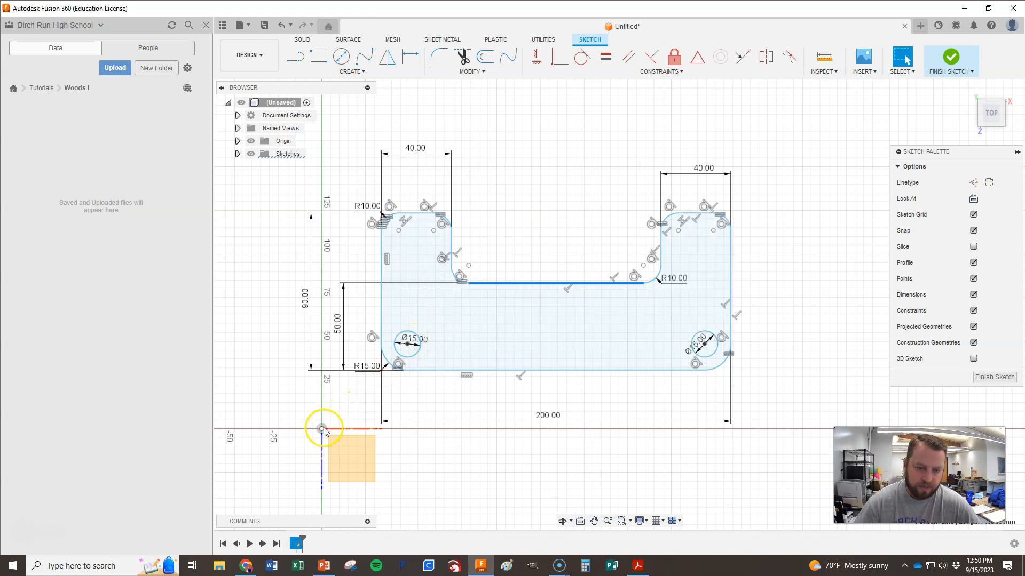
# Constrain the left hole's centre coincident with the origin and try to shift the notch edge to test the sketch.
pyautogui.click(553, 66)
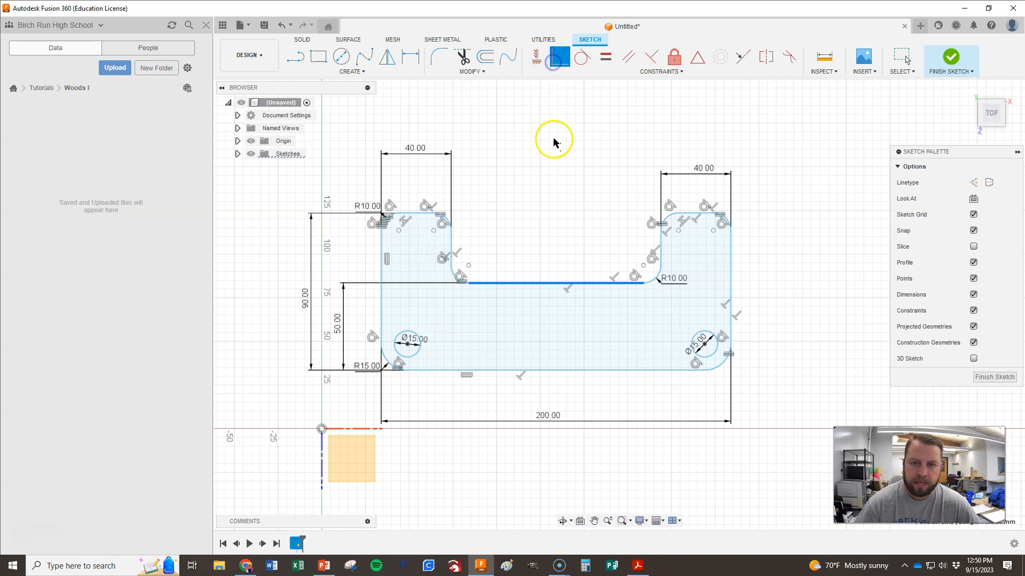
pyautogui.click(407, 343)
pyautogui.click(324, 429)
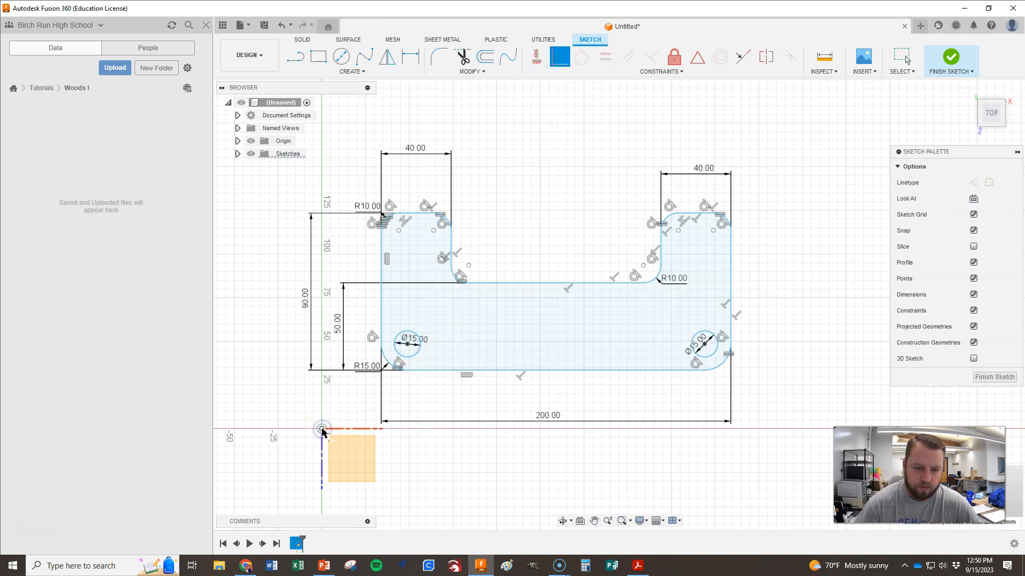
pyautogui.click(408, 344)
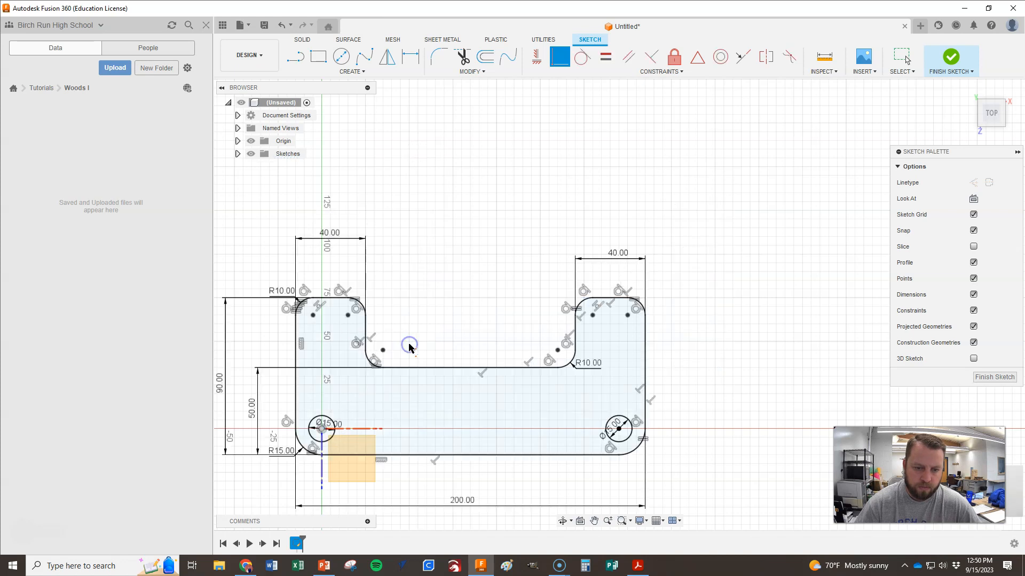
pyautogui.scroll(-4, 584, 201)
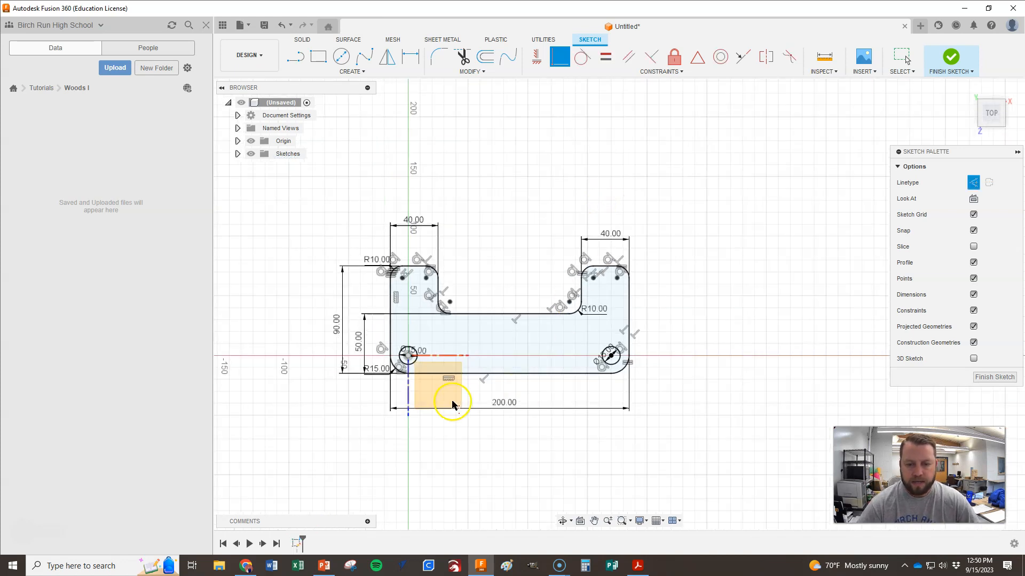
pyautogui.scroll(2, 452, 403)
pyautogui.press('Escape')
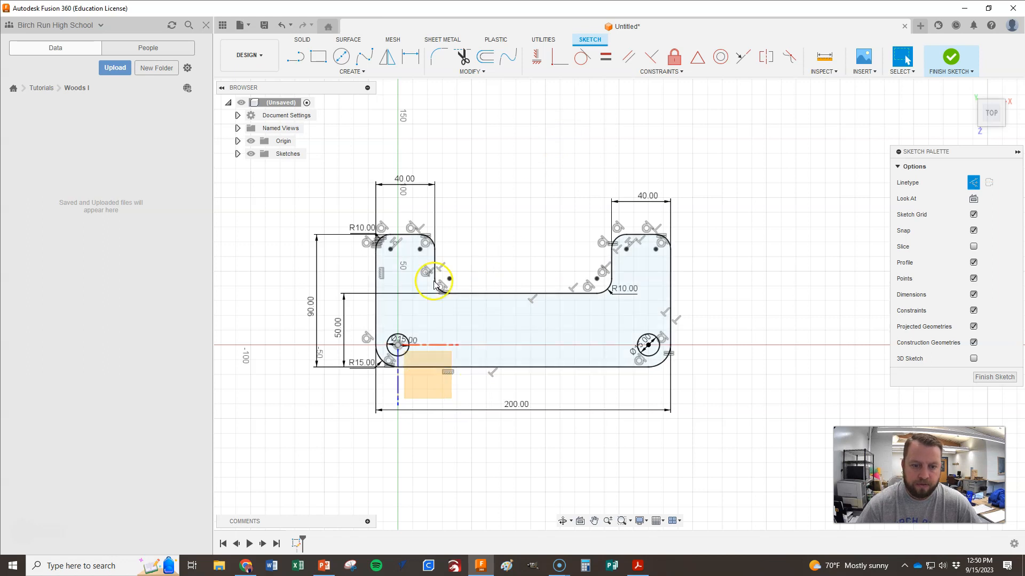
pyautogui.click(515, 293)
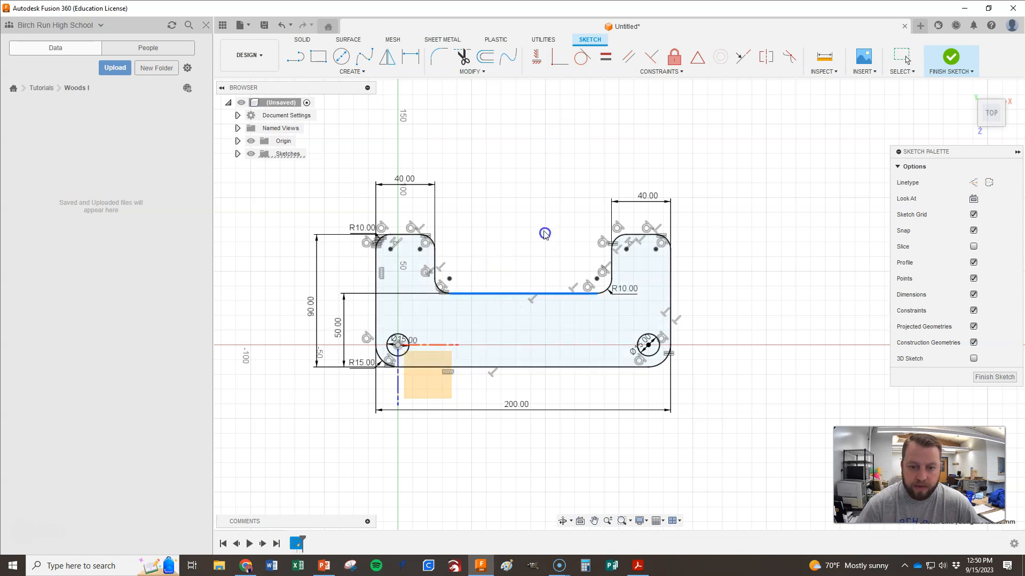
pyautogui.moveTo(543, 232); pyautogui.dragTo(526, 228)
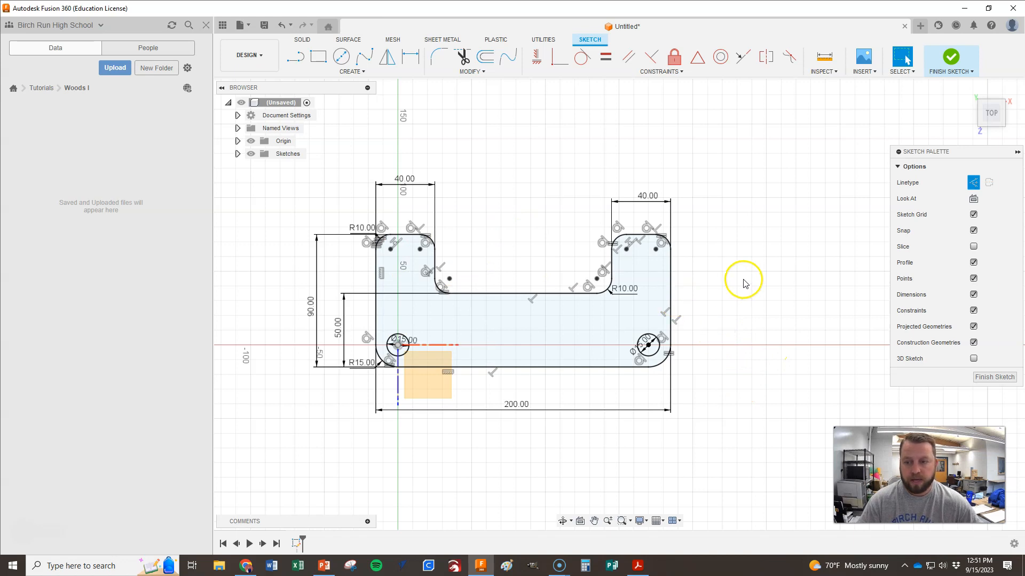
# Finish the sketch and extrude the plate profile, excluding the two holes, 40 mm to one side as a new body.
pyautogui.click(994, 377)
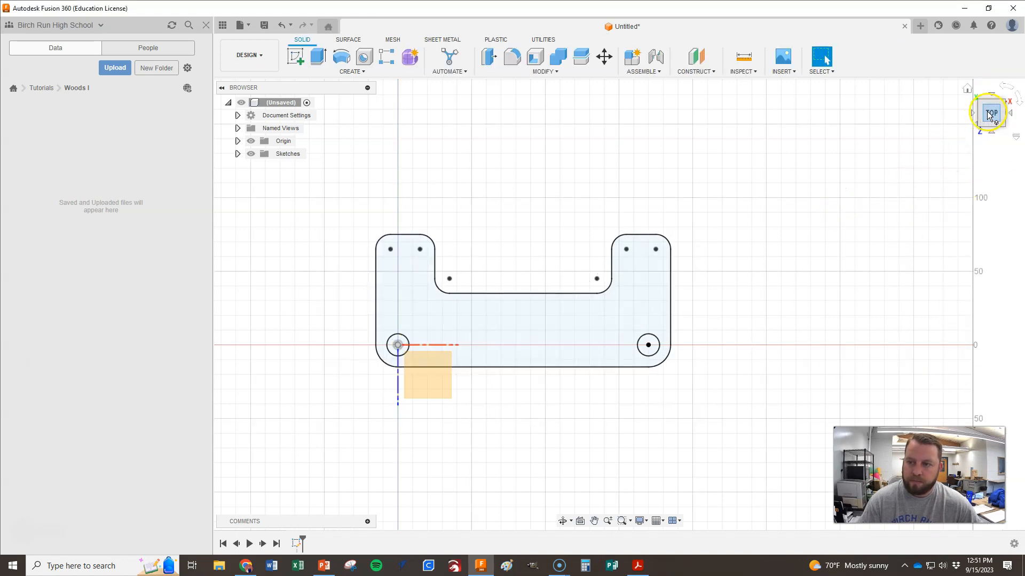
pyautogui.click(967, 89)
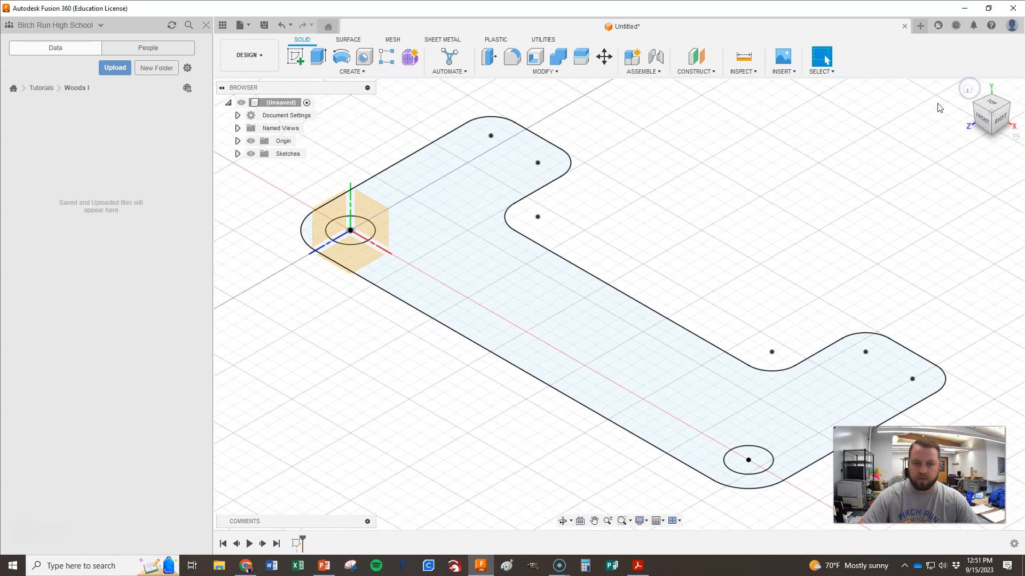
pyautogui.scroll(-5, 409, 249)
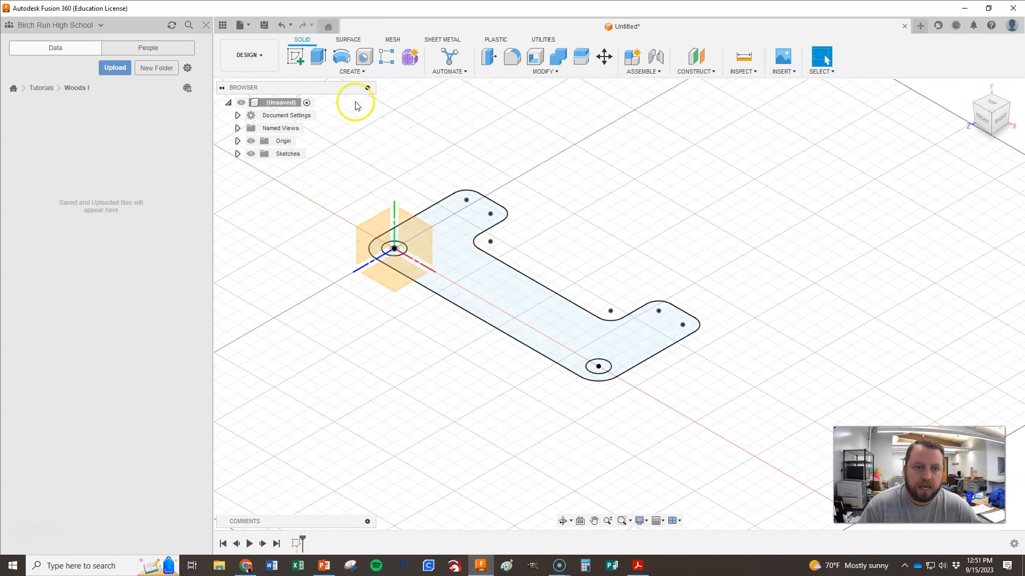
pyautogui.click(318, 58)
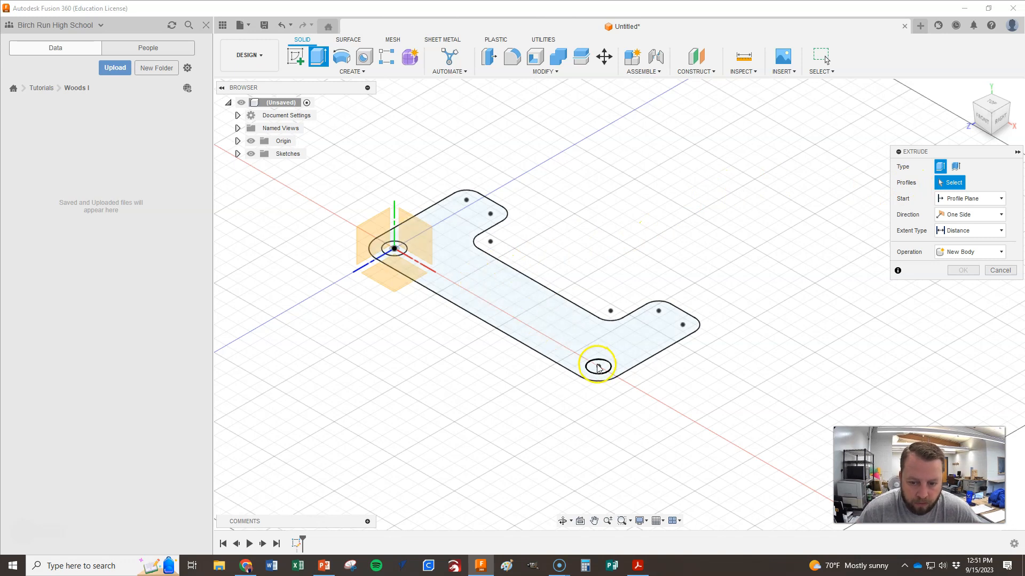
pyautogui.click(493, 295)
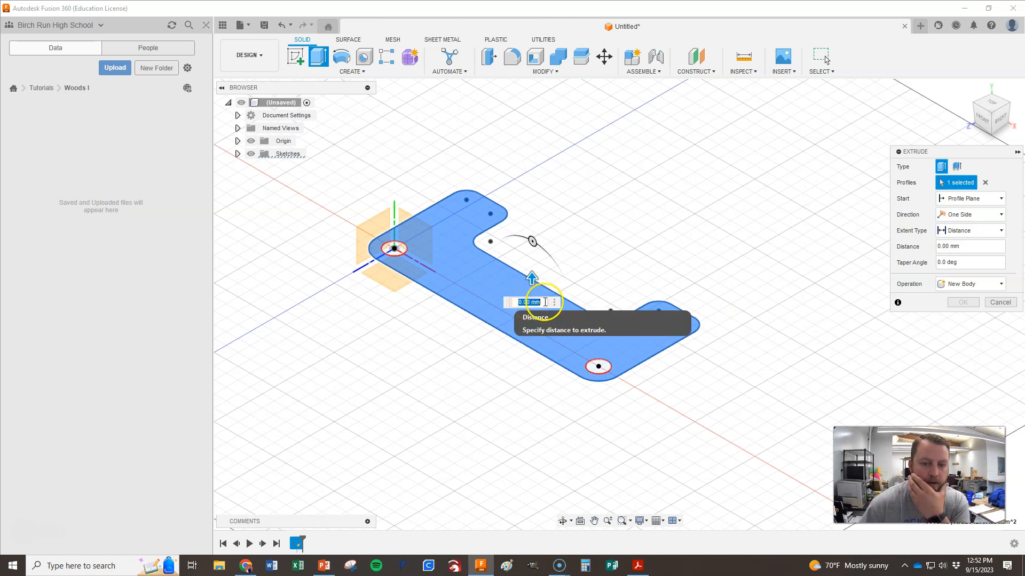
pyautogui.moveTo(531, 278); pyautogui.dragTo(552, 166)
pyautogui.click(618, 202)
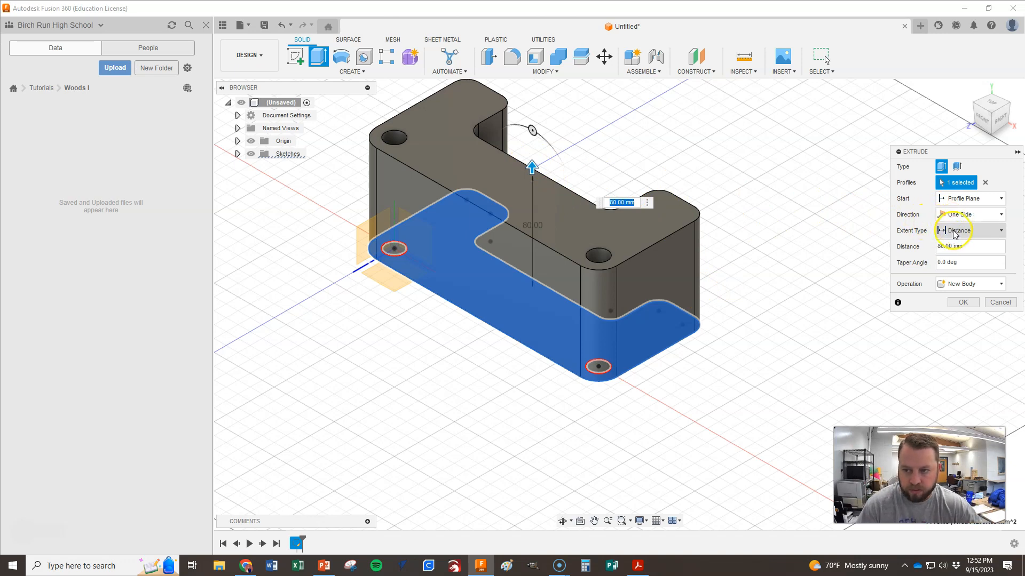
pyautogui.click(966, 245)
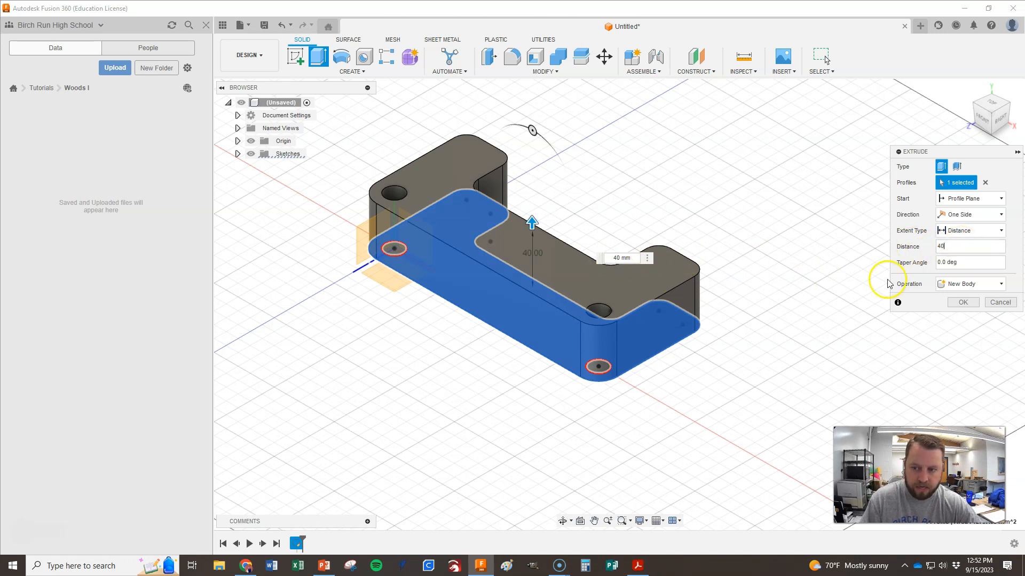
pyautogui.click(946, 261)
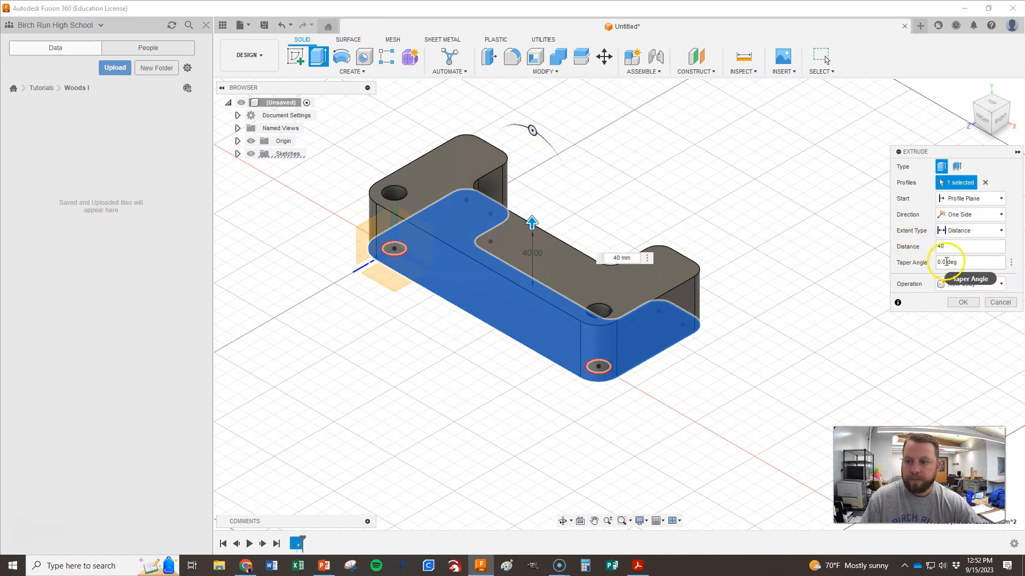
pyautogui.click(962, 302)
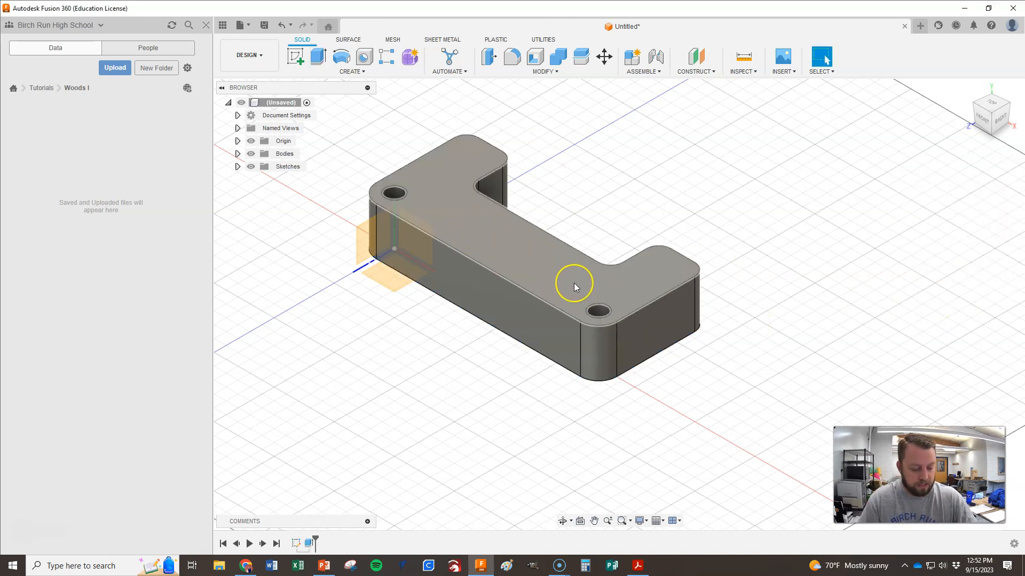
# Compare the extruded body with the isometric view on the PDF drawing and inspect it in the home, top and front views.
pyautogui.hotkey('ctrl', 's')
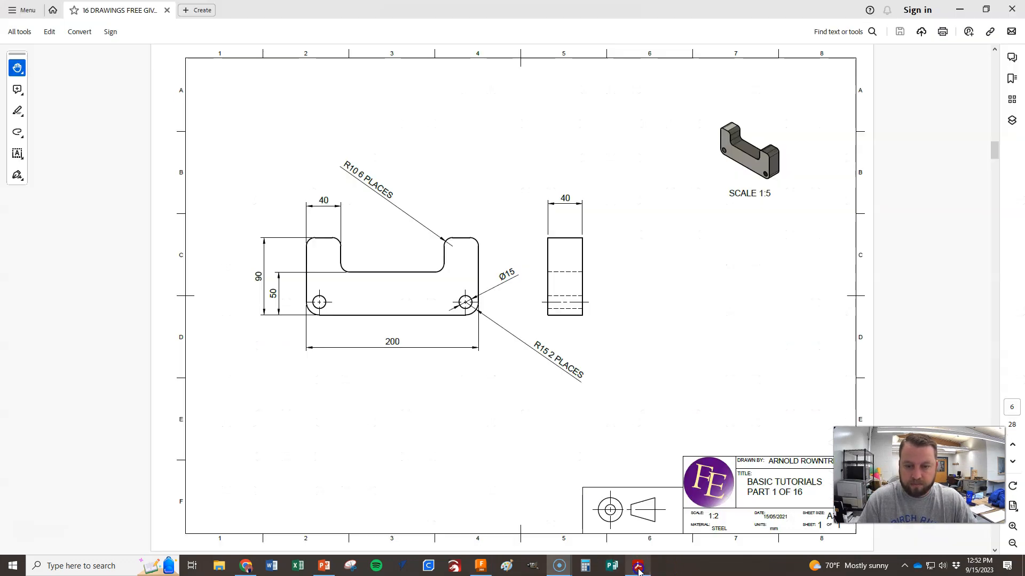
pyautogui.click(637, 565)
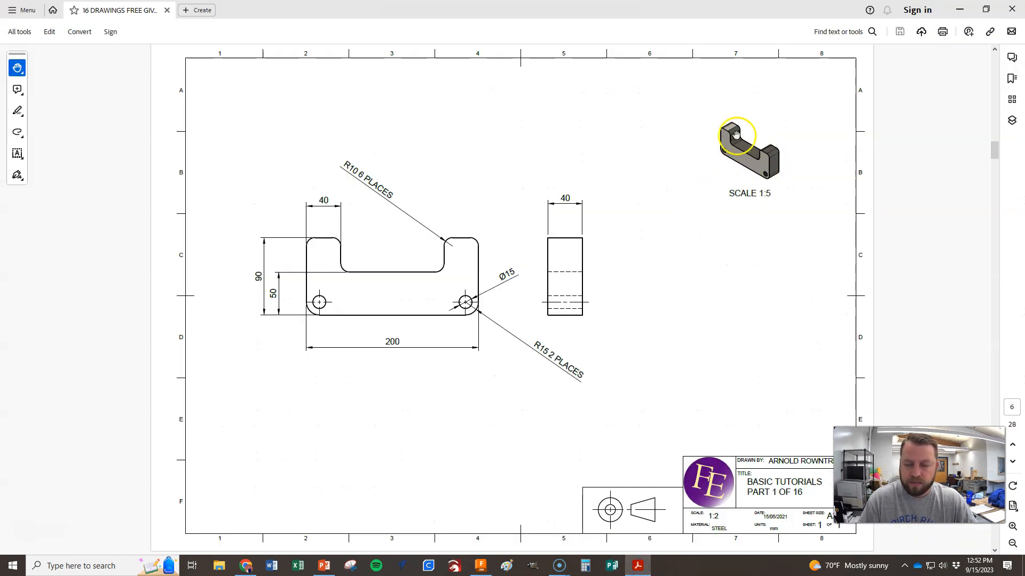
pyautogui.click(481, 565)
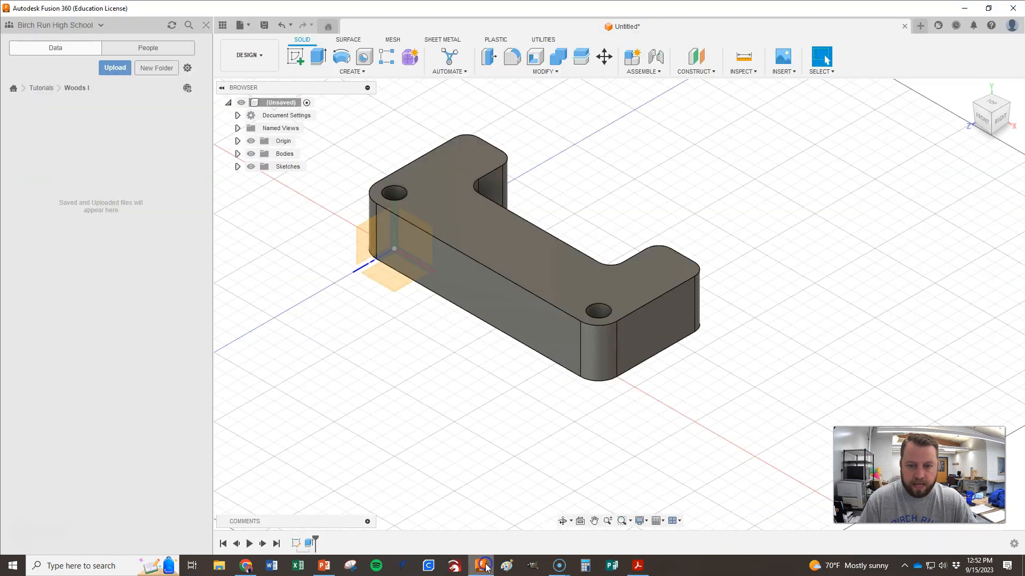
pyautogui.click(960, 123)
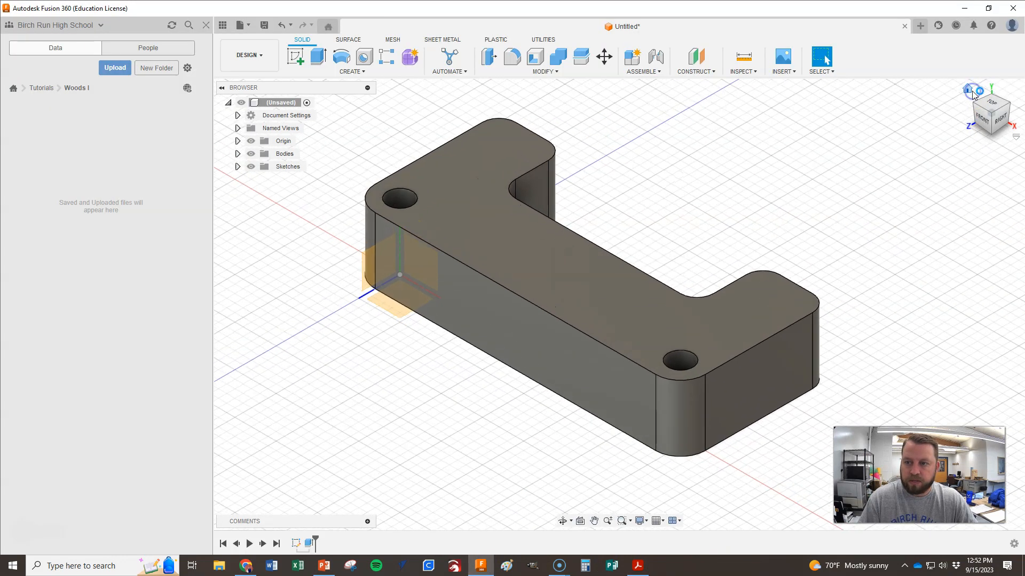
pyautogui.scroll(-2, 498, 284)
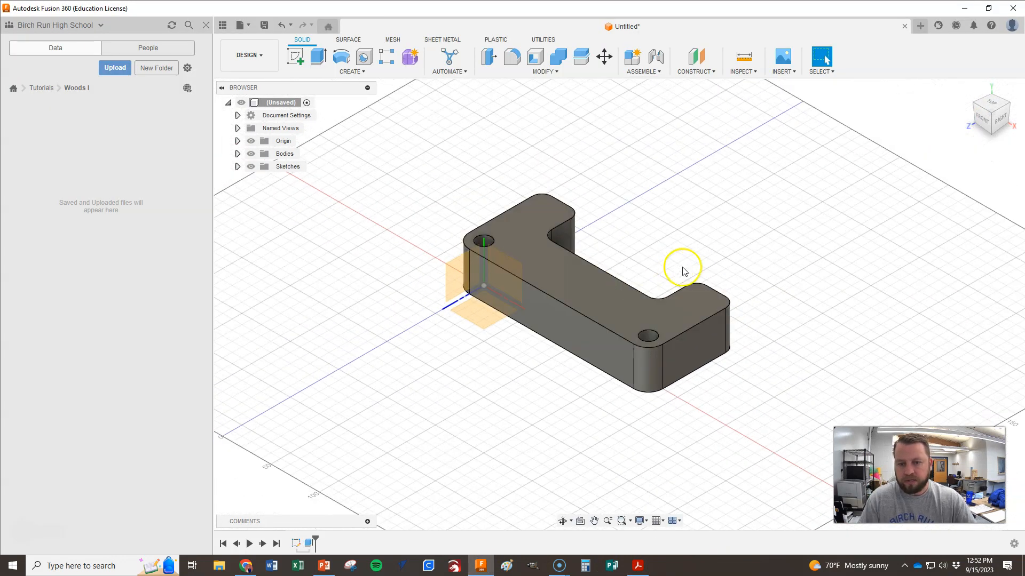
pyautogui.click(991, 104)
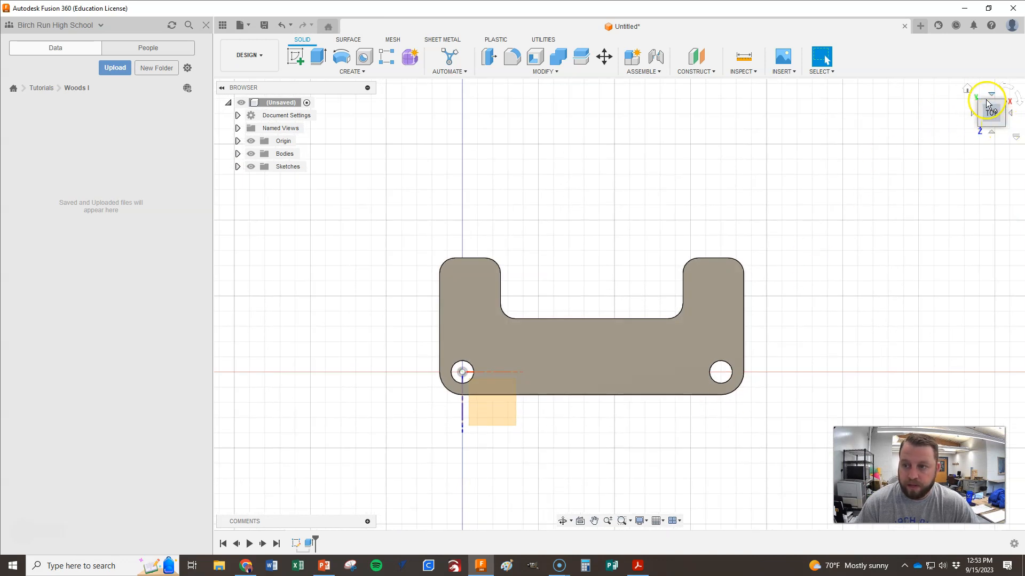
pyautogui.click(968, 89)
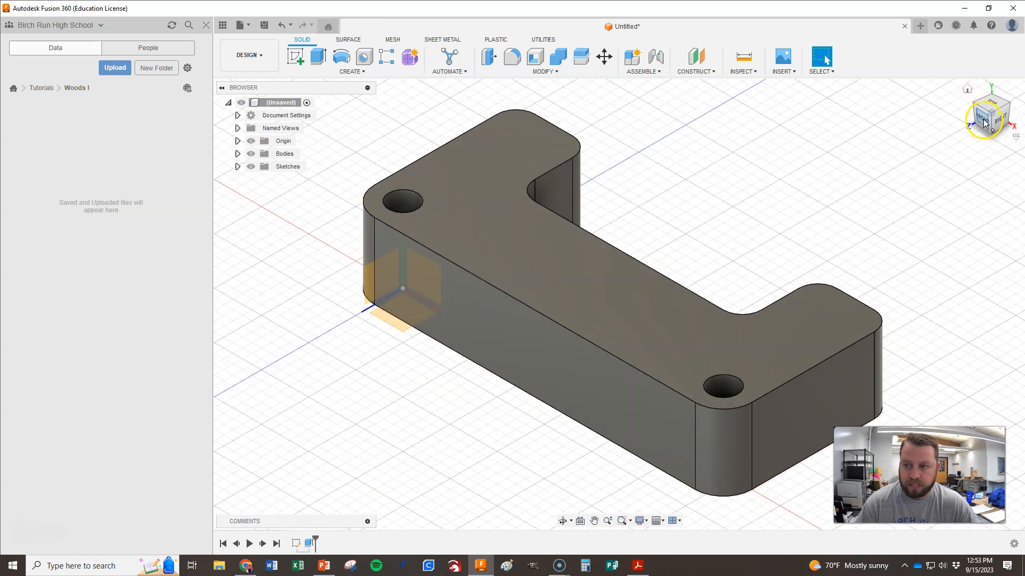
pyautogui.click(985, 121)
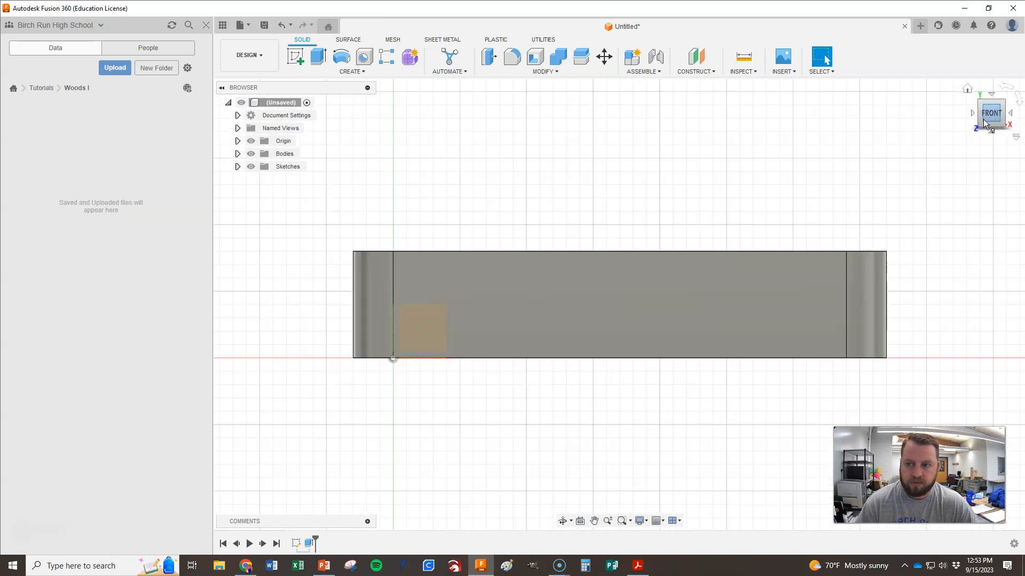
pyautogui.click(968, 90)
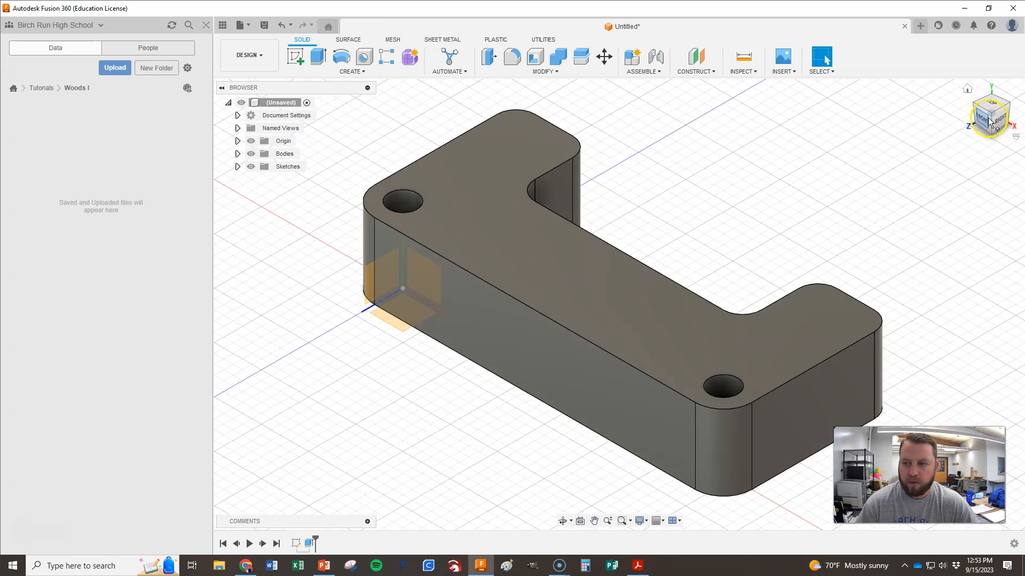
# Examine the extruded body's top face, holes, notch and front side from different angles and distances.
pyautogui.moveTo(990, 114)
pyautogui.mouseDown()
pyautogui.moveTo(987, 134)
pyautogui.moveTo(905, 121)
pyautogui.moveTo(880, 105)
pyautogui.moveTo(882, 90)
pyautogui.moveTo(848, 119)
pyautogui.moveTo(924, 167)
pyautogui.moveTo(961, 147)
pyautogui.moveTo(681, 252)
pyautogui.mouseUp()
pyautogui.scroll(-2, 682, 252)
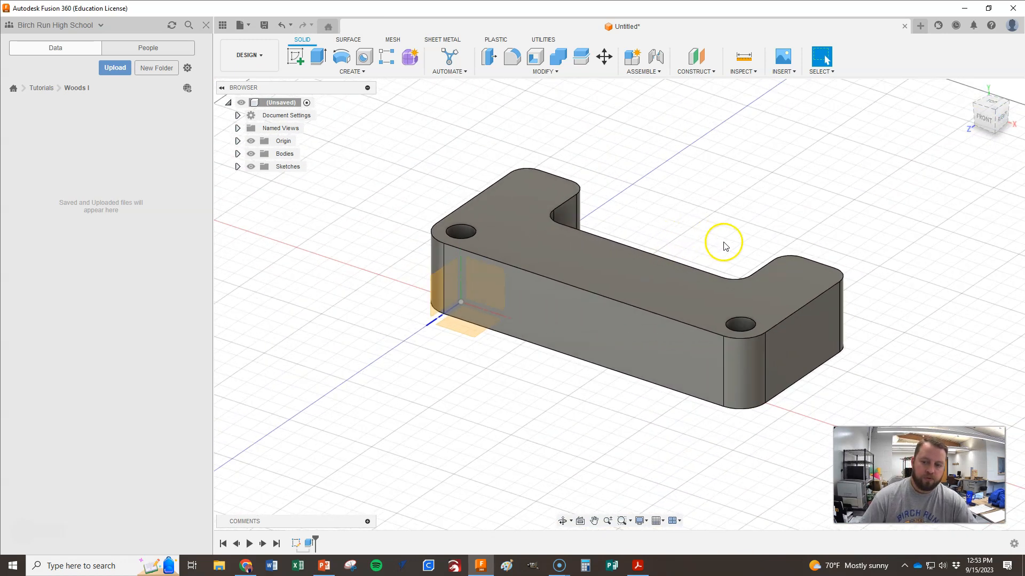
pyautogui.scroll(-1, 704, 238)
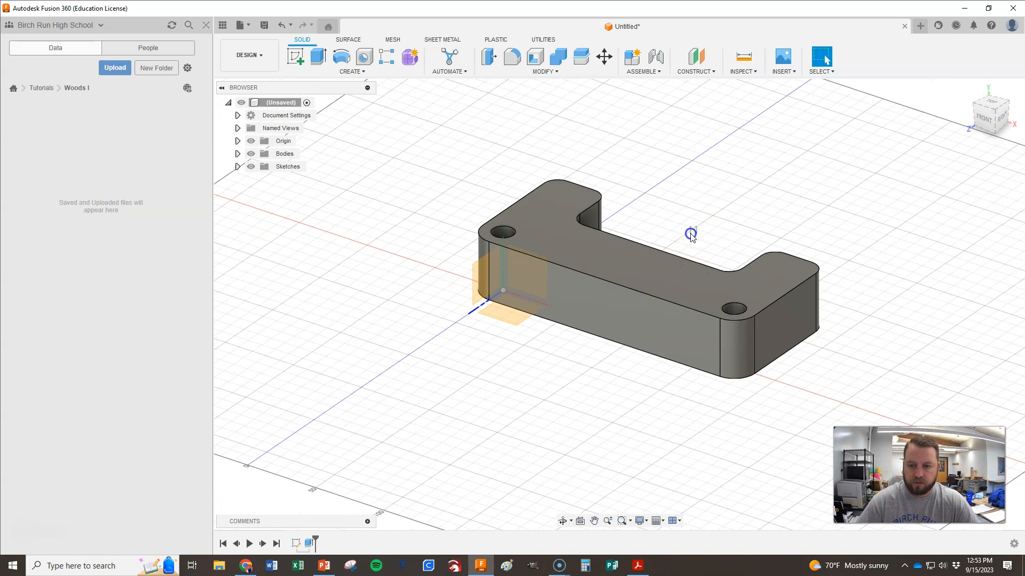
pyautogui.rightClick(671, 243)
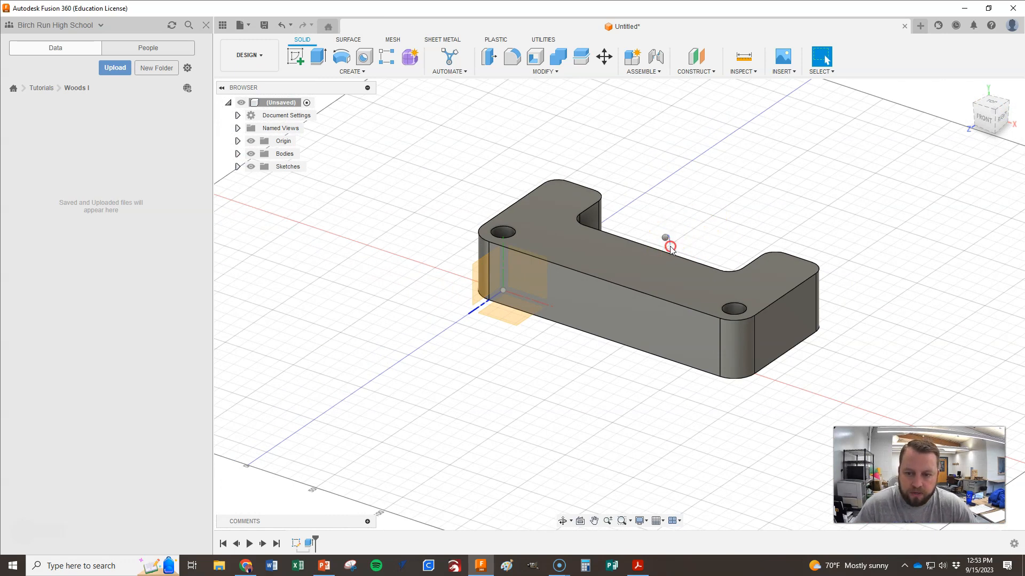
pyautogui.click(718, 216)
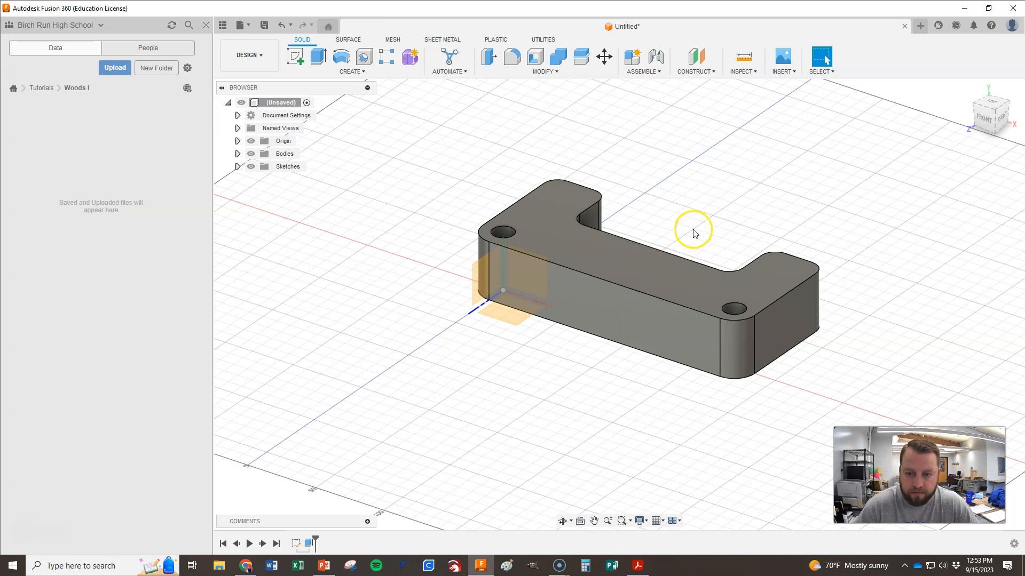
pyautogui.scroll(5, 695, 229)
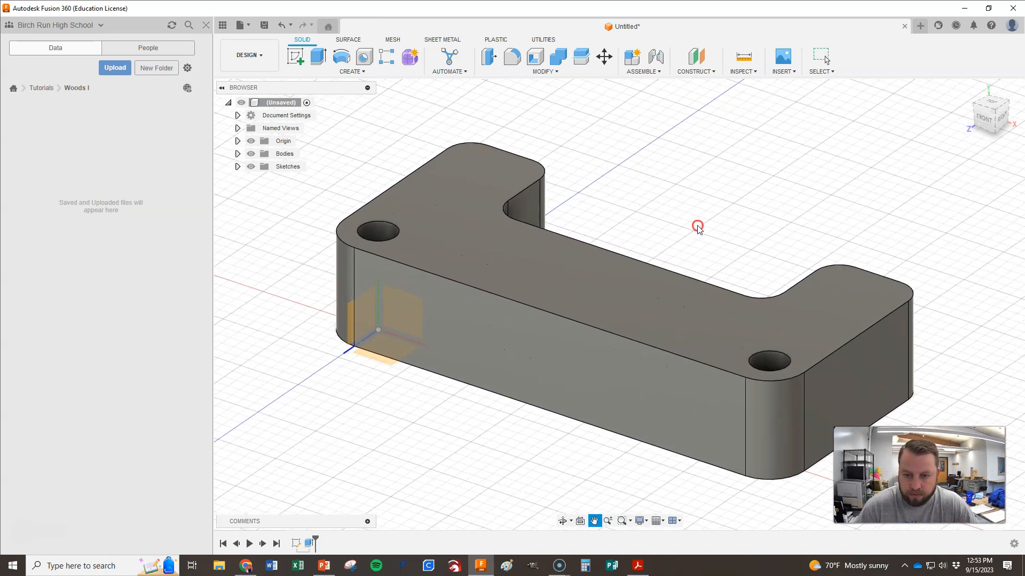
pyautogui.scroll(8, 696, 230)
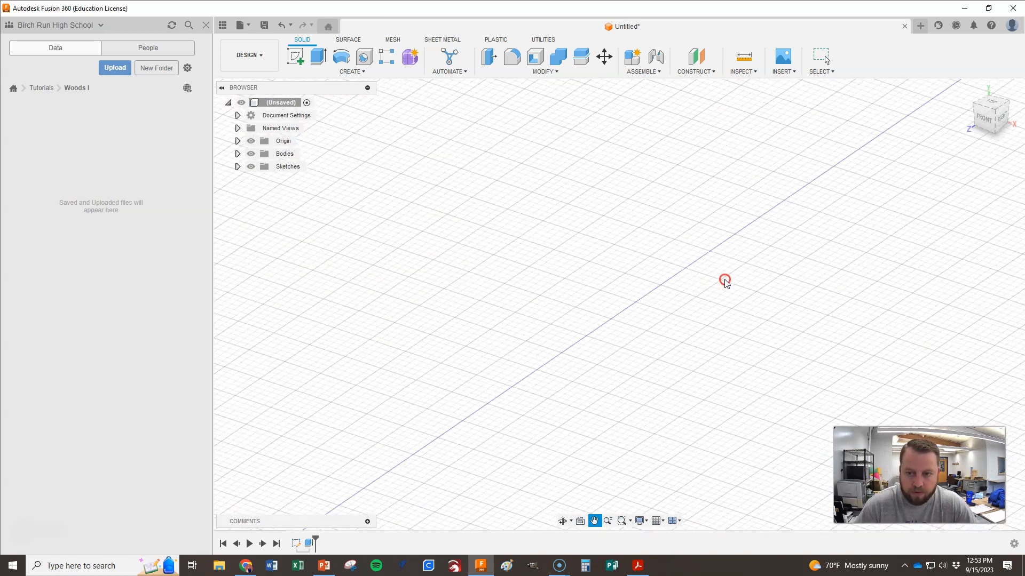
pyautogui.scroll(-10, 677, 286)
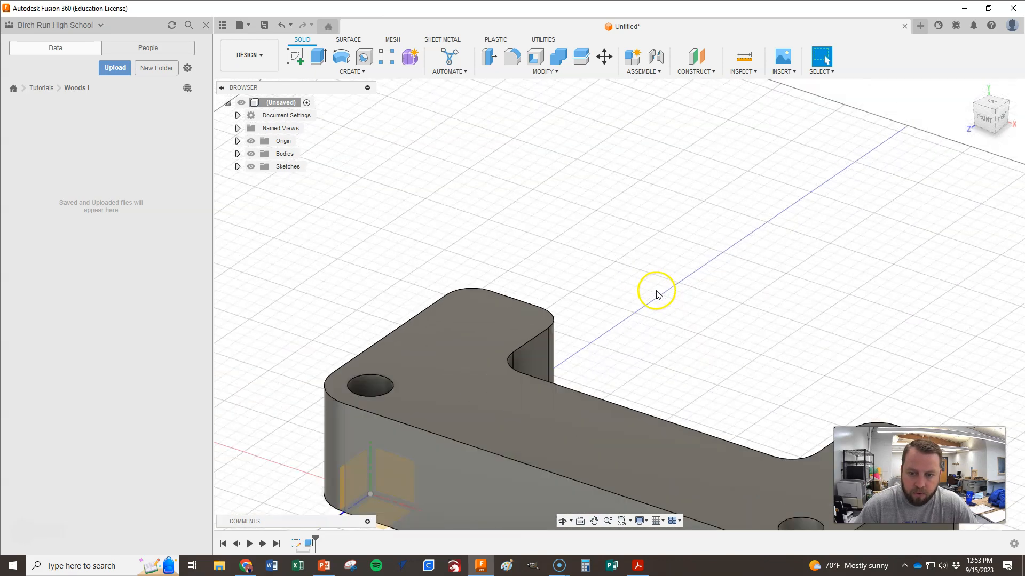
pyautogui.scroll(-2, 621, 296)
pyautogui.moveTo(629, 340); pyautogui.dragTo(622, 293, button='middle')
pyautogui.scroll(4, 631, 288)
pyautogui.scroll(2, 609, 279)
pyautogui.scroll(-6, 609, 280)
pyautogui.scroll(2, 625, 288)
pyautogui.scroll(-1, 622, 293)
pyautogui.scroll(-2, 617, 283)
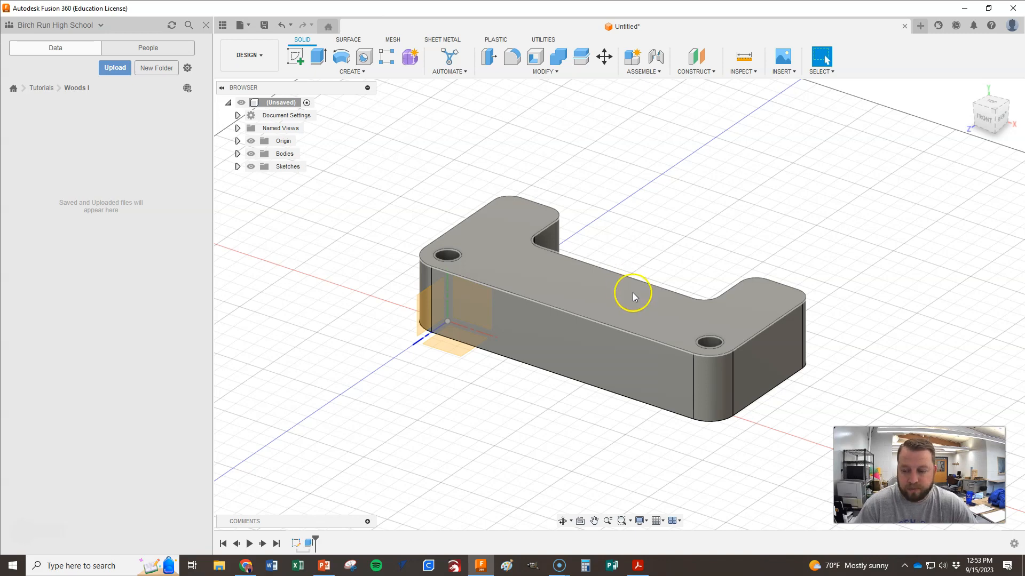
pyautogui.scroll(-3, 633, 291)
pyautogui.scroll(3, 610, 288)
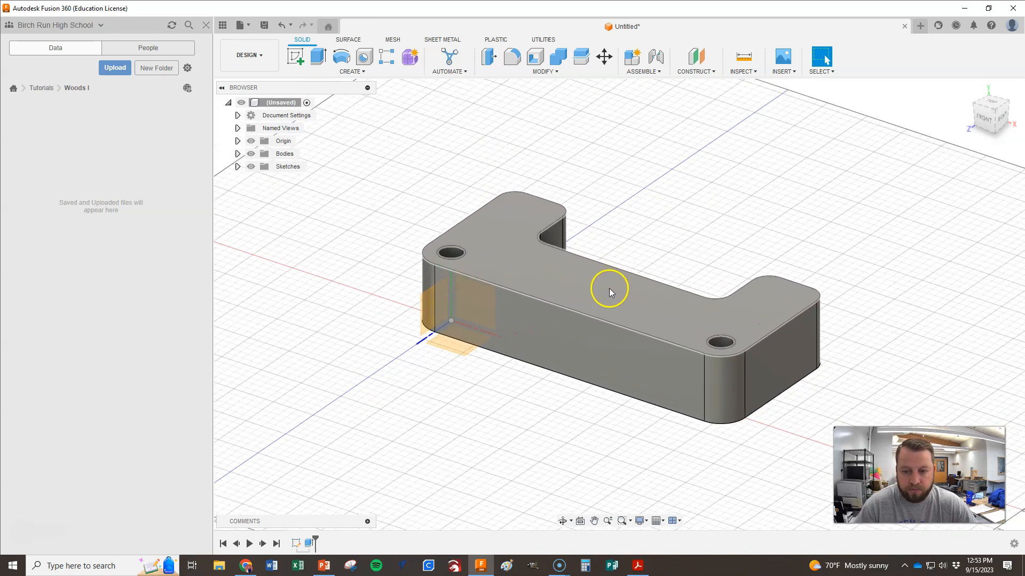
pyautogui.moveTo(618, 277)
pyautogui.mouseDown(button='middle')
pyautogui.moveTo(609, 262)
pyautogui.moveTo(625, 276)
pyautogui.mouseUp(button='middle')
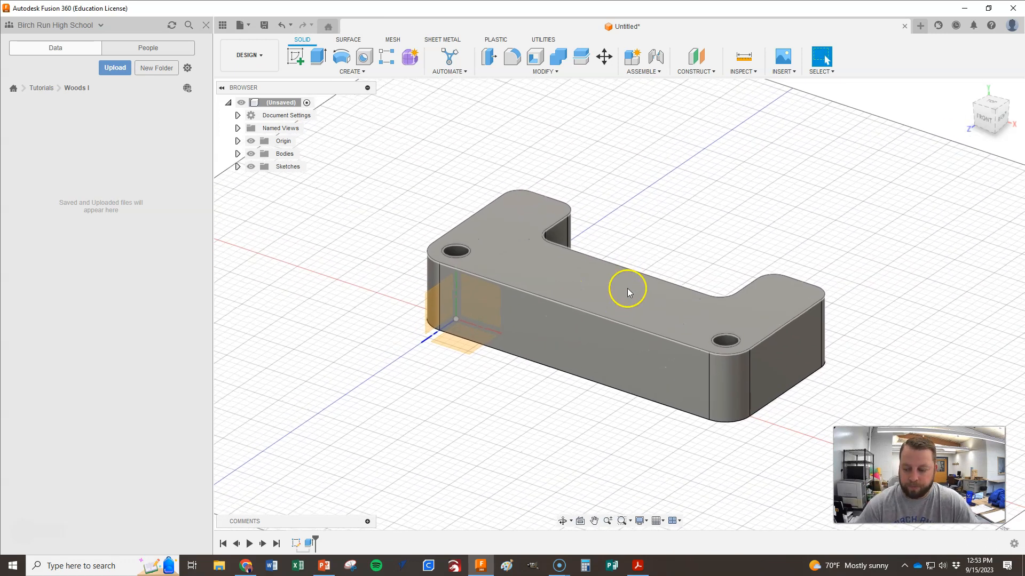
pyautogui.moveTo(627, 301)
pyautogui.keyDown('shift'); pyautogui.mouseDown(button='middle')
pyautogui.moveTo(613, 302)
pyautogui.moveTo(652, 274)
pyautogui.moveTo(666, 245)
pyautogui.moveTo(635, 251)
pyautogui.moveTo(611, 281)
pyautogui.moveTo(611, 299)
pyautogui.moveTo(646, 314)
pyautogui.moveTo(623, 320)
pyautogui.moveTo(631, 247)
pyautogui.moveTo(666, 222)
pyautogui.moveTo(731, 262)
pyautogui.moveTo(642, 327)
pyautogui.moveTo(601, 318)
pyautogui.moveTo(627, 312)
pyautogui.mouseUp(button='middle'); pyautogui.keyUp('shift')
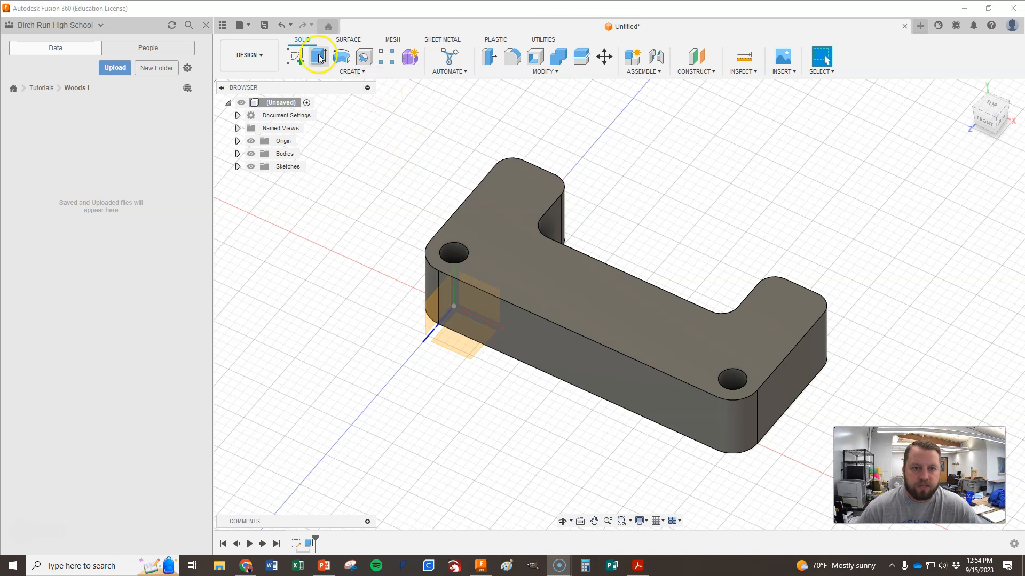
# Save the design in Tutorials > Woods I as "Learning Fusion 360 - Part 1" followed by the author's last name.
pyautogui.click(264, 25)
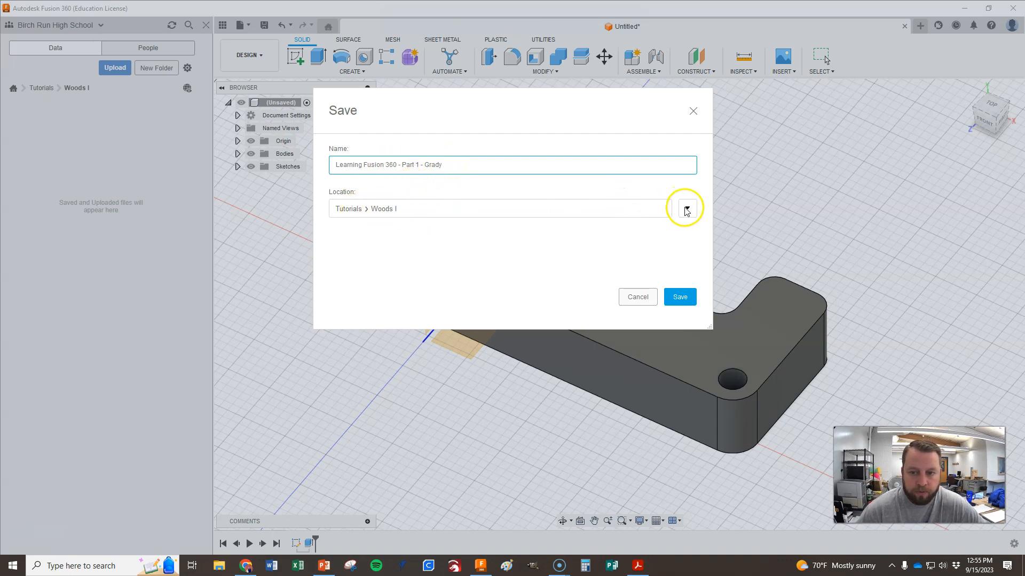
pyautogui.click(662, 209)
pyautogui.click(688, 210)
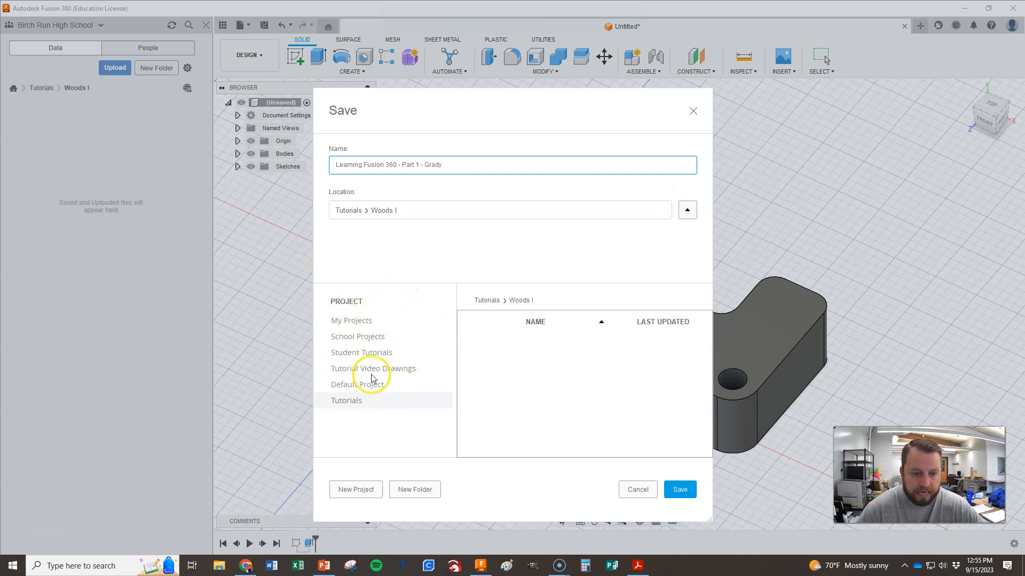
pyautogui.click(354, 407)
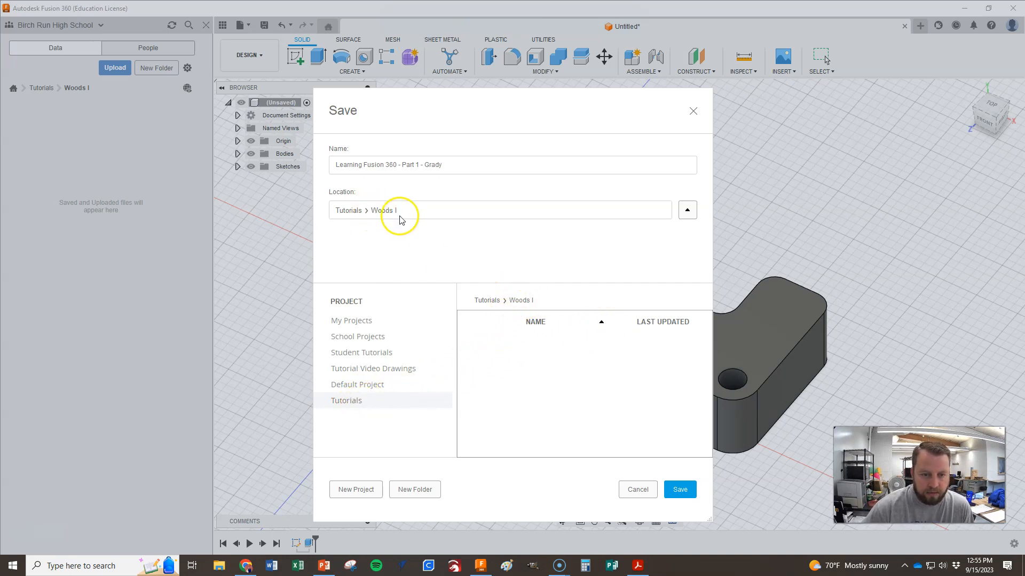
pyautogui.click(678, 490)
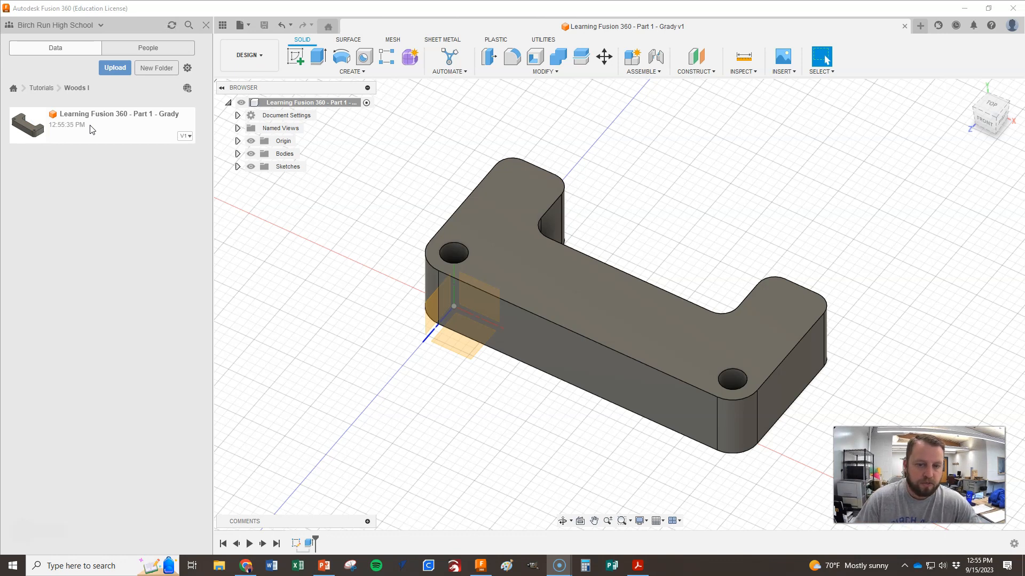
# Expand the design's bodies and sketches and show the physical properties of Body1.
pyautogui.click(238, 154)
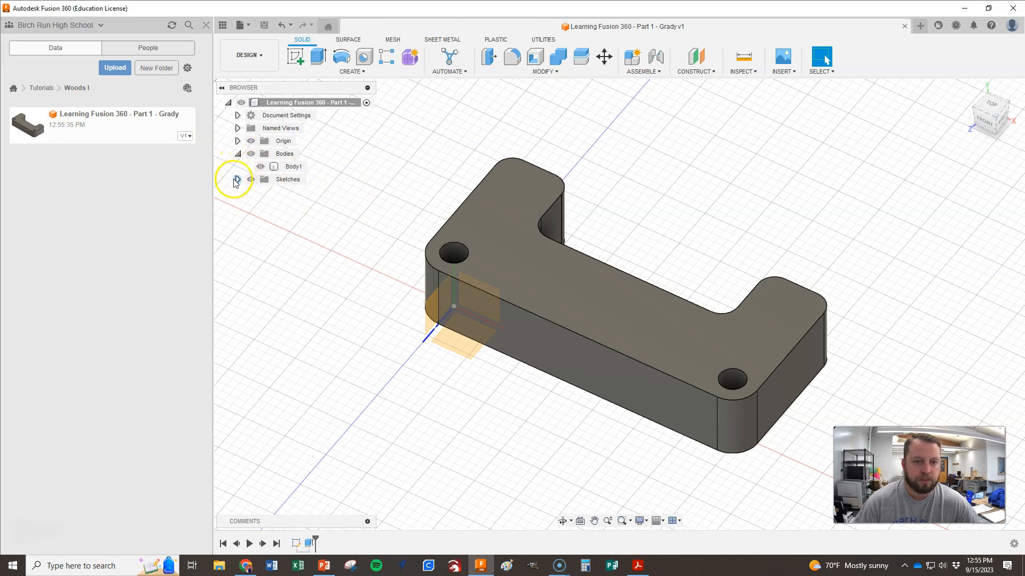
pyautogui.click(238, 180)
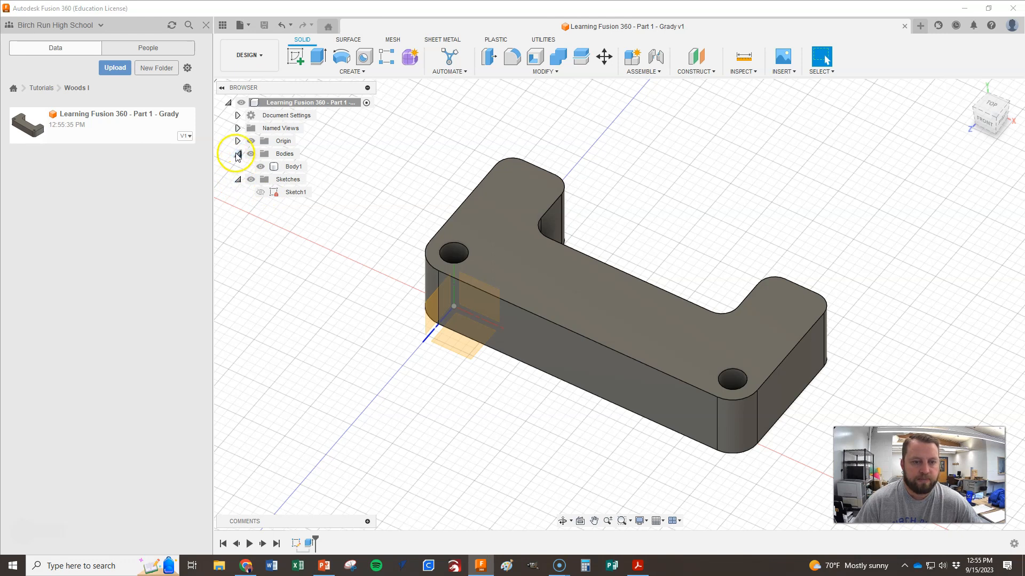
pyautogui.click(293, 167)
pyautogui.rightClick(289, 171)
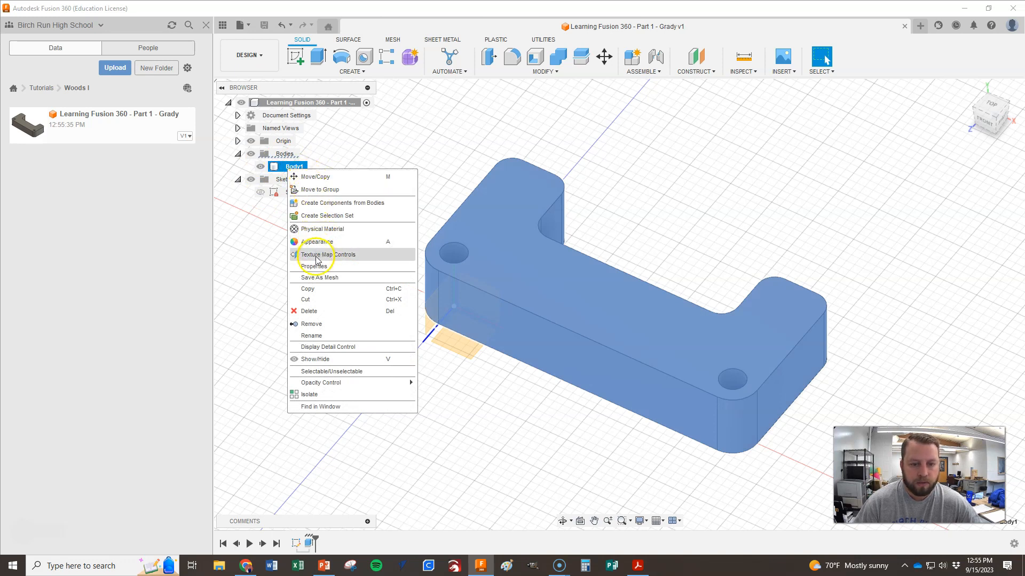
pyautogui.click(314, 266)
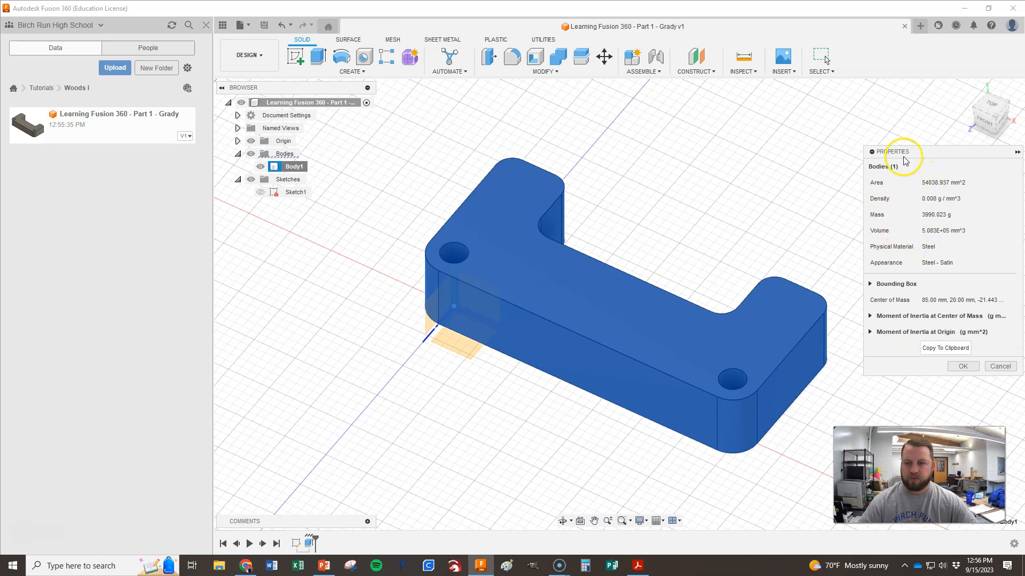
# Search Windows for "snippin" and switch to Snipping Tool.
pyautogui.click(103, 567)
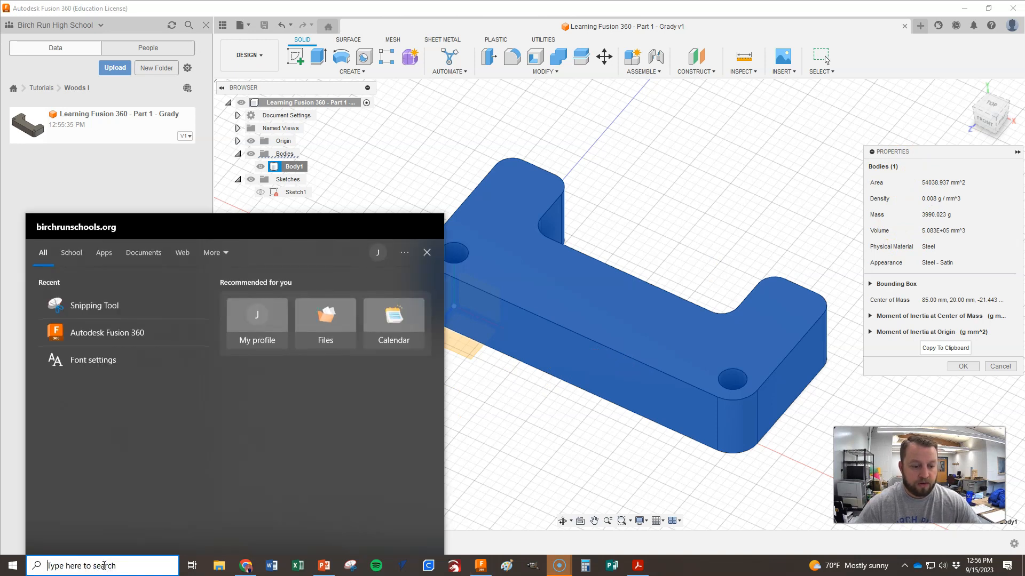
pyautogui.write('sn')
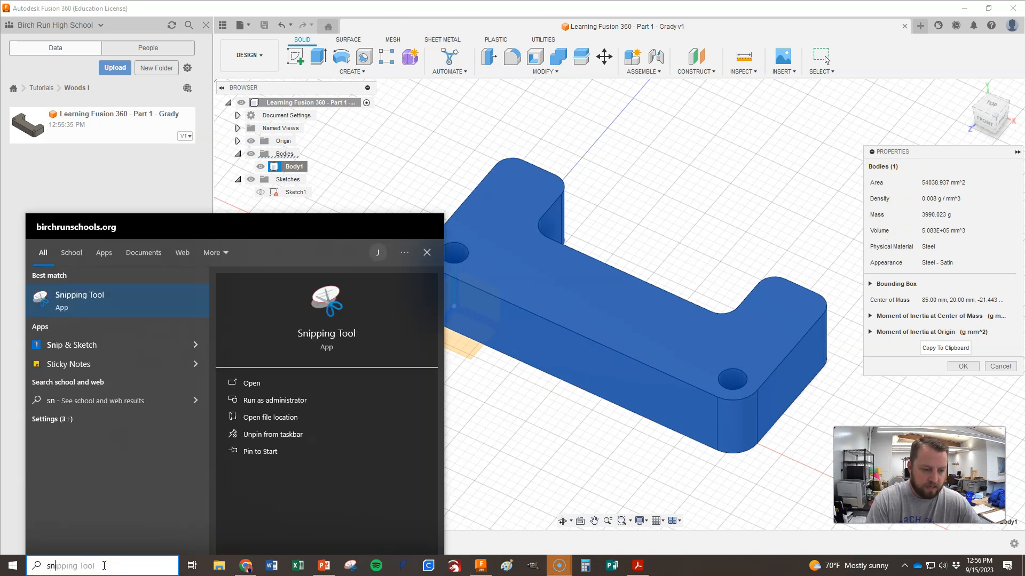
pyautogui.write('ippin')
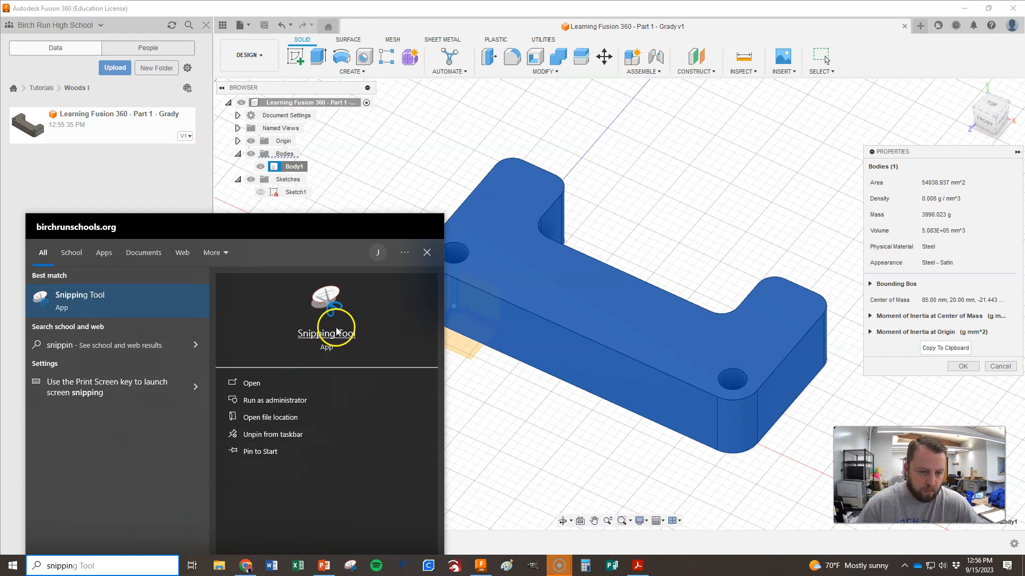
pyautogui.click(334, 304)
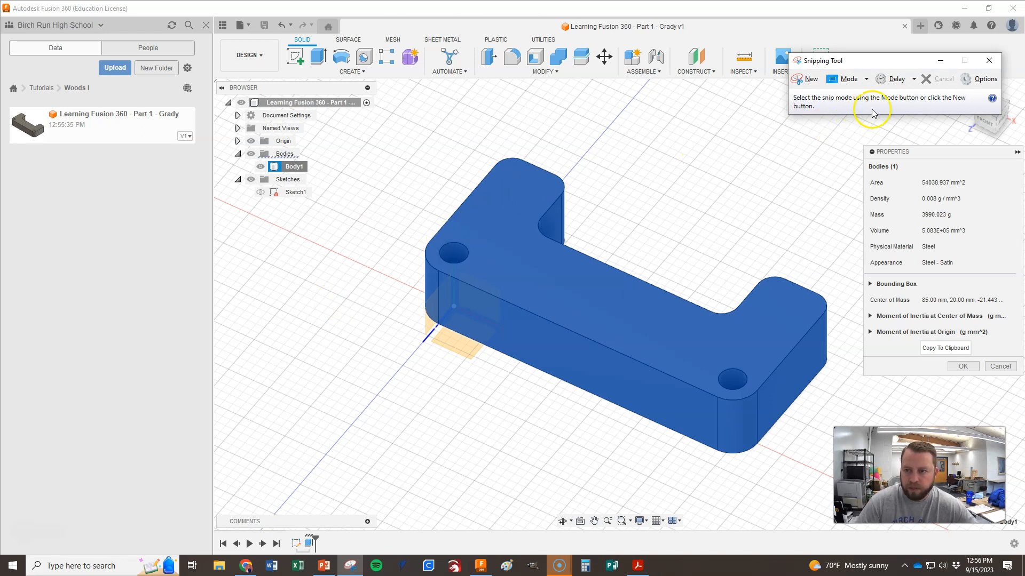
pyautogui.click(867, 80)
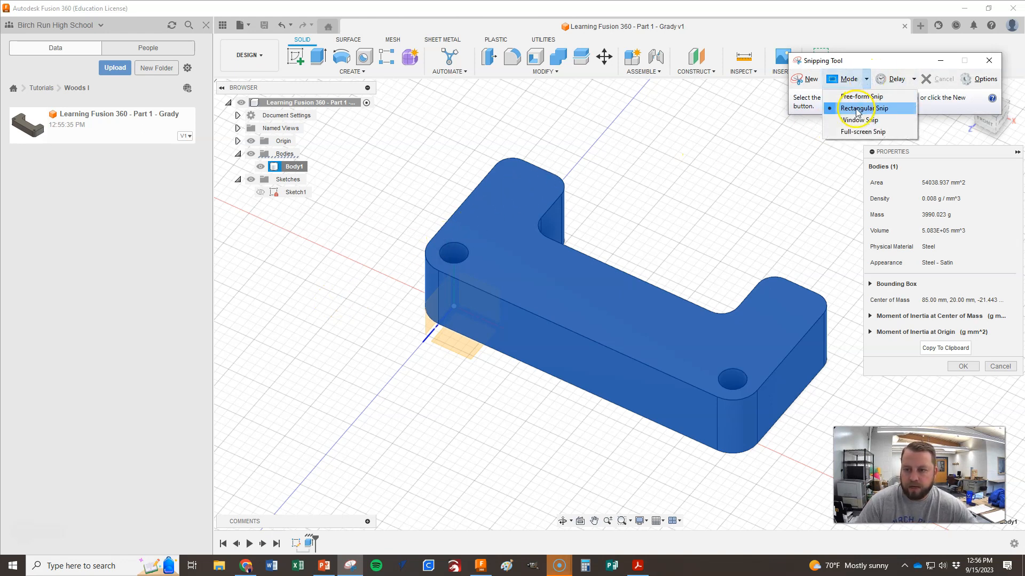
pyautogui.click(808, 80)
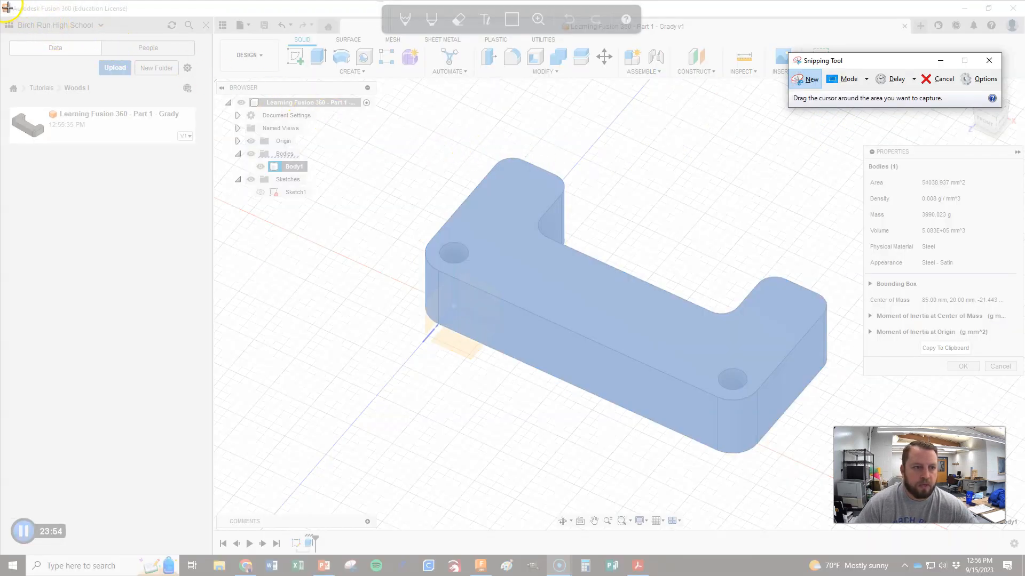
pyautogui.press('Escape')
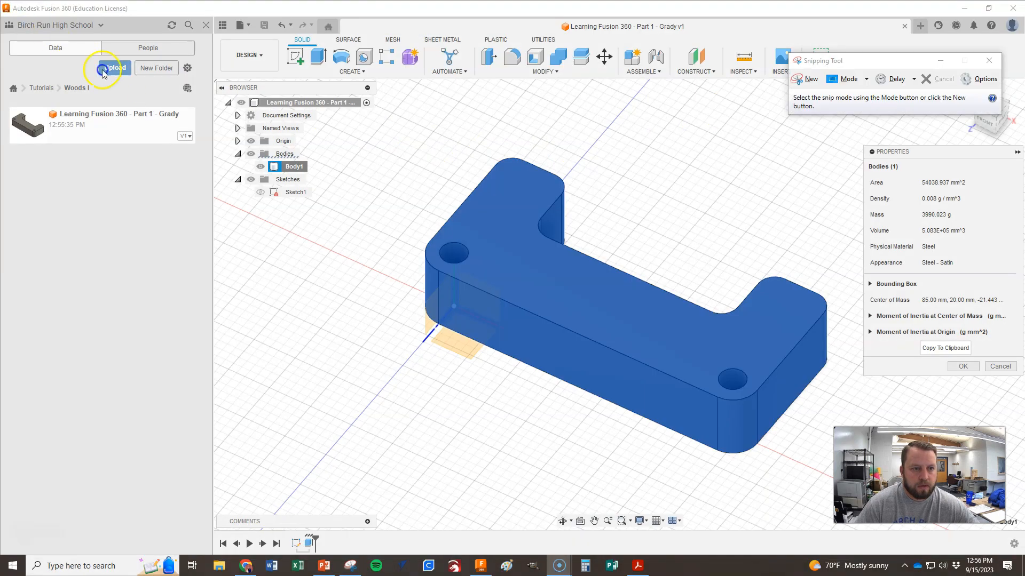
pyautogui.click(810, 80)
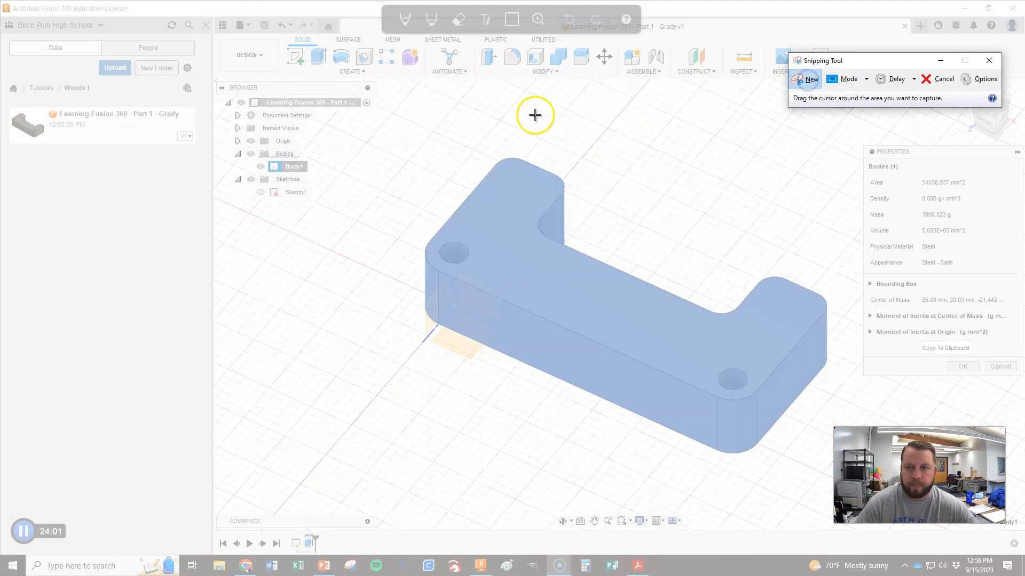
pyautogui.press('Escape')
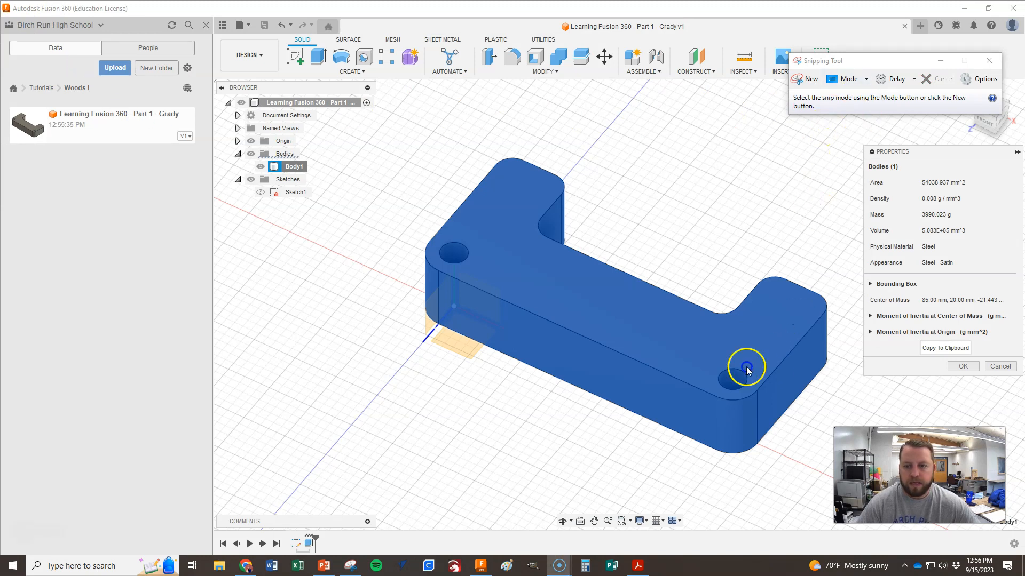
# Start a Rectangular Snip to capture the Fusion 360 window with the body and its properties.
pyautogui.click(871, 80)
pyautogui.click(857, 108)
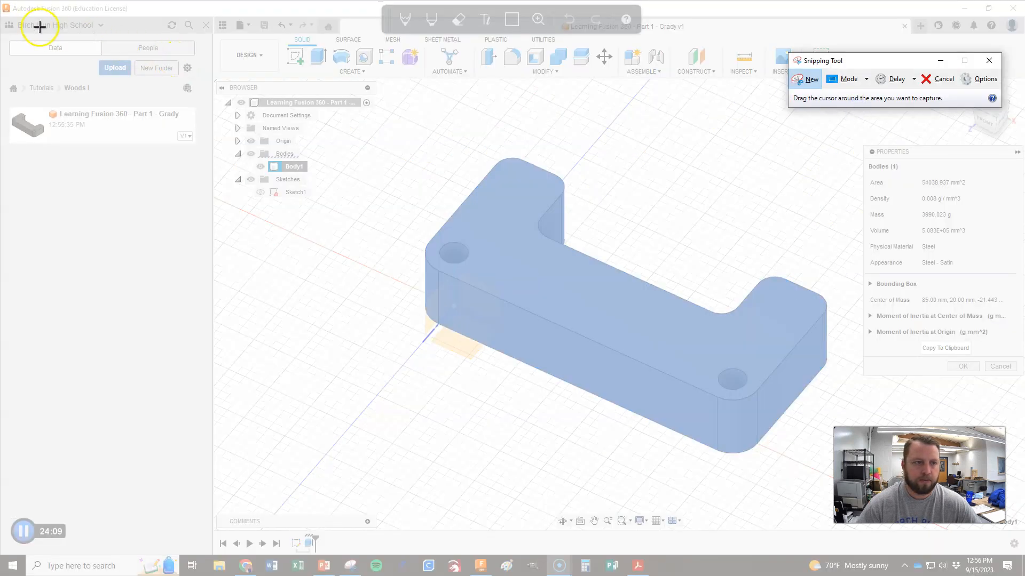